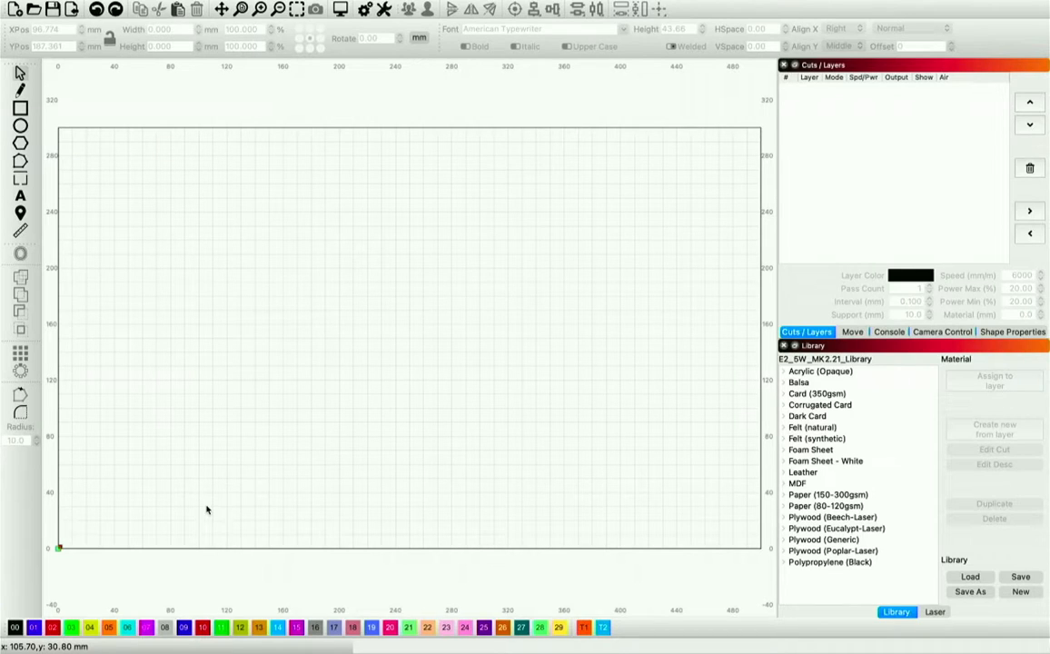
{"action": "left_click", "coordinate": [93, 6]}
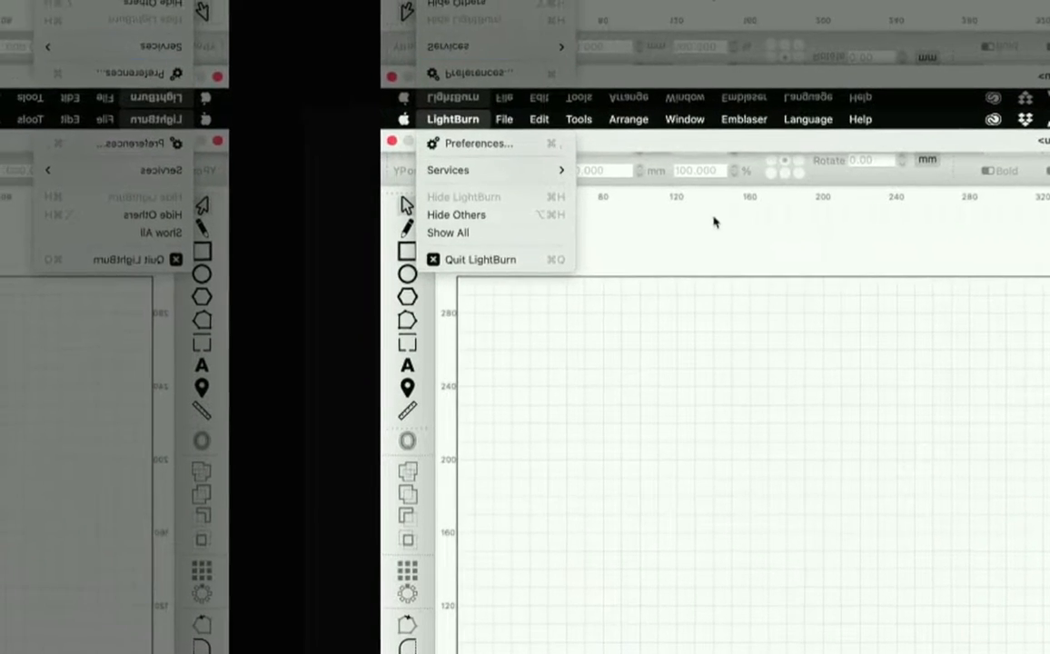
{"action": "left_click", "coordinate": [303, 99]}
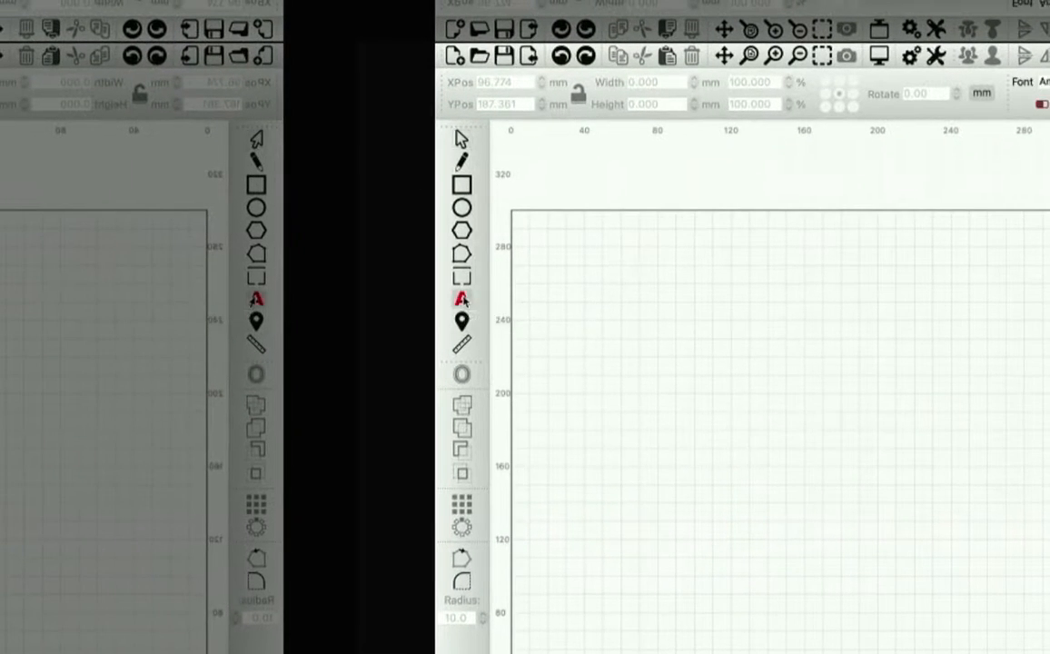
- Add the text "laser livestream" to the workspace in American Typewriter
{"action": "left_click", "coordinate": [341, 271]}
{"action": "left_click", "coordinate": [436, 318]}
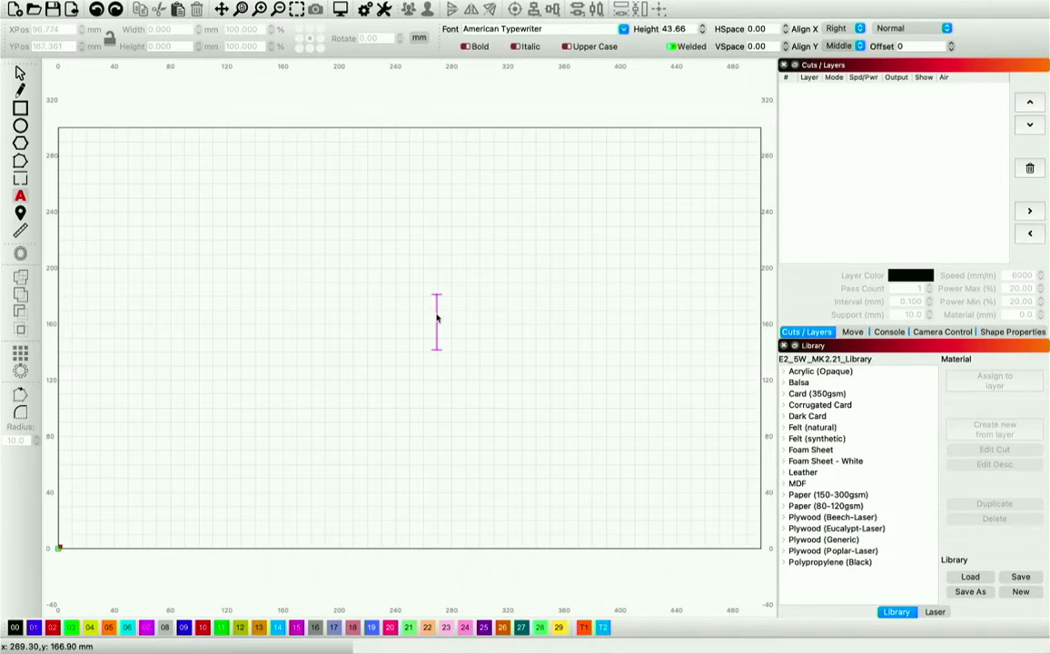
{"action": "type", "text": "la"}
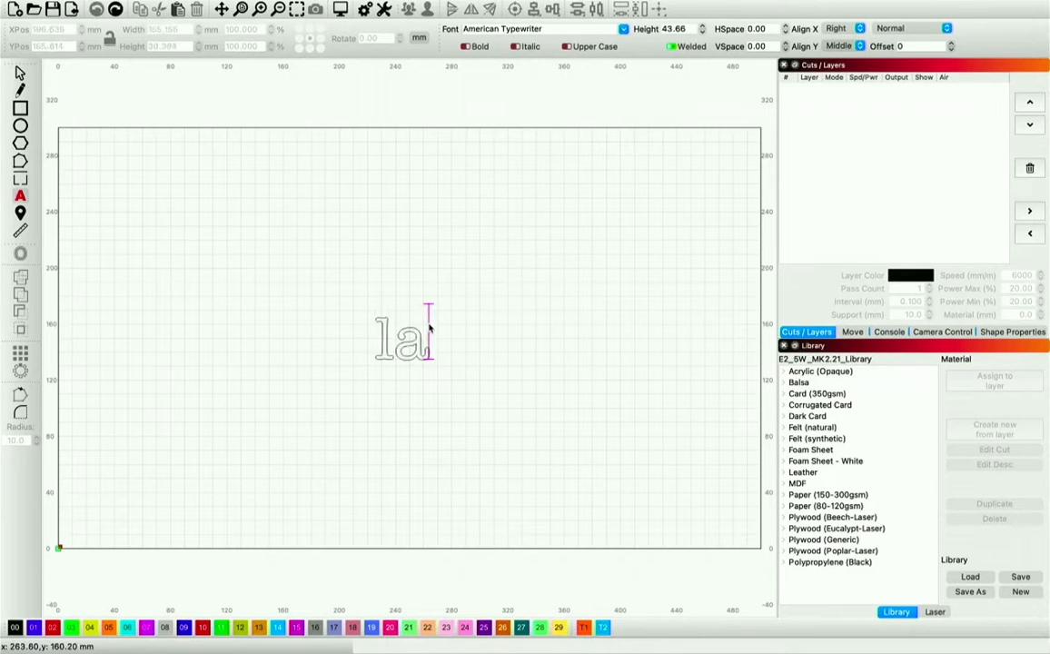
{"action": "type", "text": "ser live"}
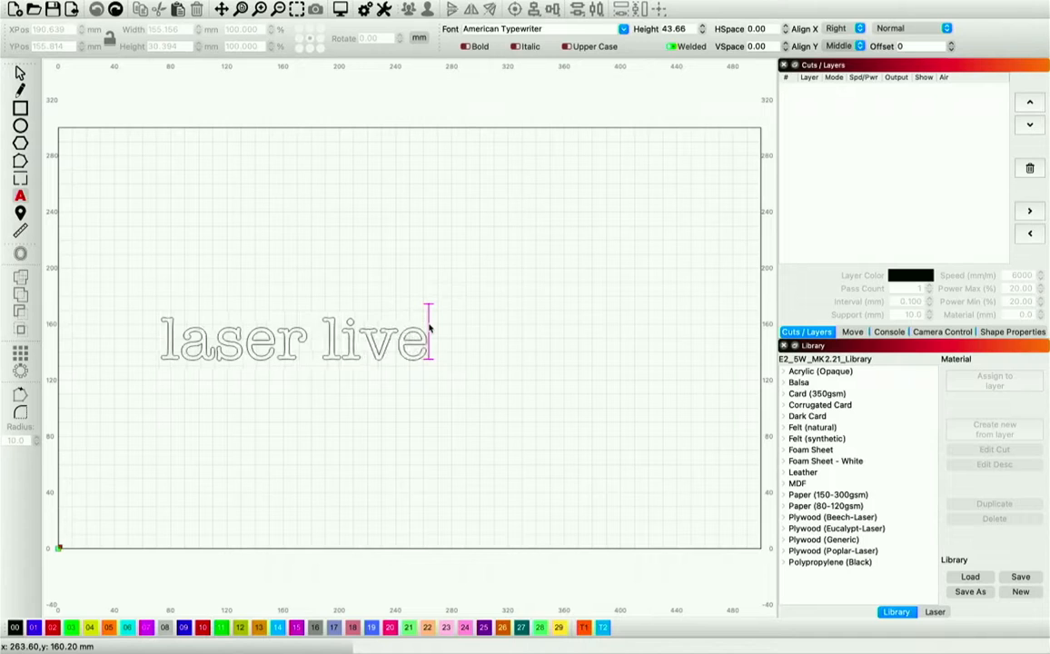
{"action": "type", "text": "stra"}
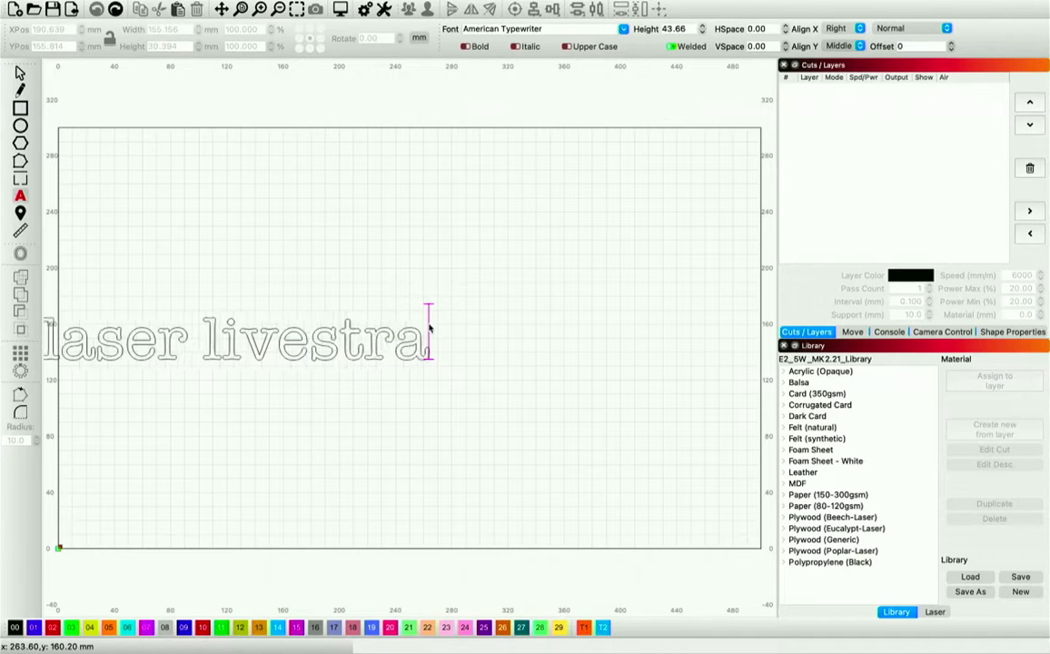
{"action": "key", "text": "BackSpace"}
{"action": "type", "text": "eam"}
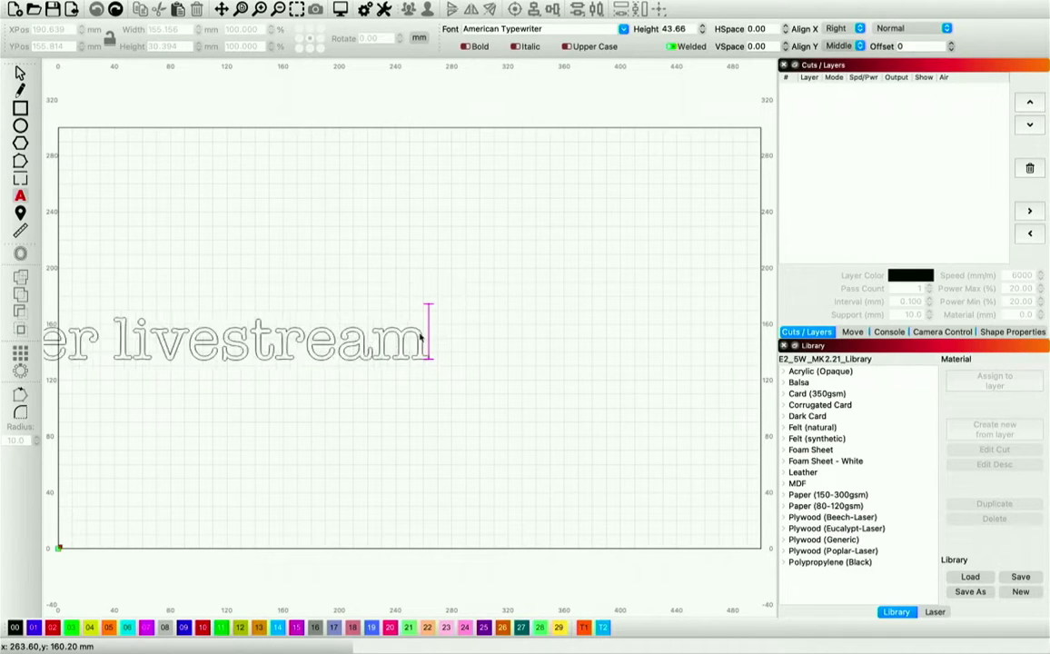
- Move the "laser livestream" text fully inside the work area, centred at about X 248 mm, Y 161 mm, and deselect it
{"action": "left_click", "coordinate": [20, 73]}
{"action": "left_click_drag", "start_coordinate": [192, 363], "coordinate": [361, 345]}
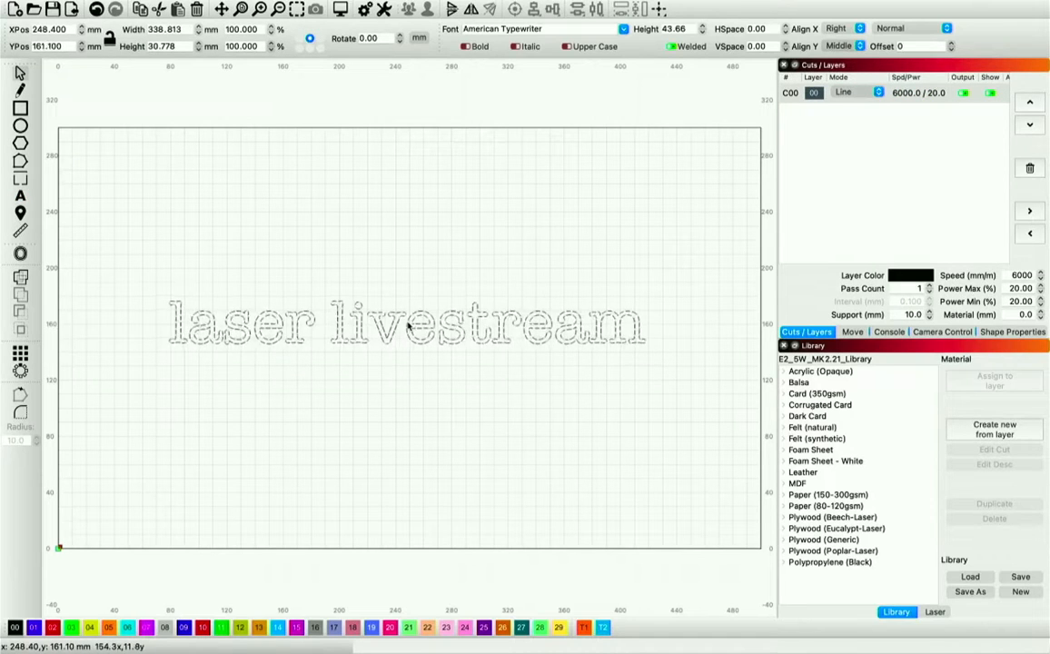
{"action": "left_click", "coordinate": [354, 463]}
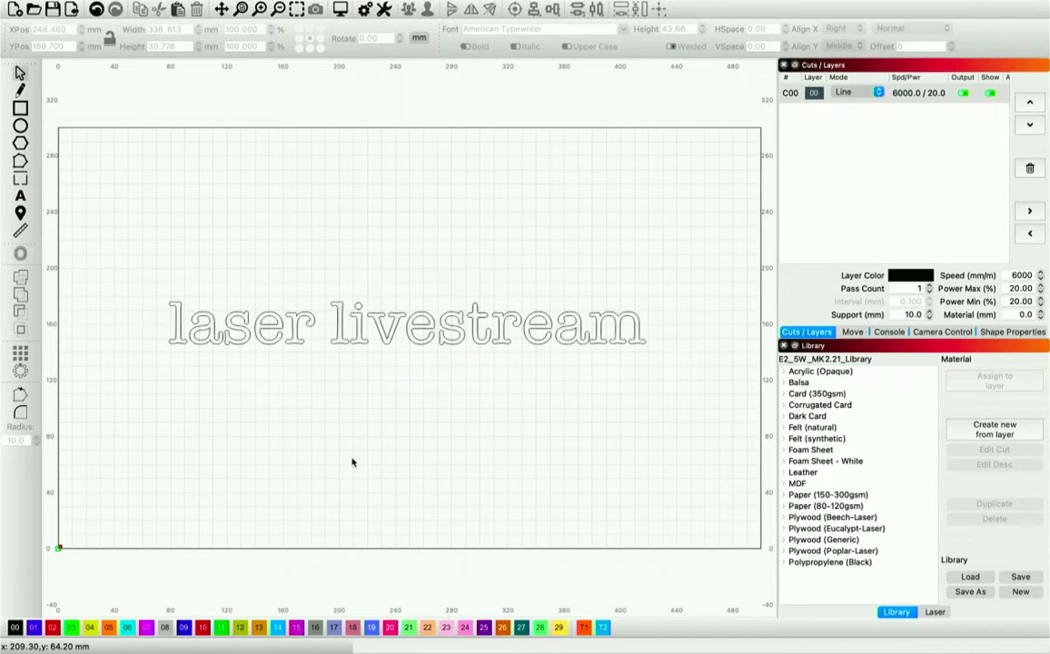
- Preview the line-mode laser job for the text and close the preview
{"action": "left_click", "coordinate": [340, 9]}
{"action": "mouse_move", "coordinate": [599, 403]}
{"action": "left_mouse_down"}
{"action": "mouse_move", "coordinate": [340, 397]}
{"action": "mouse_move", "coordinate": [719, 386]}
{"action": "left_mouse_up"}
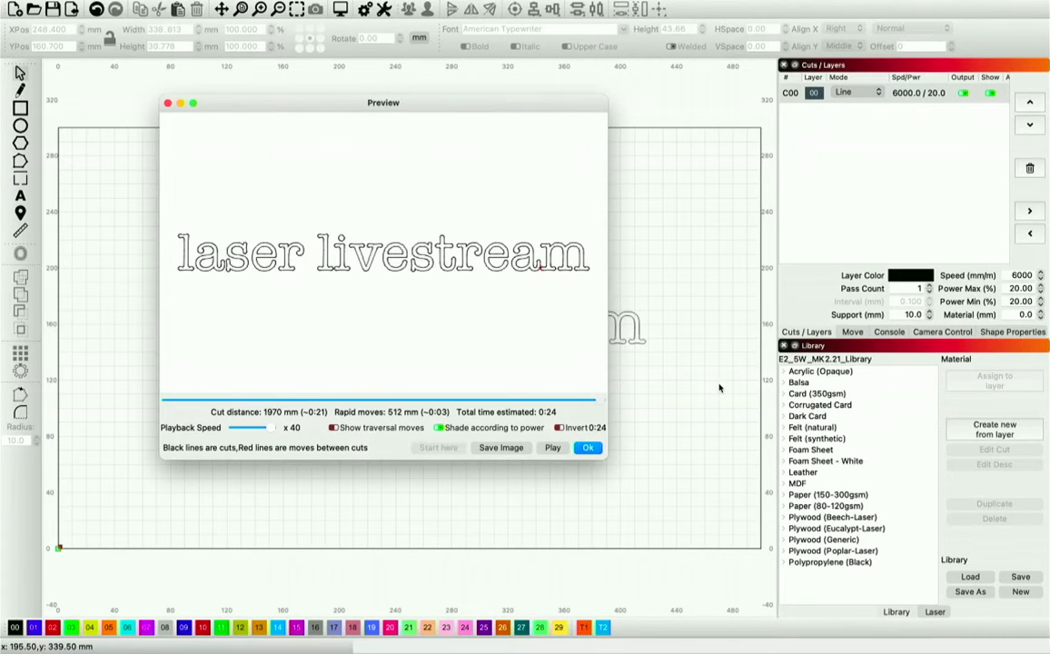
{"action": "left_click", "coordinate": [588, 447]}
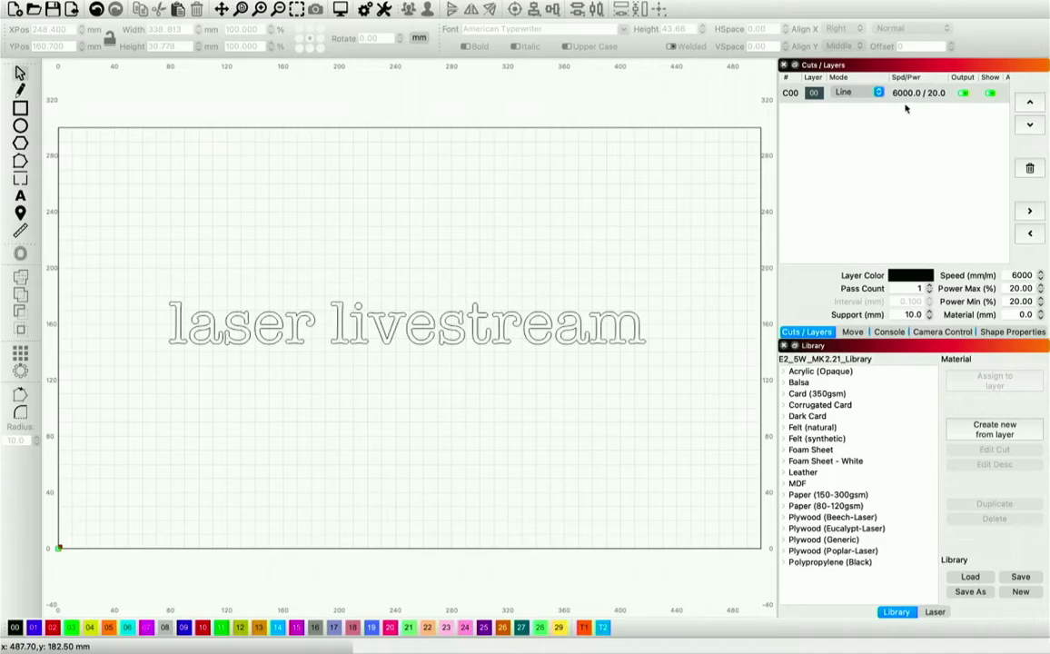
- Switch layer C00 to Fill mode and check the filled text in the job preview
{"action": "left_click", "coordinate": [875, 92]}
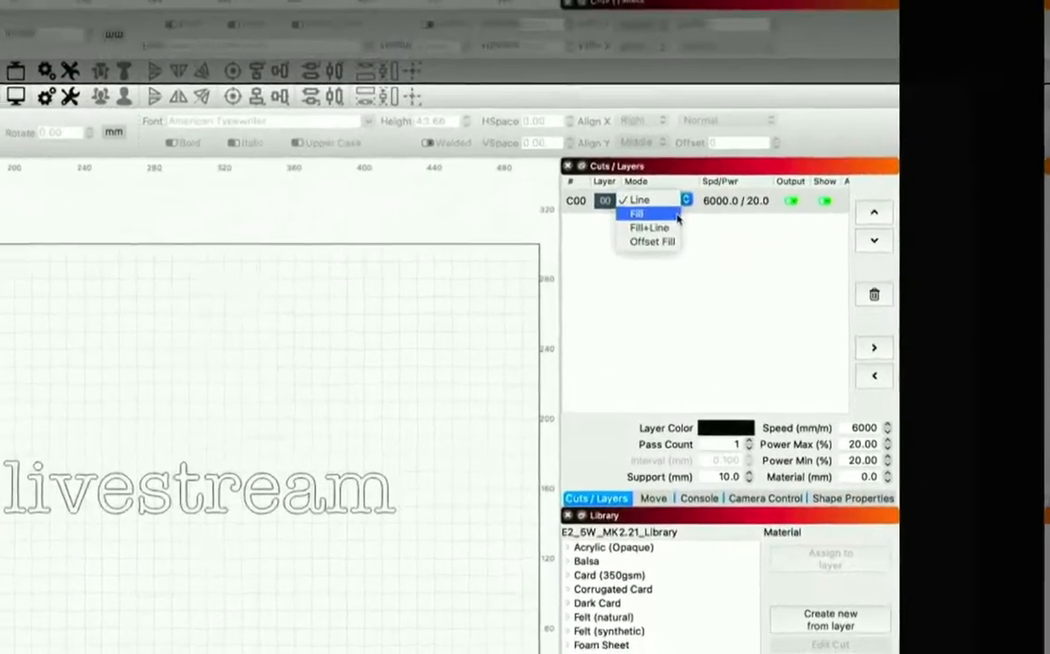
{"action": "left_click", "coordinate": [677, 218]}
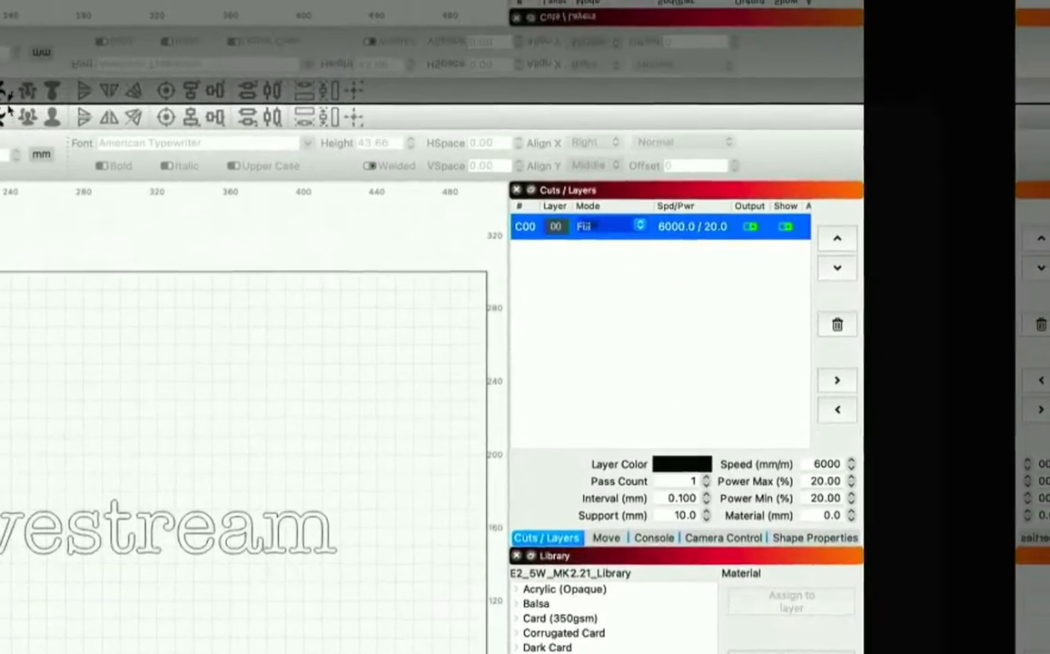
{"action": "key", "text": "alt+p"}
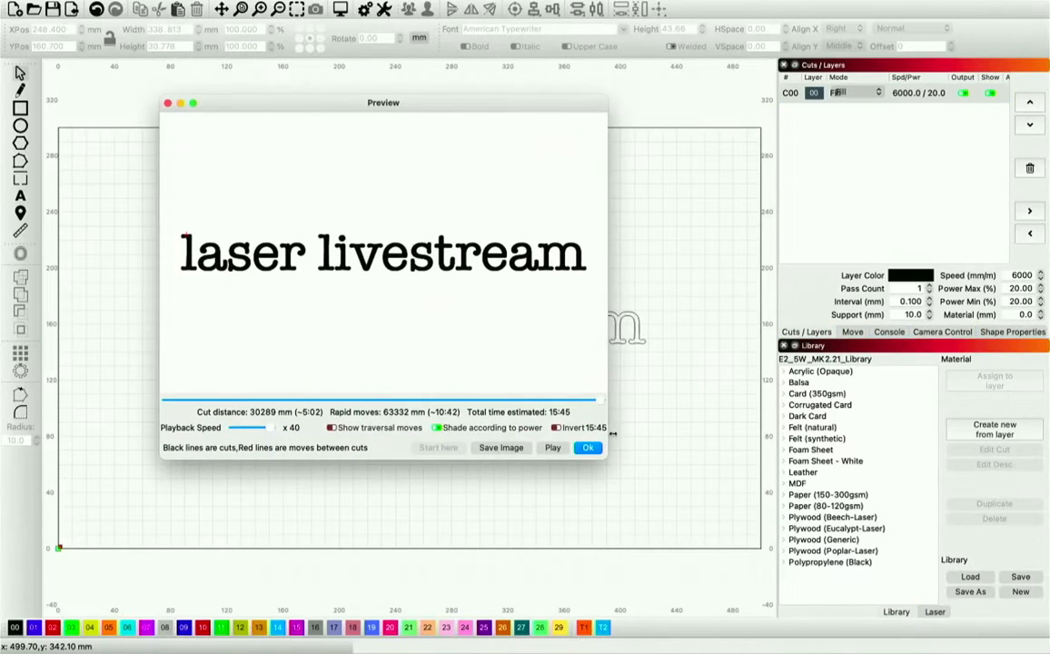
{"action": "mouse_move", "coordinate": [600, 401]}
{"action": "left_mouse_down"}
{"action": "mouse_move", "coordinate": [175, 392]}
{"action": "mouse_move", "coordinate": [337, 377]}
{"action": "mouse_move", "coordinate": [708, 382]}
{"action": "left_mouse_up"}
{"action": "left_click", "coordinate": [588, 448]}
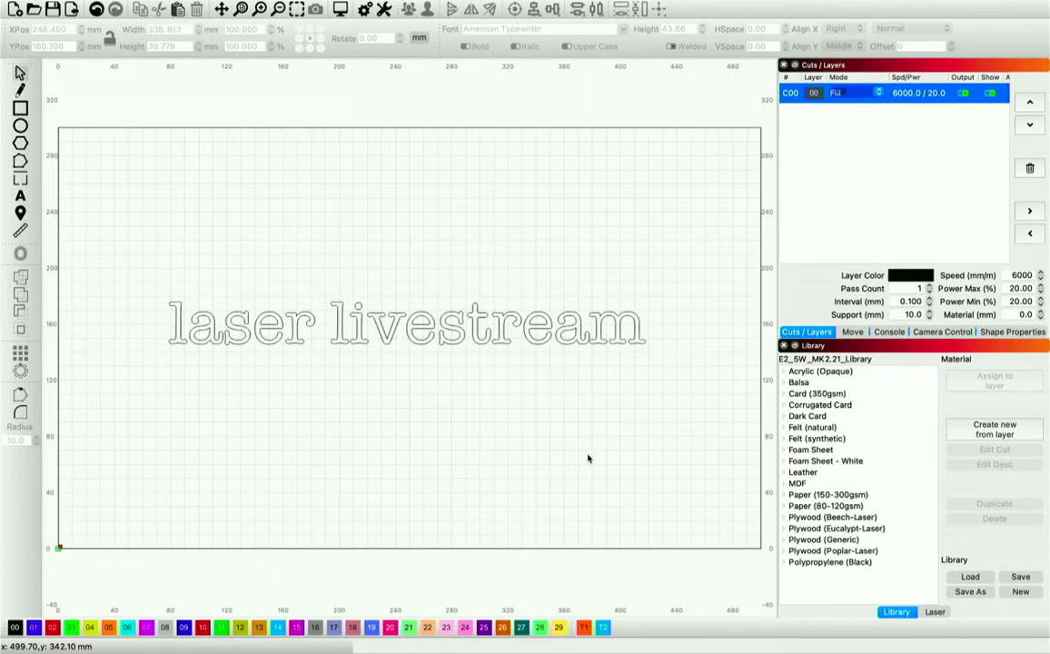
- Set the mode of layer C00 back to Line
{"action": "left_click", "coordinate": [849, 93]}
{"action": "left_click", "coordinate": [870, 87]}
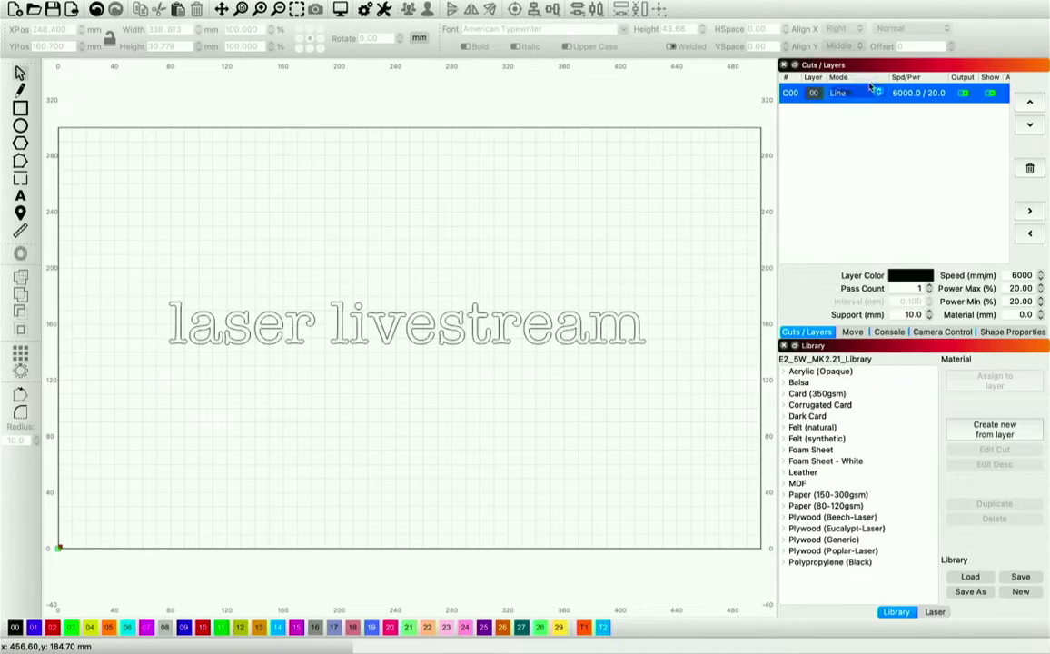
- Open the program preferences and review the display and units options and the file settings
{"action": "left_click", "coordinate": [439, 247]}
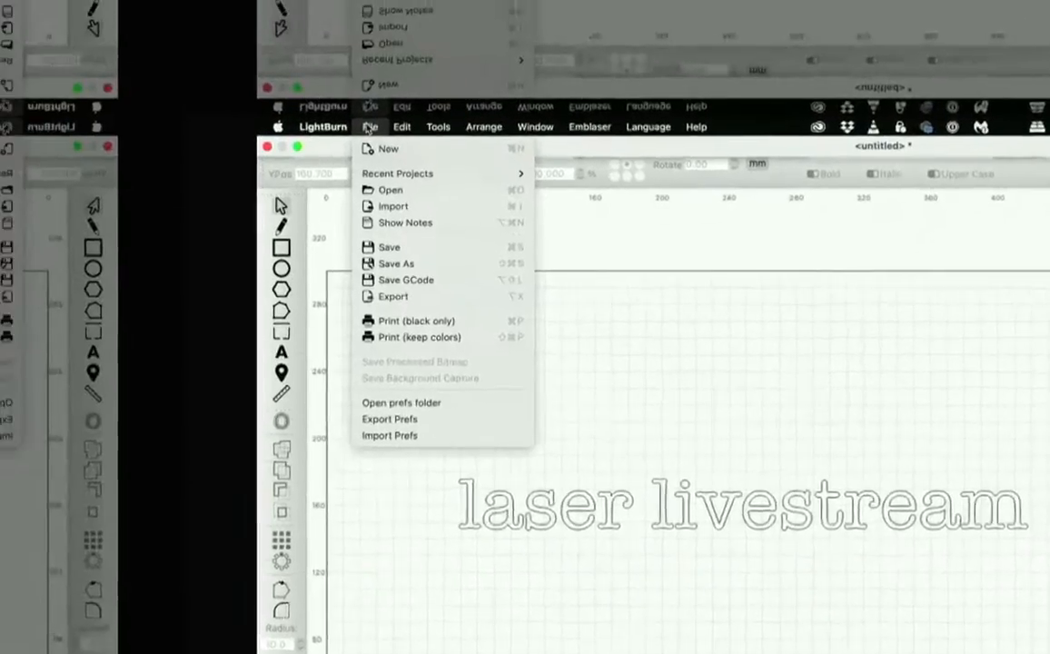
{"action": "mouse_move", "coordinate": [331, 127]}
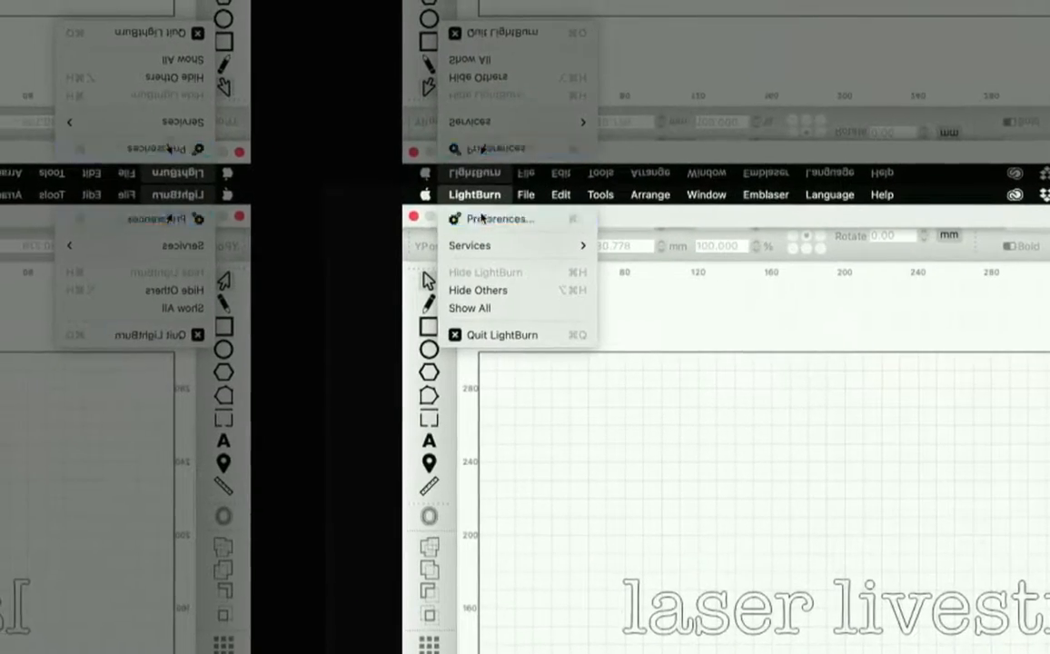
{"action": "left_click", "coordinate": [331, 149]}
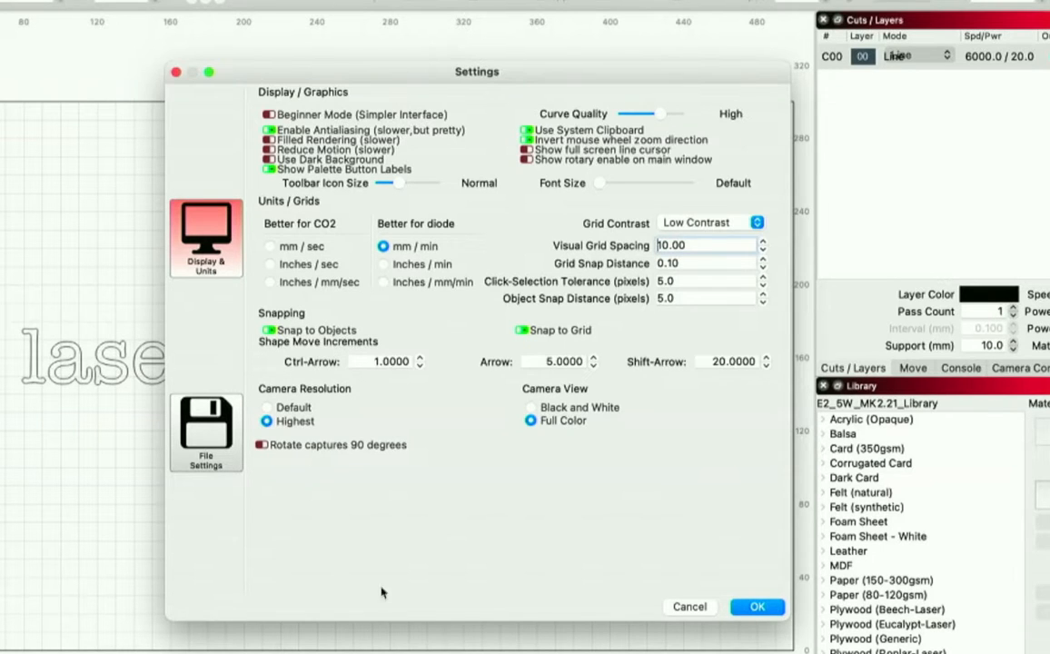
{"action": "left_click", "coordinate": [200, 458]}
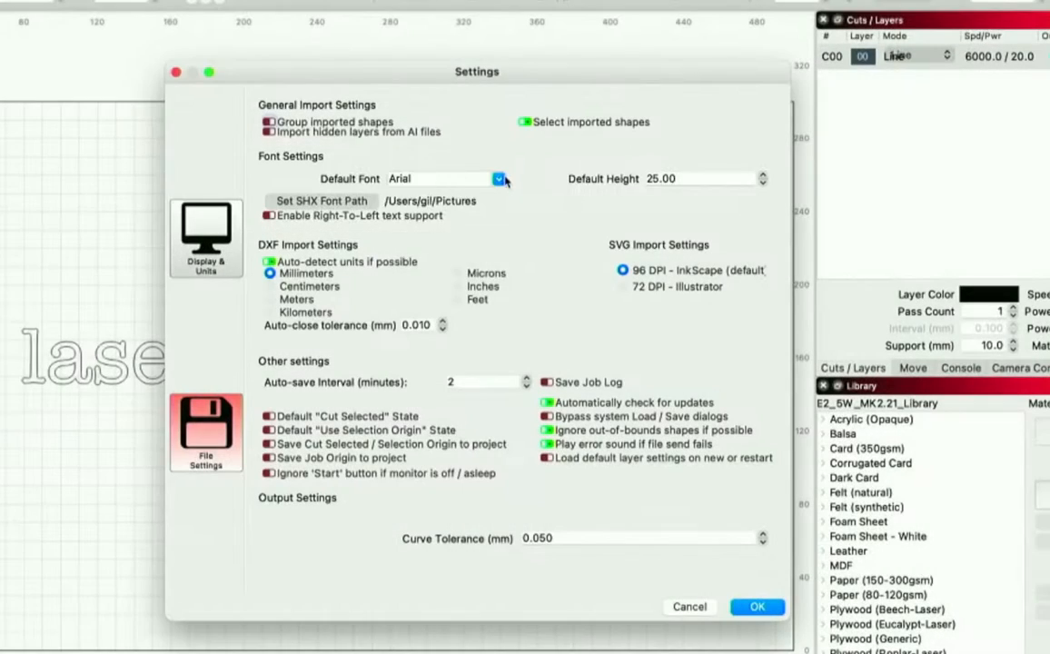
- Examine the fonts available as the default font, keep Arial, and close the settings
{"action": "left_click", "coordinate": [498, 179]}
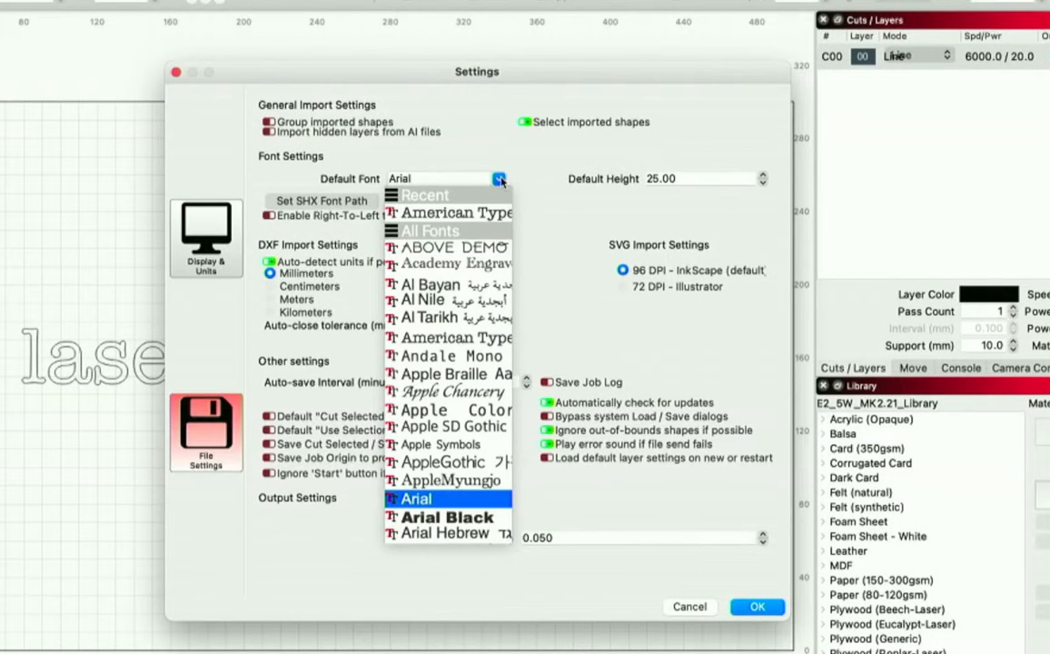
{"action": "scroll", "coordinate": [466, 336], "scroll_direction": "down", "scroll_amount": 6}
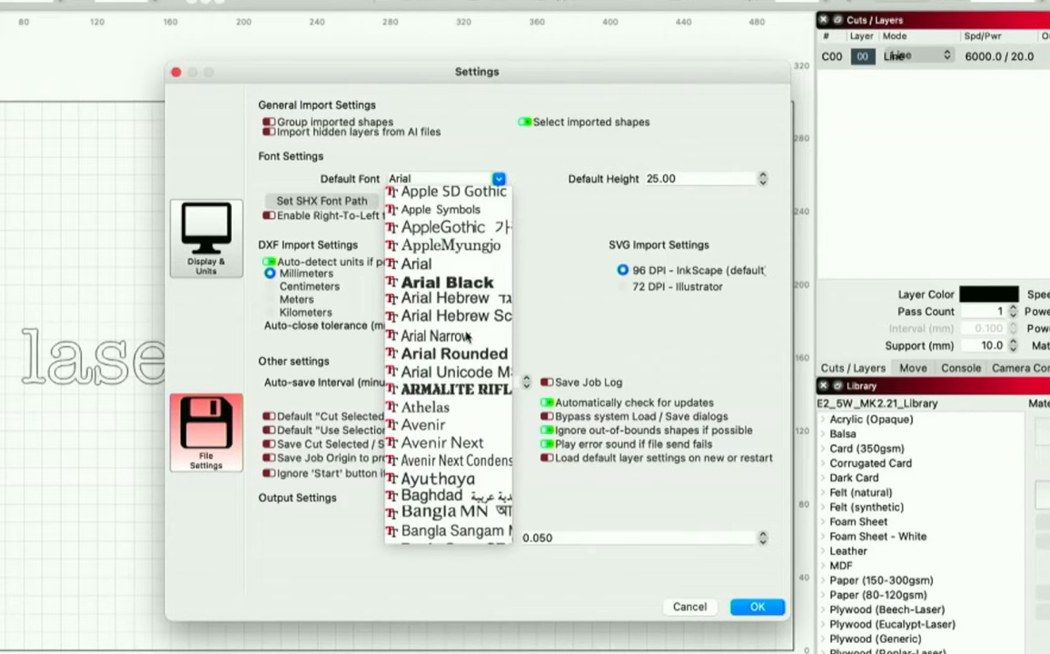
{"action": "scroll", "coordinate": [467, 336], "scroll_direction": "down", "scroll_amount": 4}
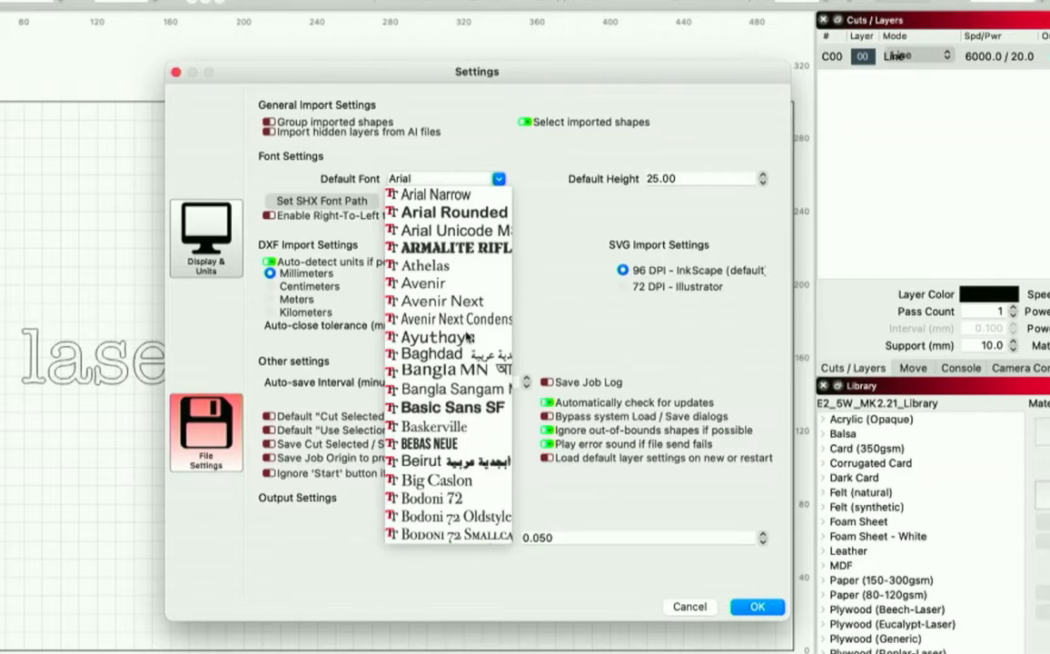
{"action": "scroll", "coordinate": [467, 337], "scroll_direction": "down", "scroll_amount": 4}
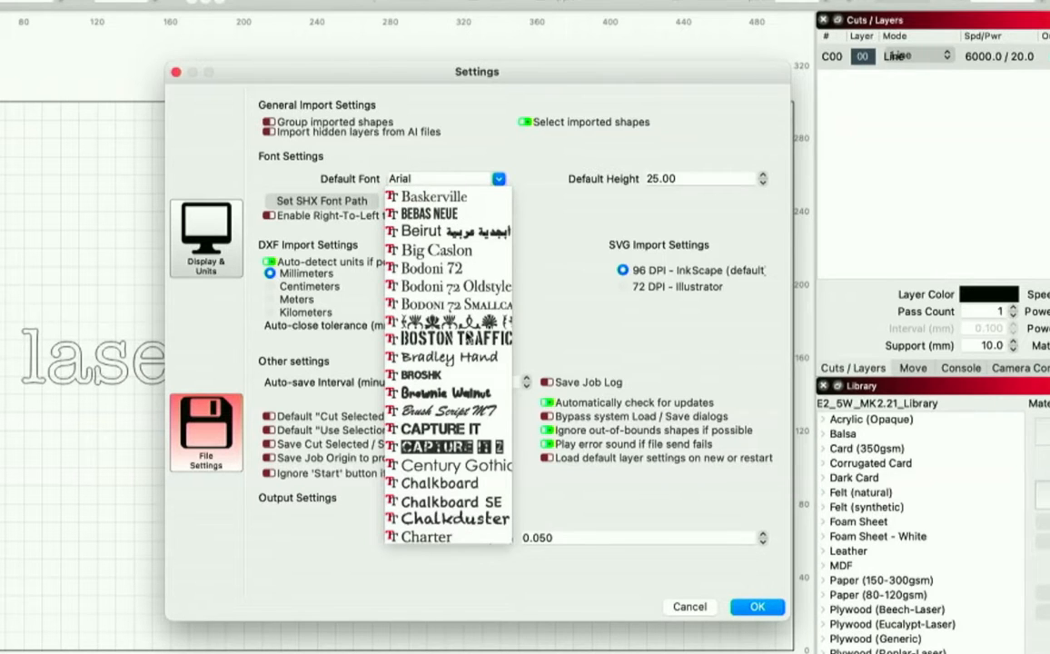
{"action": "scroll", "coordinate": [467, 337], "scroll_direction": "down", "scroll_amount": 5}
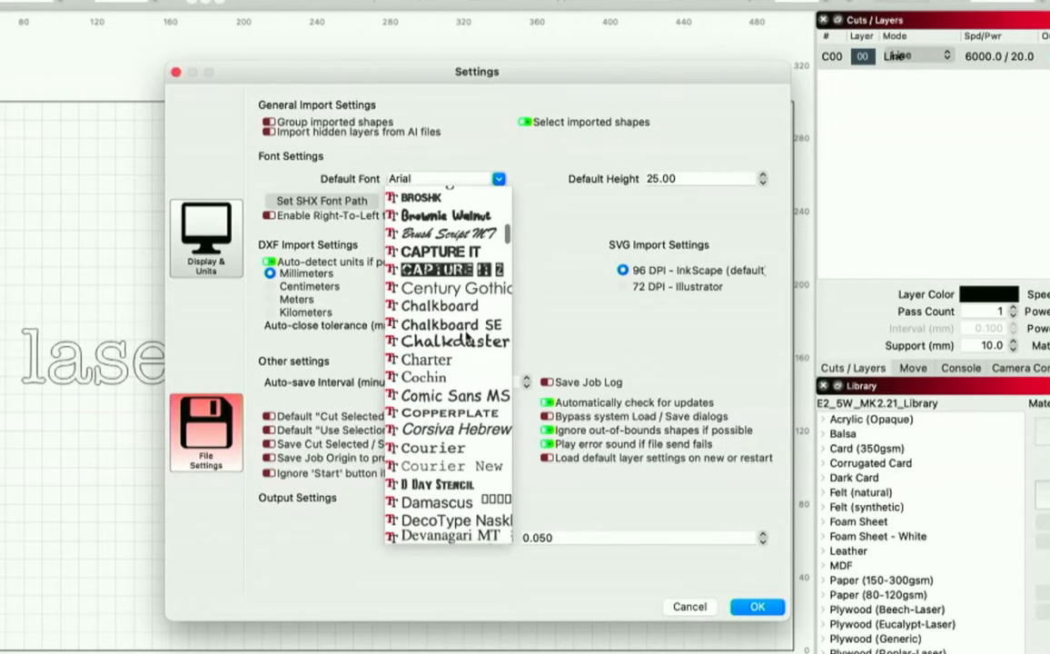
{"action": "scroll", "coordinate": [467, 337], "scroll_direction": "down", "scroll_amount": 10}
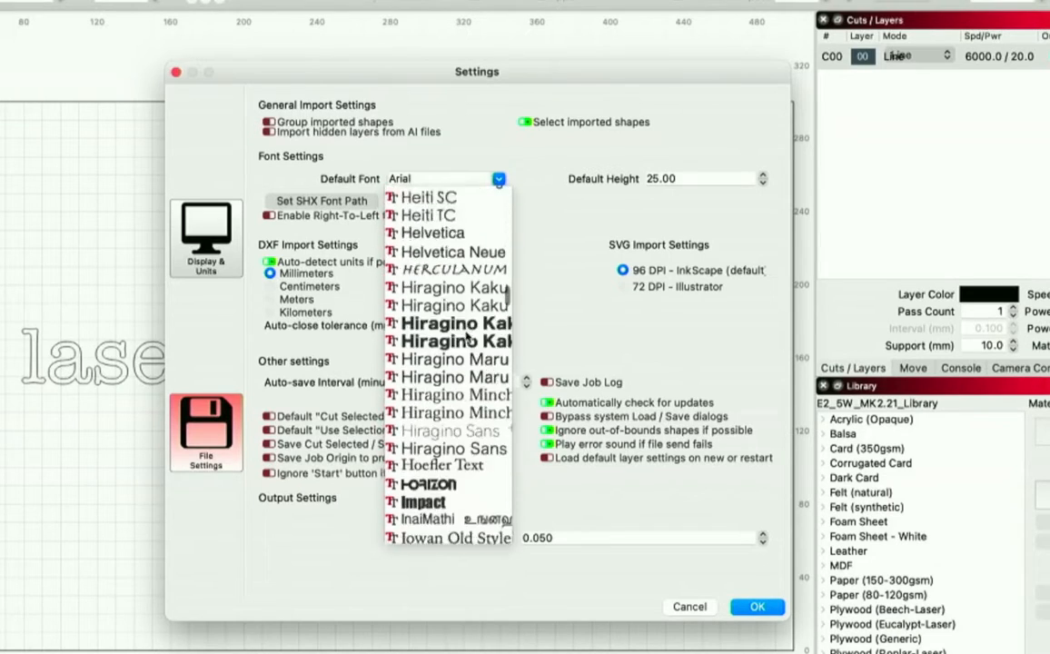
{"action": "scroll", "coordinate": [467, 337], "scroll_direction": "down", "scroll_amount": 15}
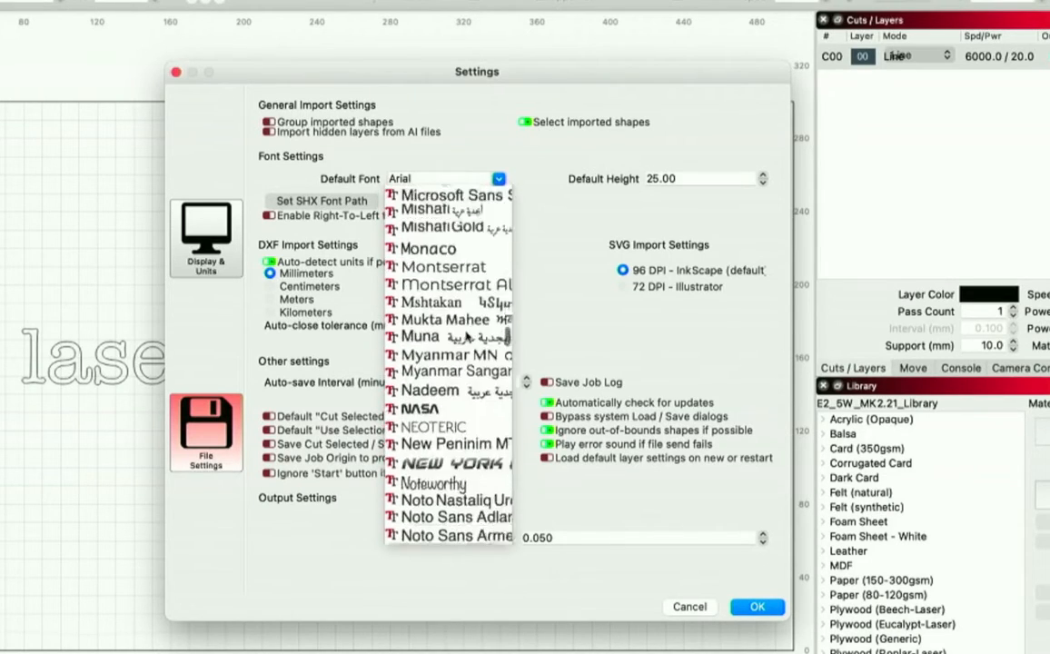
{"action": "scroll", "coordinate": [467, 337], "scroll_direction": "down", "scroll_amount": 15}
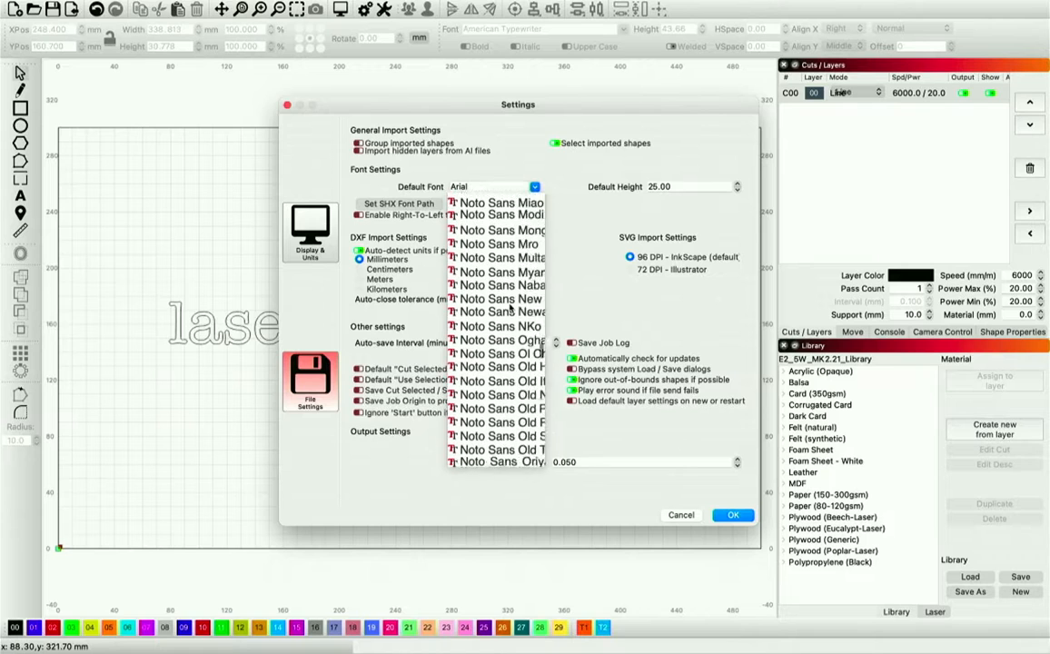
{"action": "scroll", "coordinate": [511, 309], "scroll_direction": "down", "scroll_amount": 1}
{"action": "scroll", "coordinate": [511, 309], "scroll_direction": "up", "scroll_amount": 20}
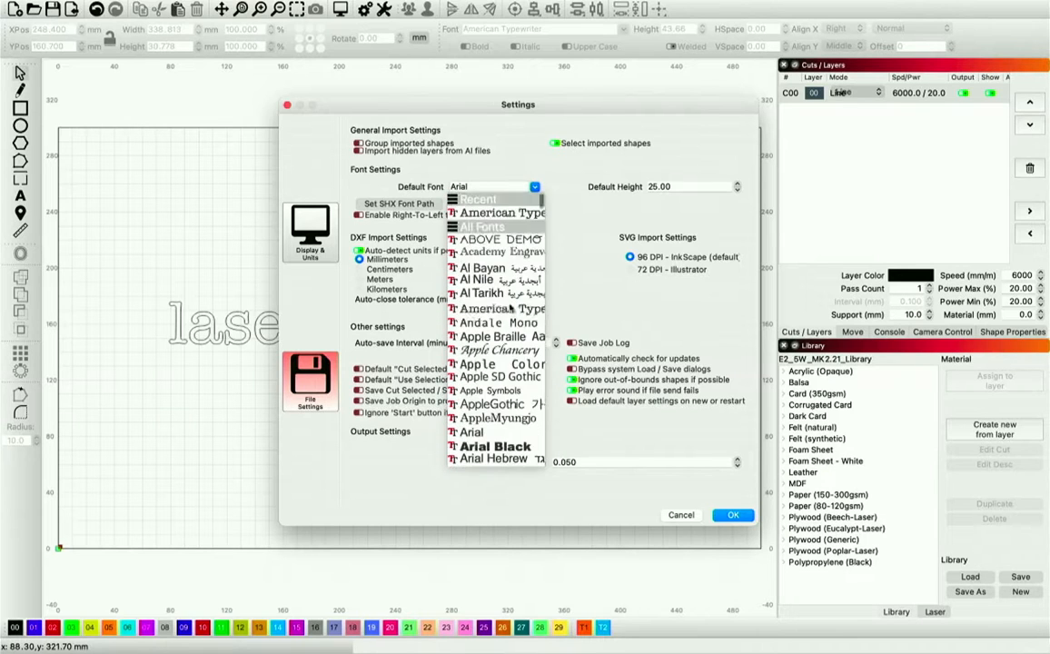
{"action": "left_click", "coordinate": [603, 309]}
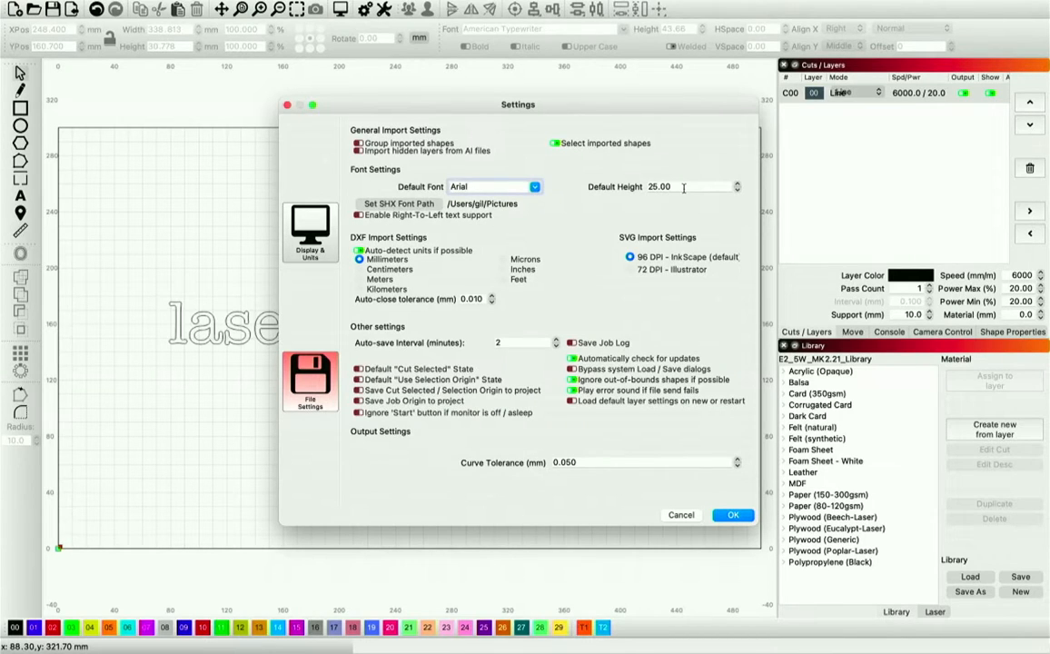
{"action": "left_click", "coordinate": [733, 514]}
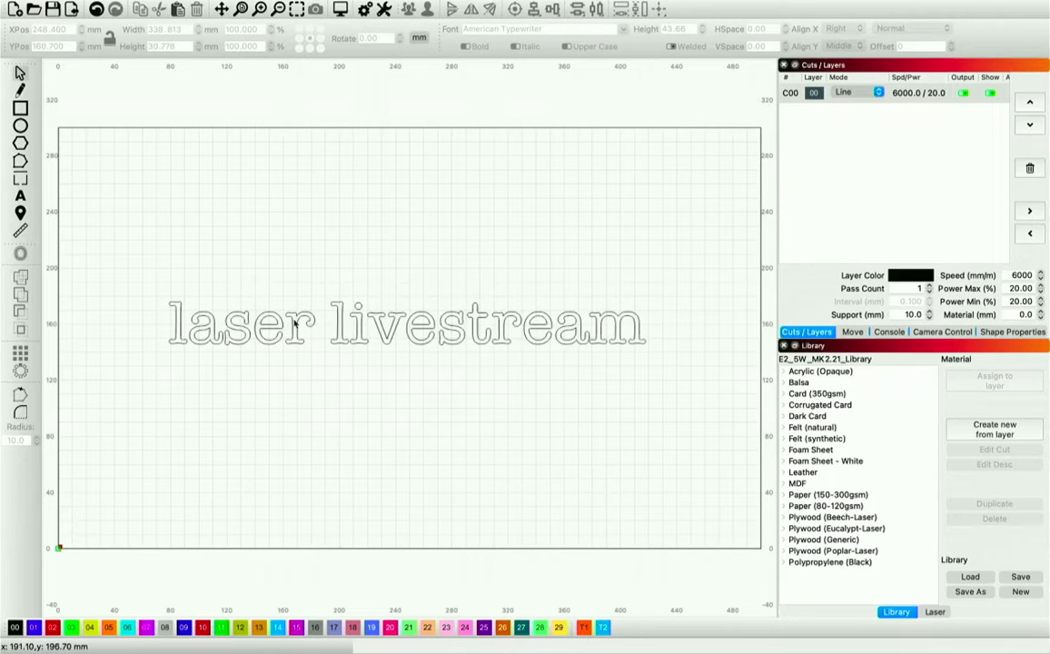
- Change the font of the "laser livestream" text to Arial and deselect it
{"action": "left_click", "coordinate": [424, 304]}
{"action": "left_click", "coordinate": [623, 30]}
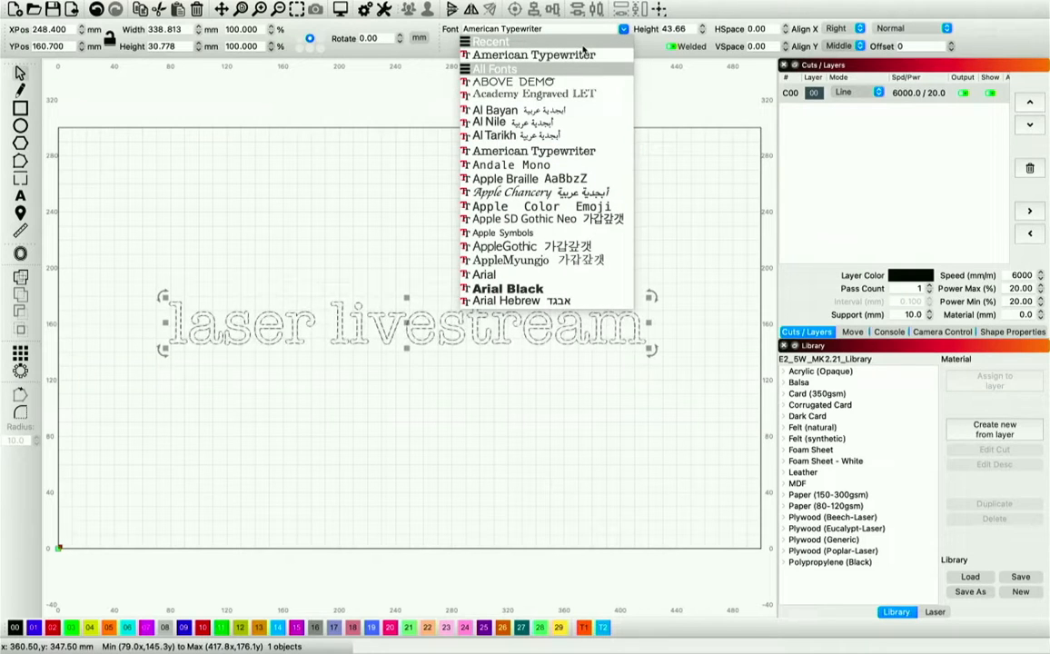
{"action": "left_click", "coordinate": [517, 277]}
{"action": "left_click", "coordinate": [404, 470]}
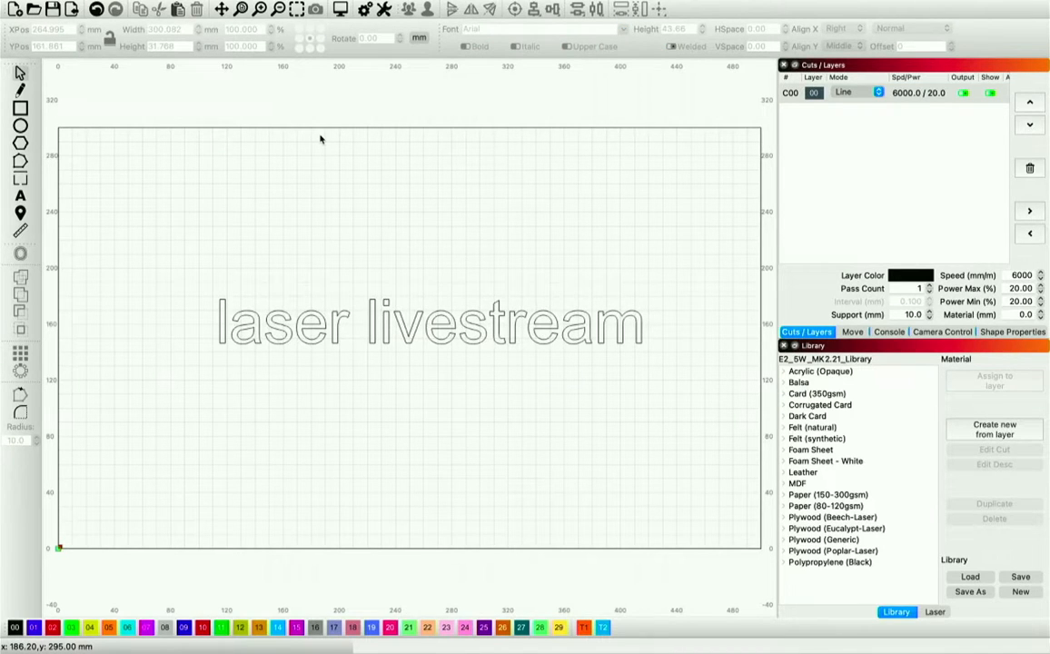
- Preview fonts on the "laser livestream" text, apply Arial Black, and move it to about X 249 mm, Y 178 mm
{"action": "left_click", "coordinate": [424, 328]}
{"action": "left_click", "coordinate": [593, 138]}
{"action": "left_click", "coordinate": [466, 338]}
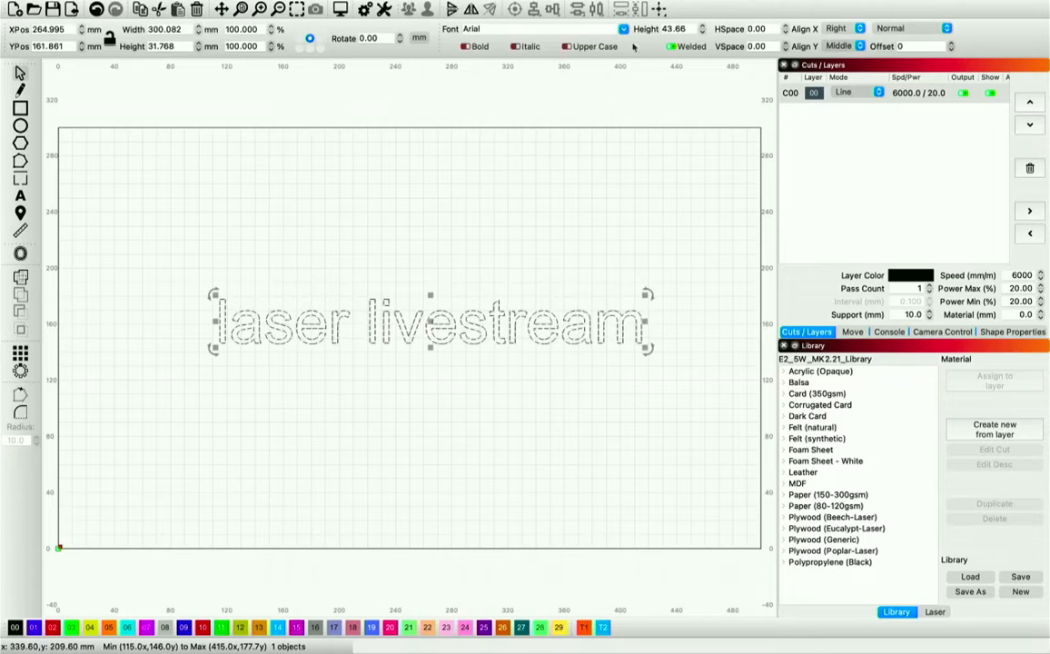
{"action": "left_click", "coordinate": [624, 29]}
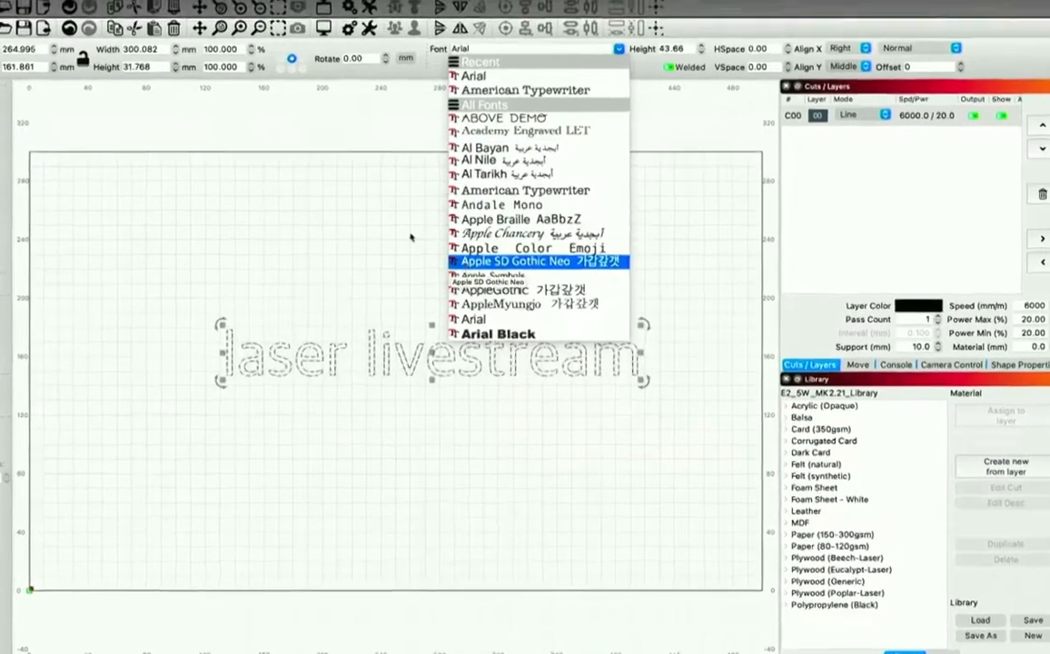
{"action": "left_click", "coordinate": [382, 201]}
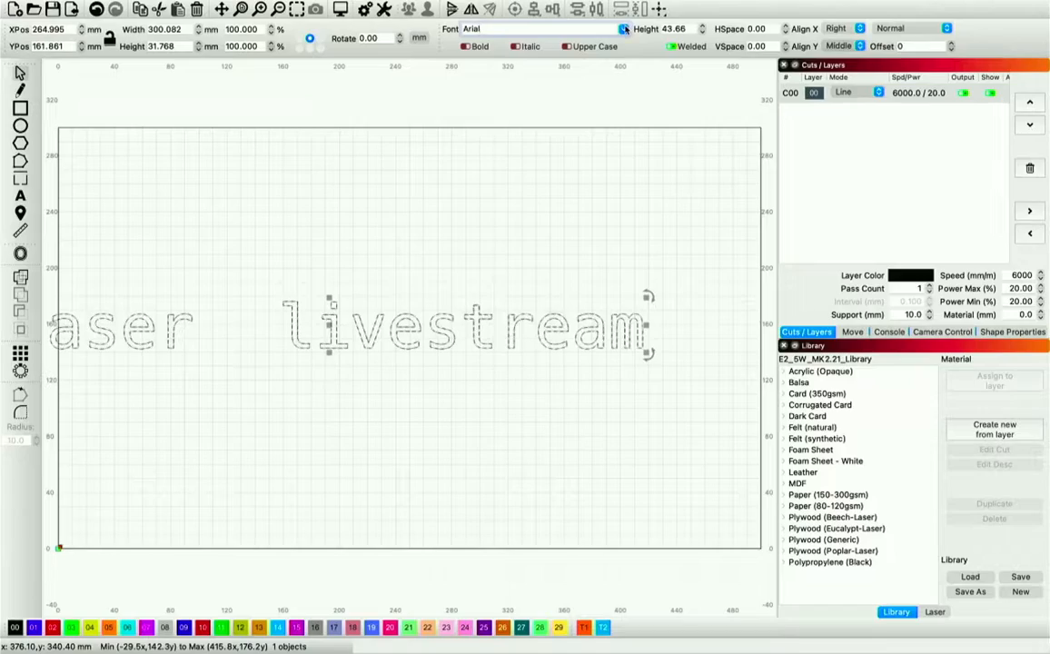
{"action": "left_click", "coordinate": [586, 169]}
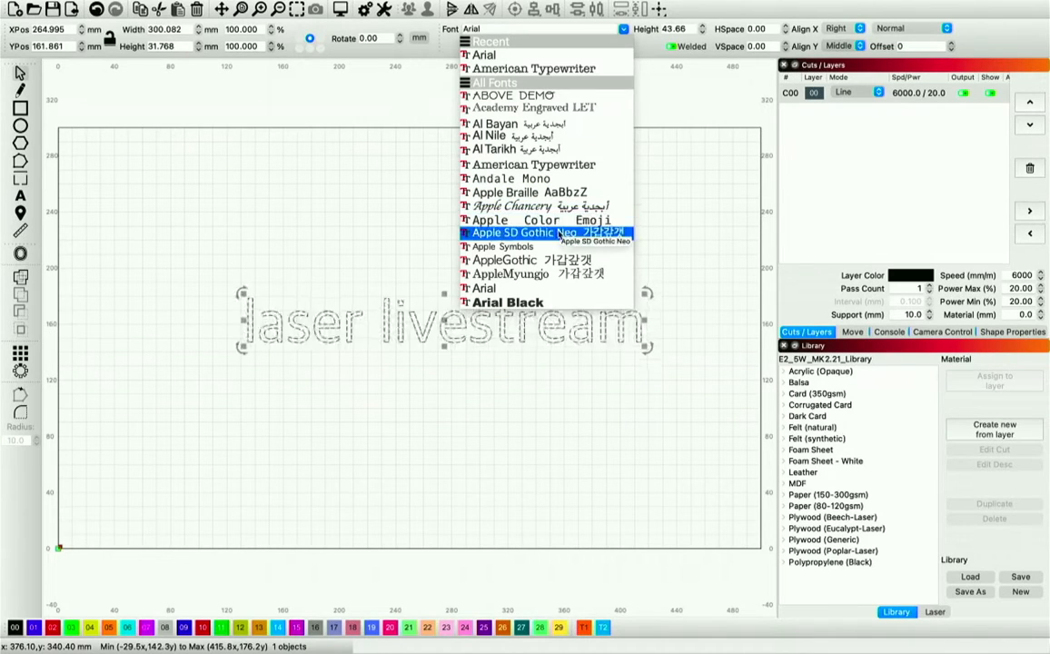
{"action": "left_click", "coordinate": [551, 305]}
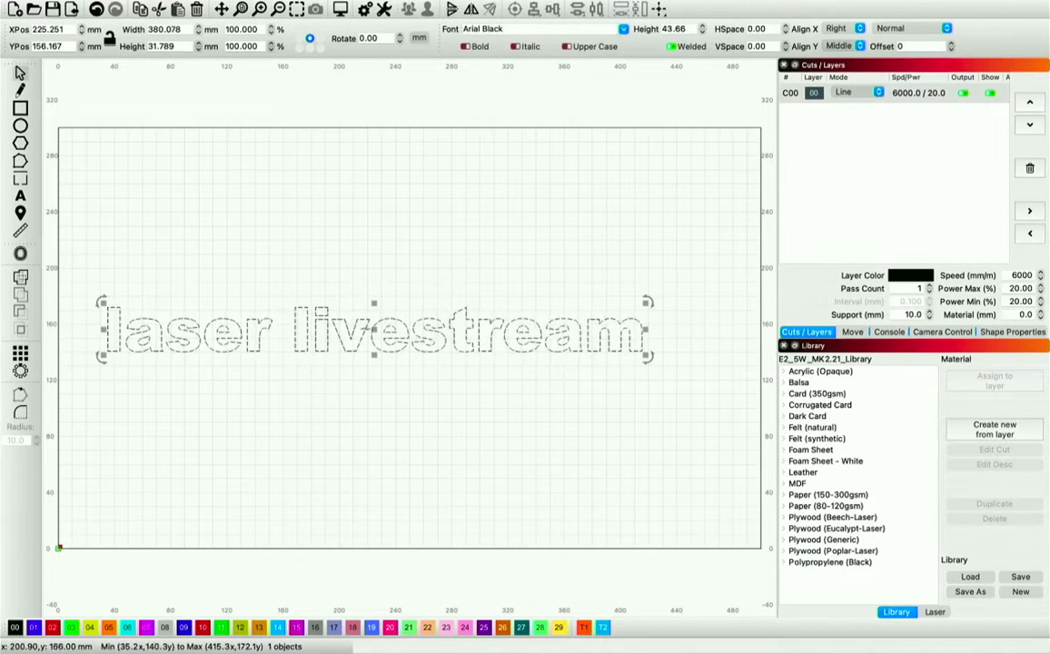
{"action": "left_click_drag", "start_coordinate": [373, 330], "coordinate": [408, 304]}
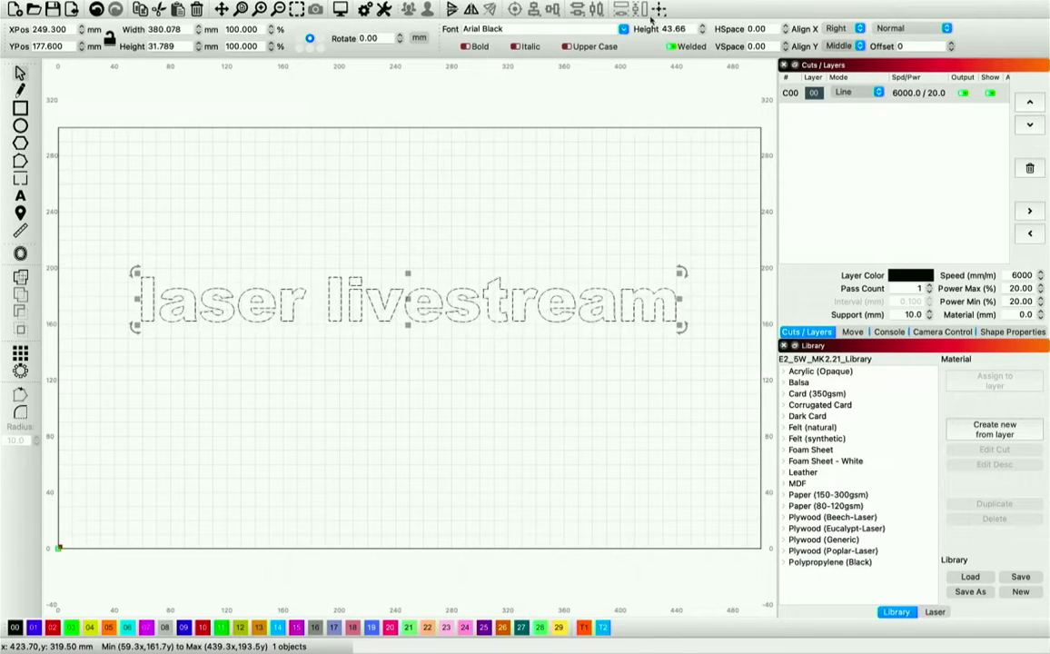
- Set the text's font back to Arial and move it to about X 263 mm, Y 166 mm
{"action": "left_click", "coordinate": [568, 28]}
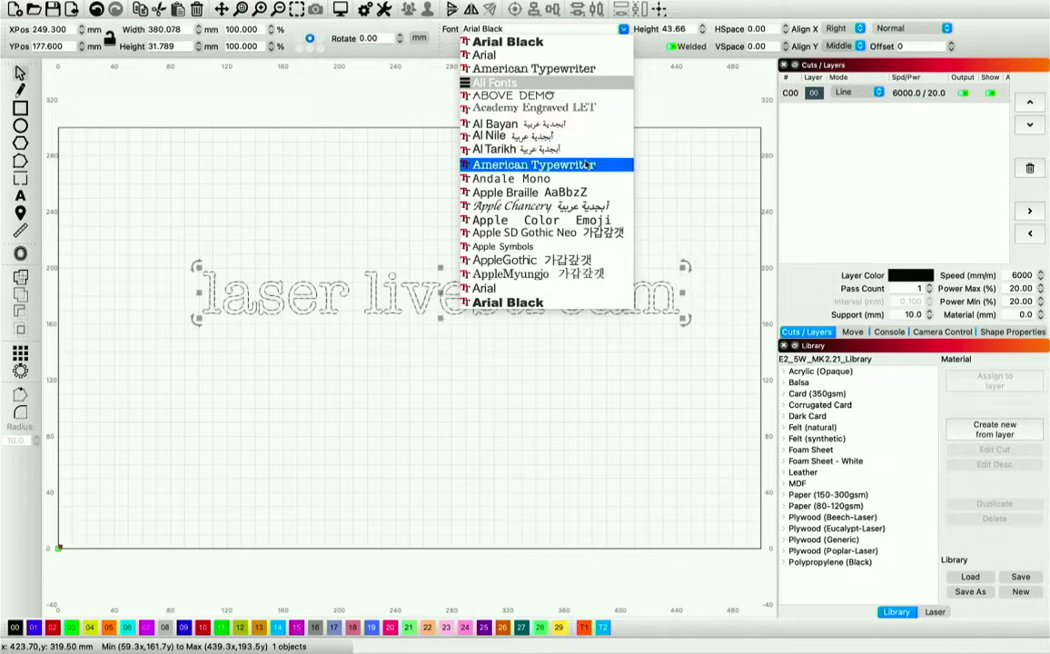
{"action": "left_click", "coordinate": [482, 54]}
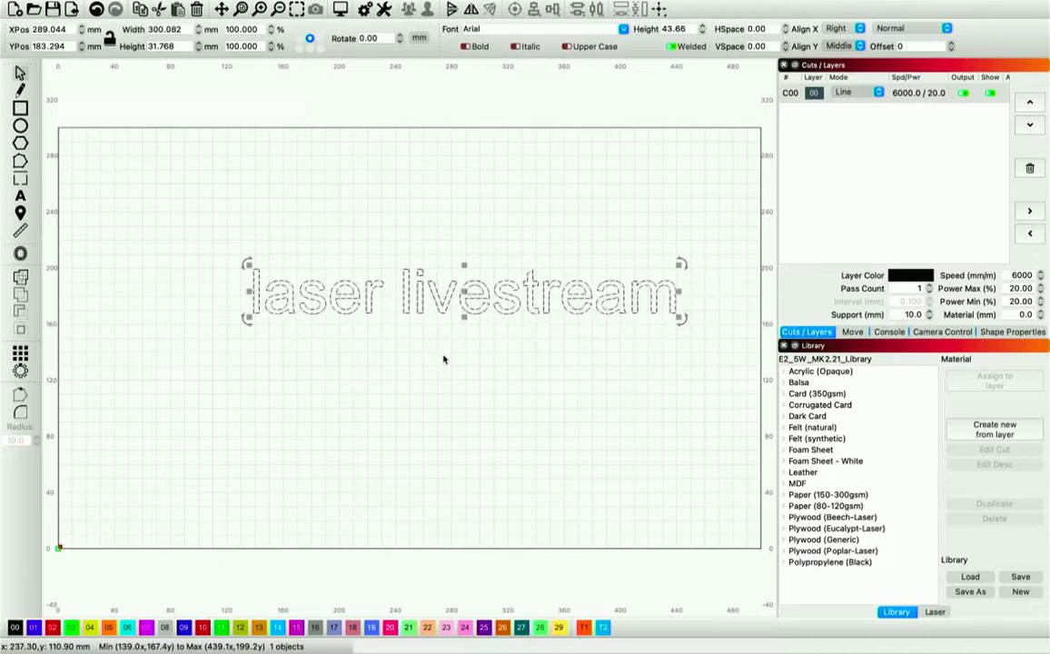
{"action": "left_click_drag", "start_coordinate": [464, 291], "coordinate": [427, 316]}
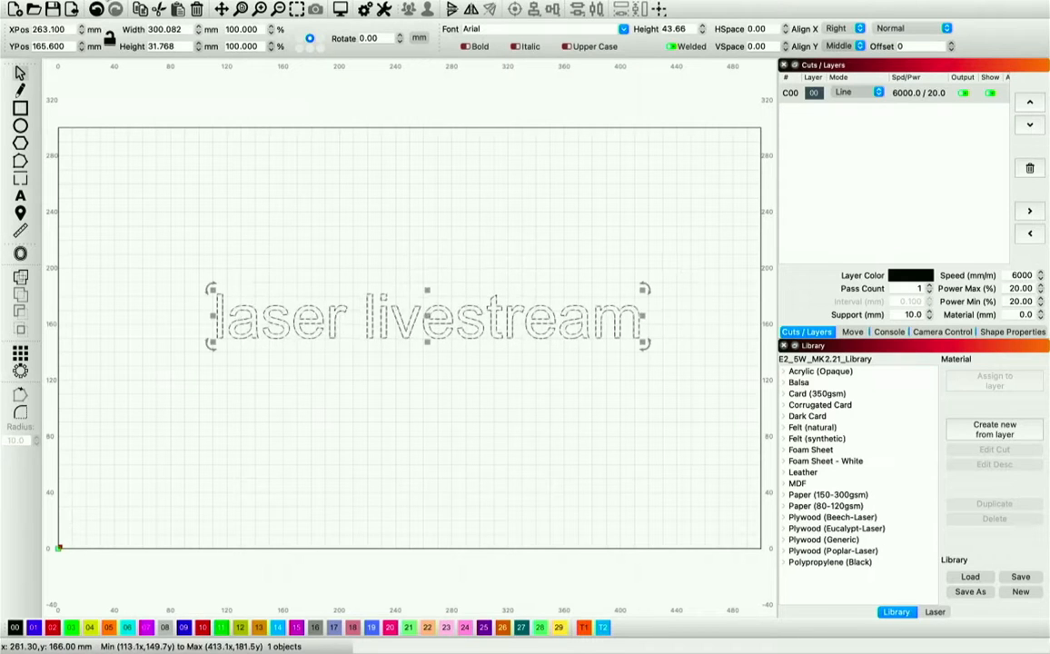
- Set the SHX font path in the file settings to the SHX Fonts folder on the Desktop and accept the settings
{"action": "left_click", "coordinate": [61, 8]}
{"action": "left_click", "coordinate": [69, 25]}
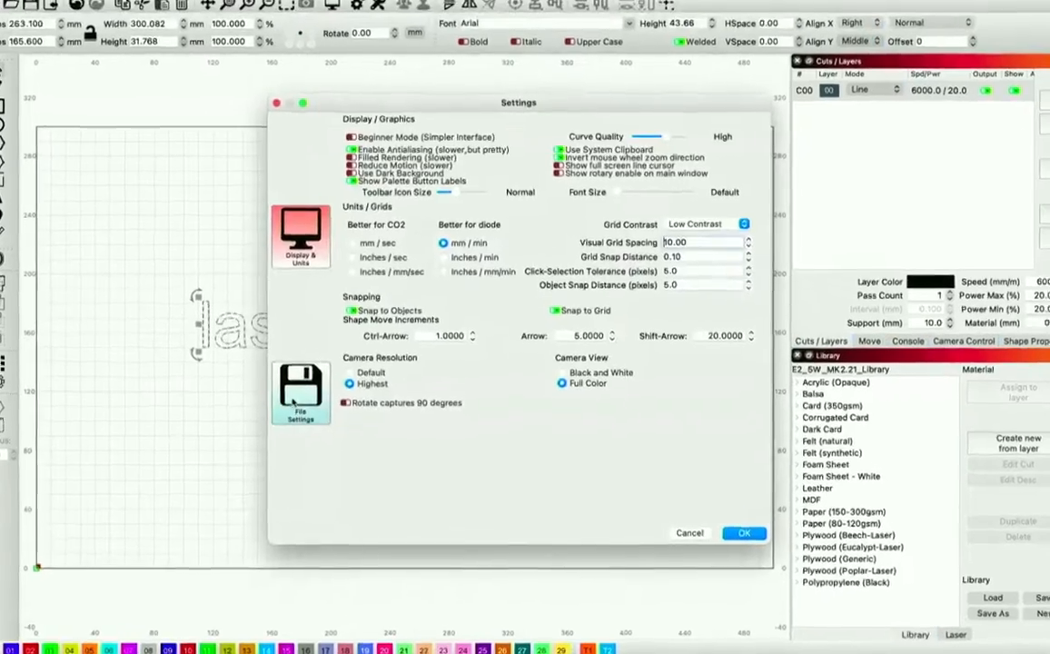
{"action": "left_click", "coordinate": [292, 402]}
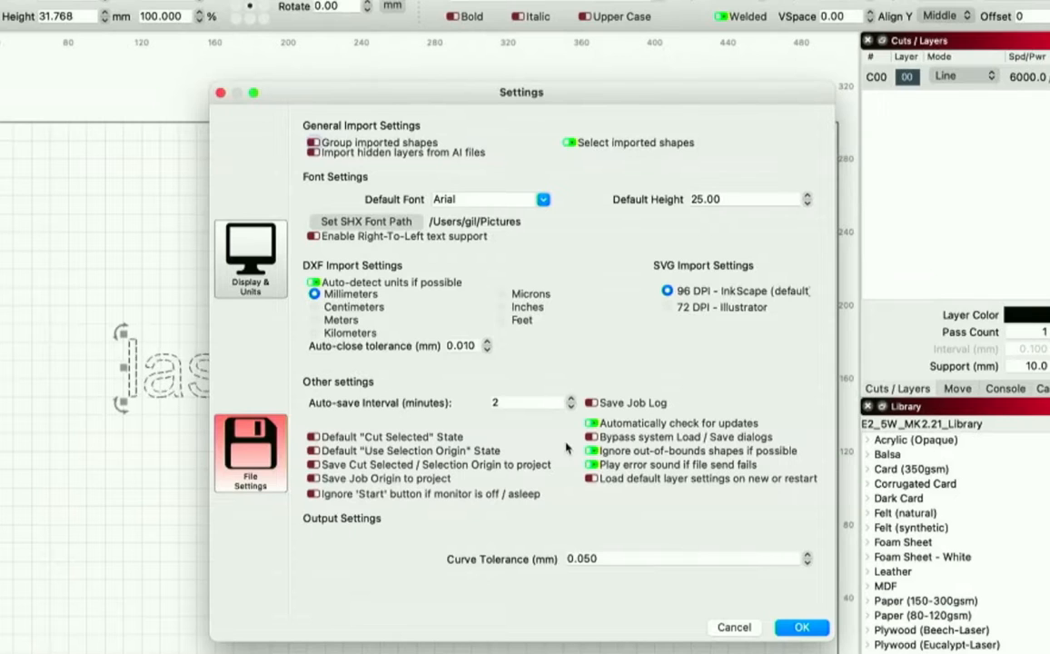
{"action": "left_click", "coordinate": [373, 222]}
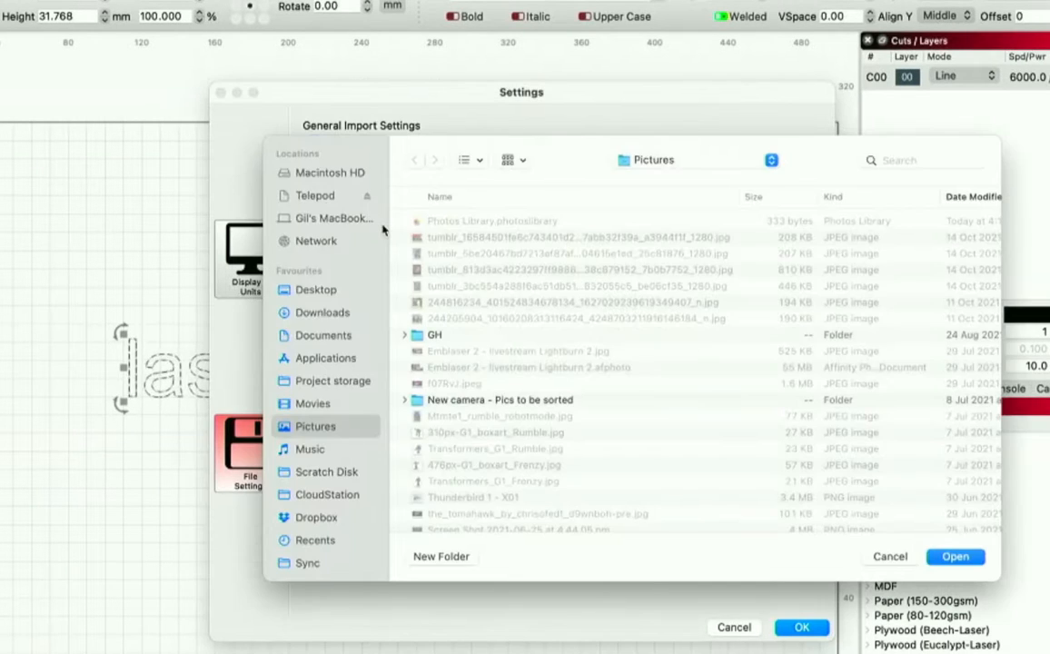
{"action": "left_click", "coordinate": [292, 290]}
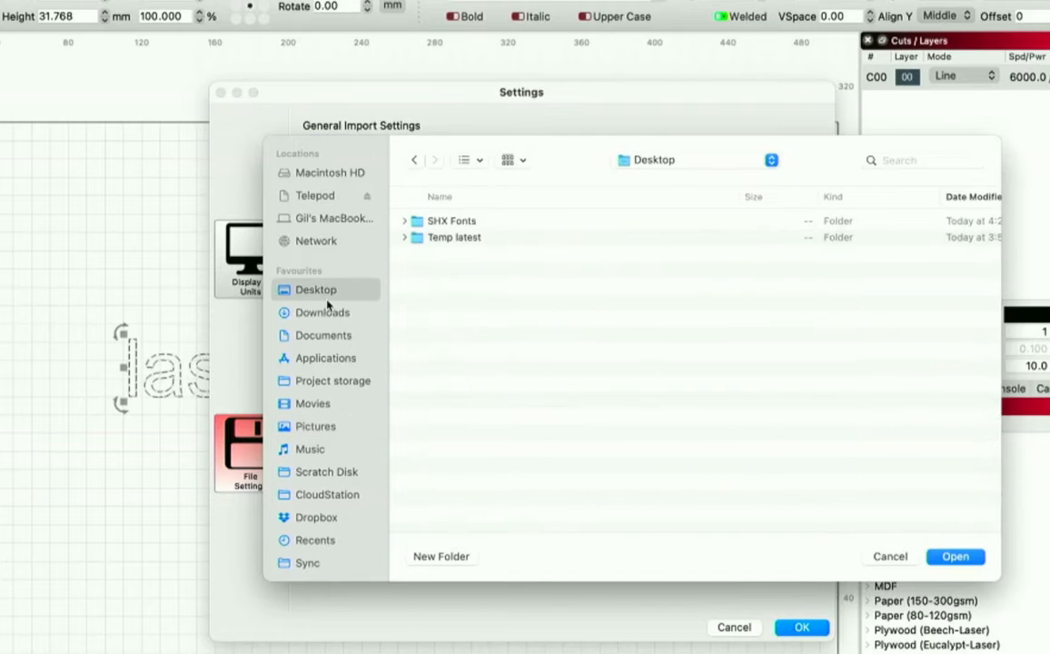
{"action": "left_click", "coordinate": [448, 224]}
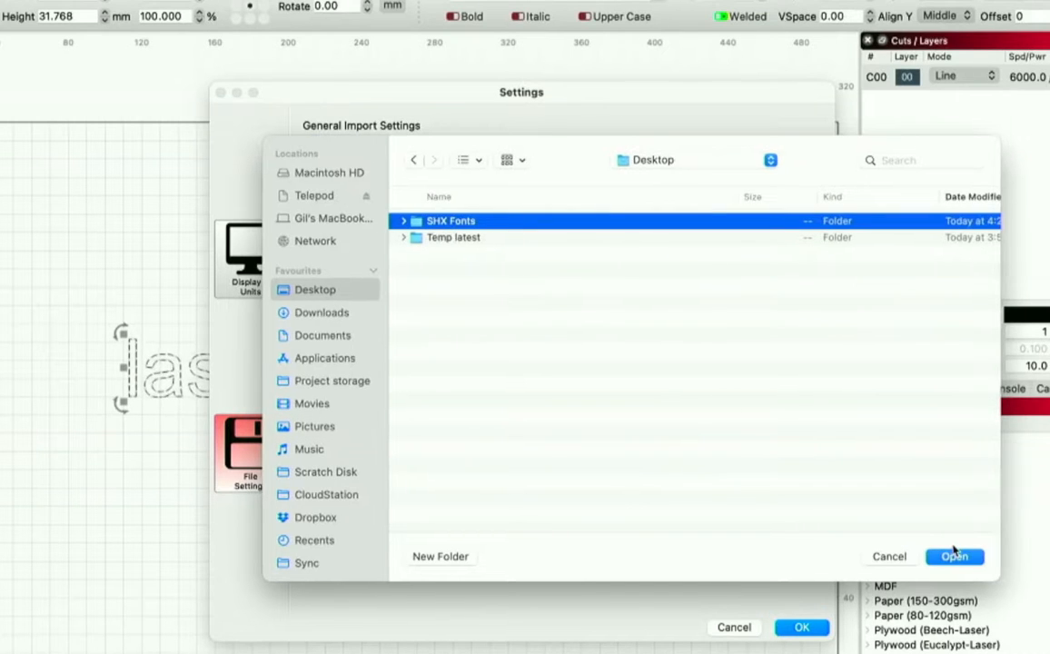
{"action": "left_click", "coordinate": [954, 554]}
{"action": "left_click", "coordinate": [802, 627]}
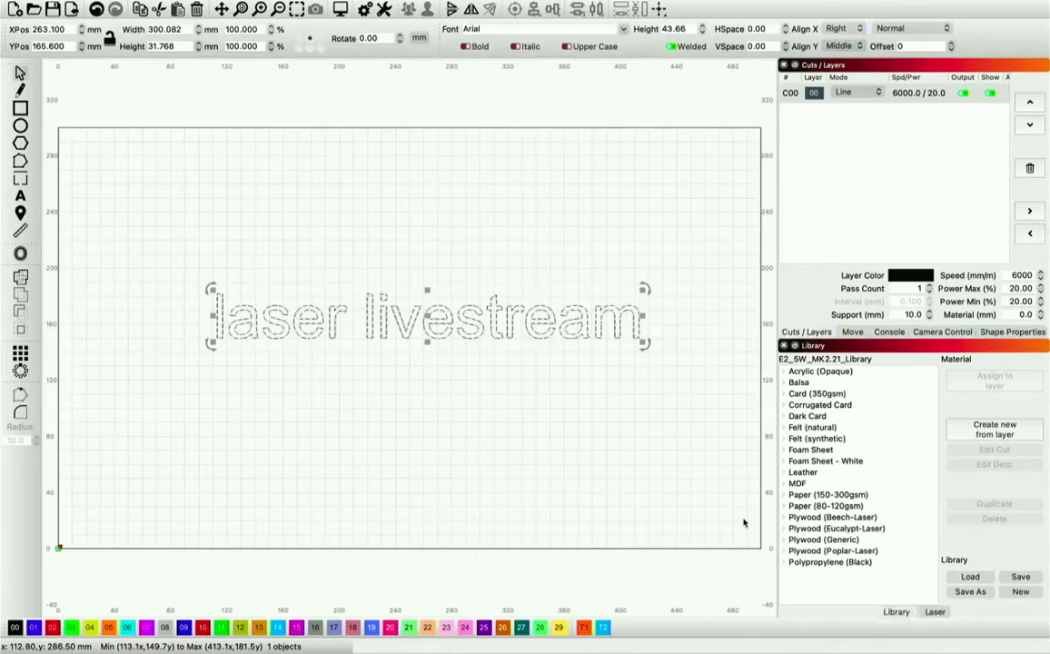
- Change the text's font to the SHX font AGMO, shift it to about X 242 mm, and deselect it
{"action": "left_click", "coordinate": [623, 29]}
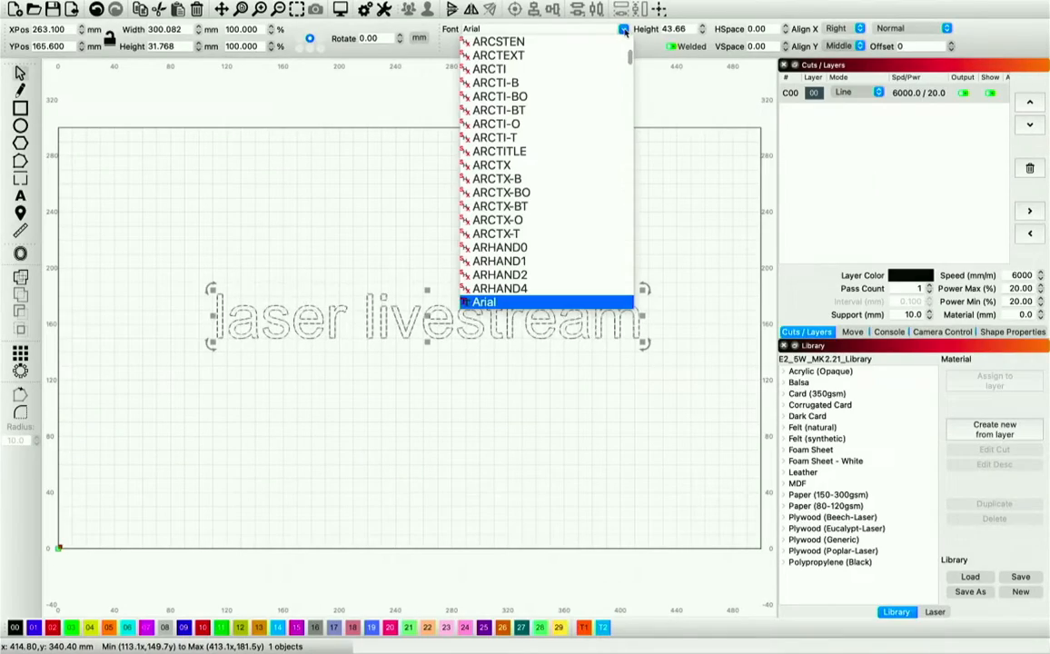
{"action": "scroll", "coordinate": [546, 208], "scroll_direction": "up", "scroll_amount": 10}
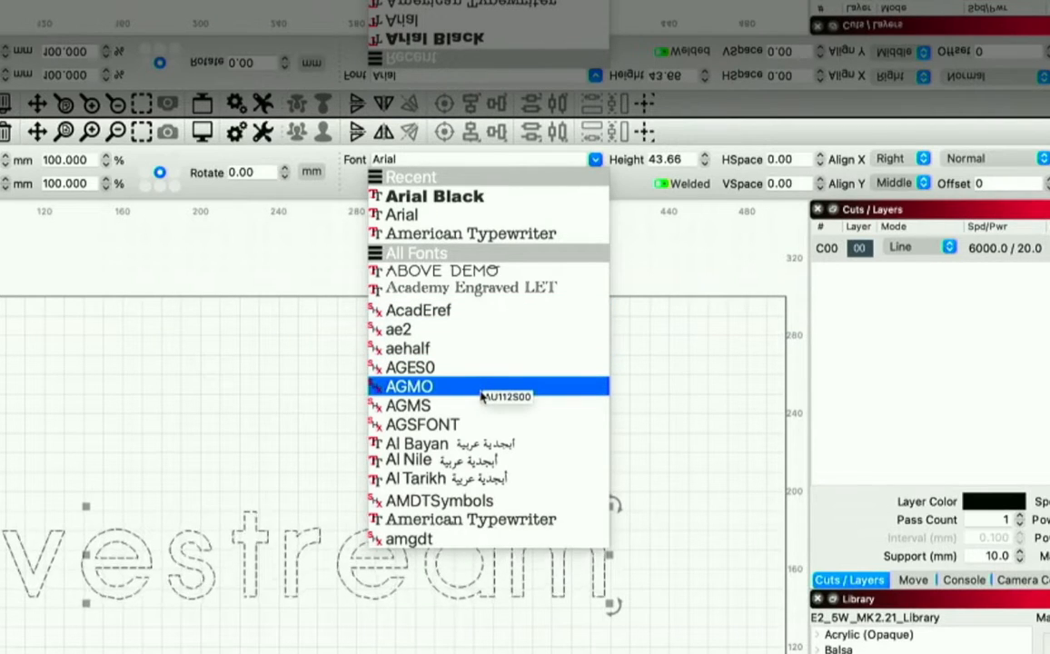
{"action": "left_click", "coordinate": [481, 389]}
{"action": "left_click_drag", "start_coordinate": [256, 315], "coordinate": [397, 316]}
{"action": "left_click", "coordinate": [404, 254]}
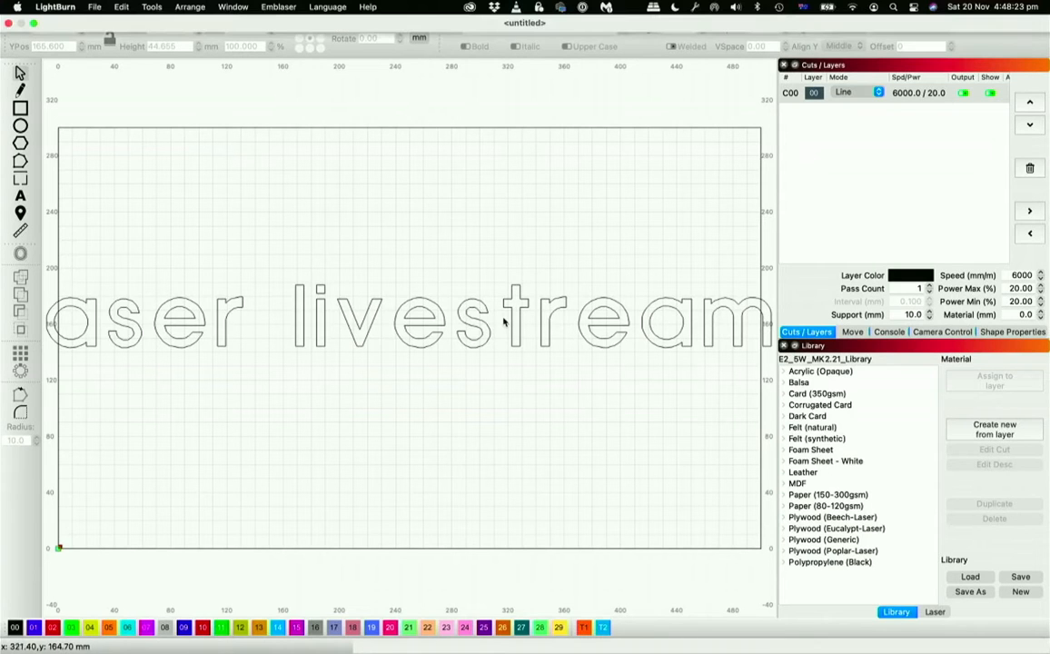
- Change the font of the "laser livestream" text to the single-line SHX font ARCFAST and deselect it
{"action": "left_click", "coordinate": [463, 313]}
{"action": "left_click", "coordinate": [545, 28]}
{"action": "scroll", "coordinate": [558, 239], "scroll_direction": "down", "scroll_amount": 5}
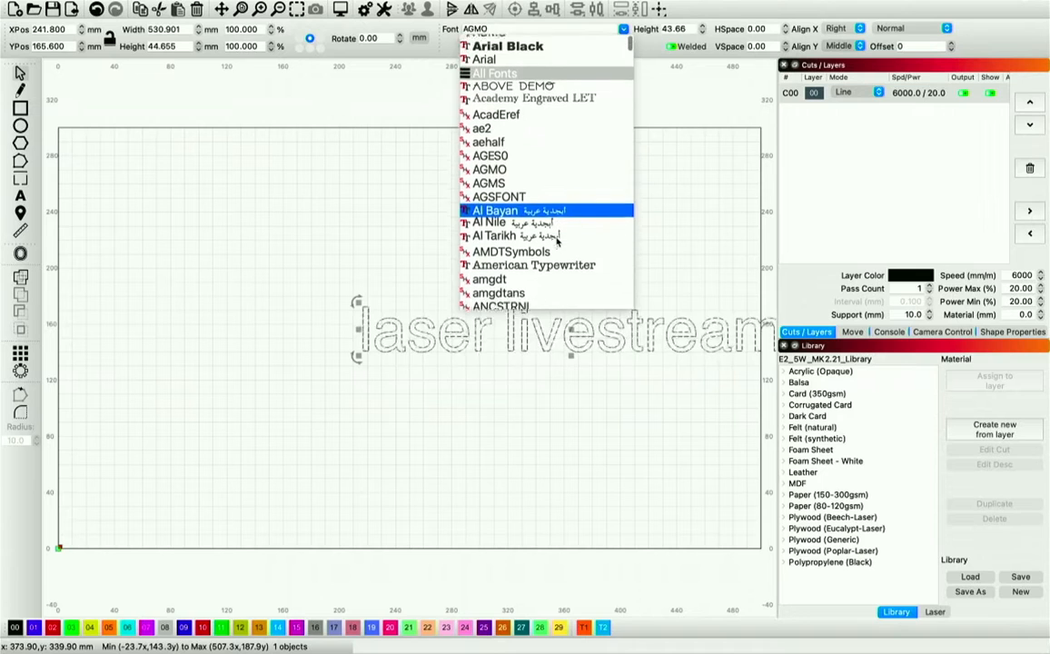
{"action": "scroll", "coordinate": [558, 240], "scroll_direction": "down", "scroll_amount": 3}
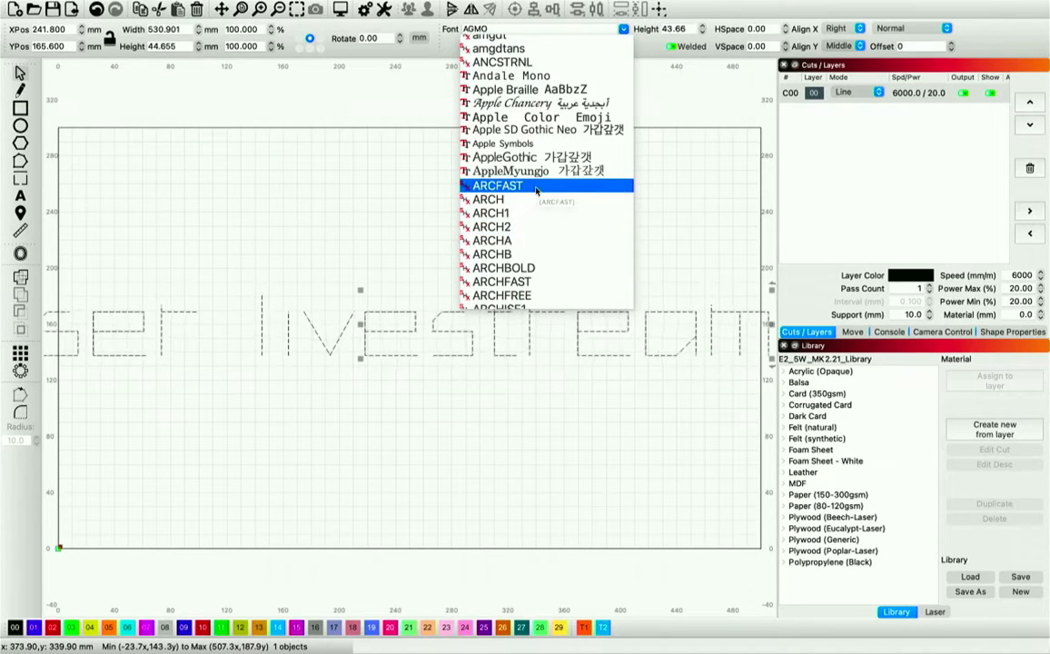
{"action": "left_click", "coordinate": [537, 187]}
{"action": "left_click", "coordinate": [462, 262]}
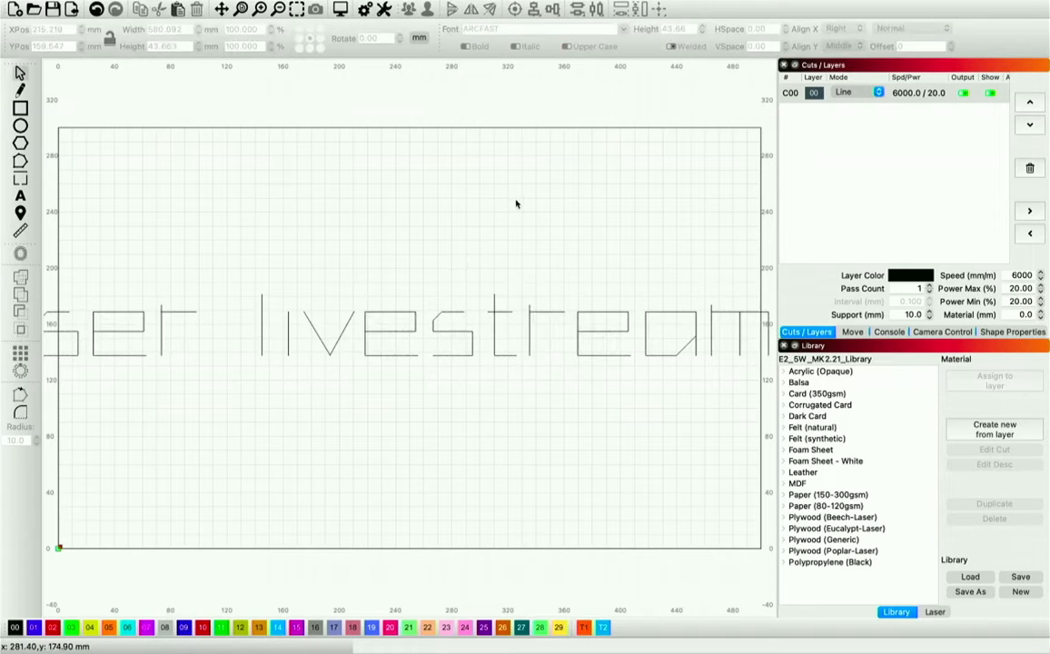
- Set the font height of the ARCFAST text to 35 mm and deselect it
{"action": "left_click", "coordinate": [442, 321]}
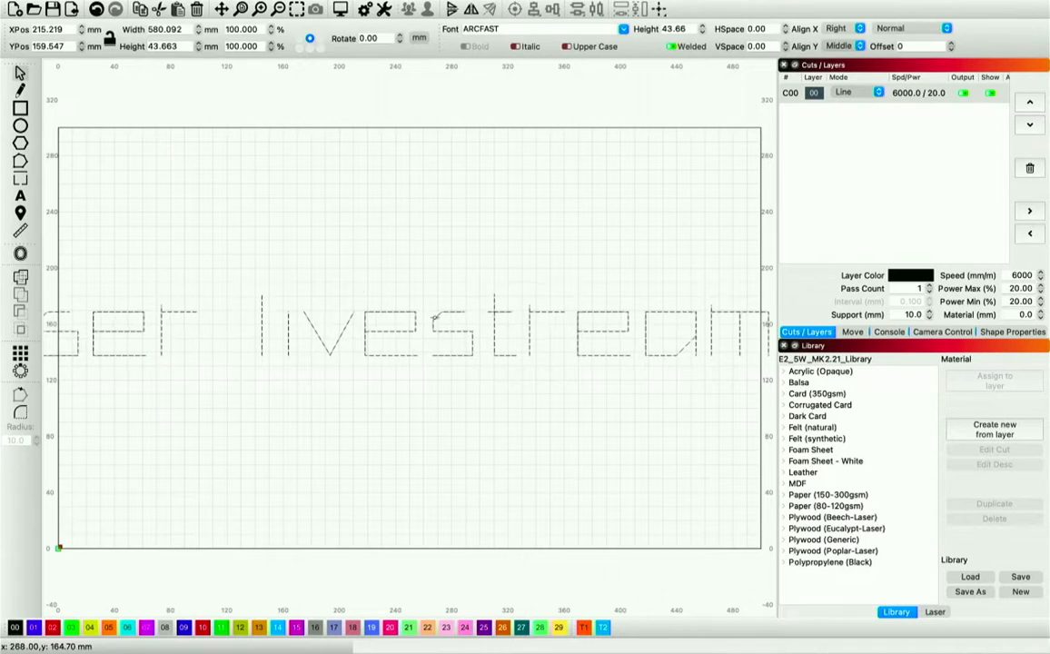
{"action": "type", "text": "3"}
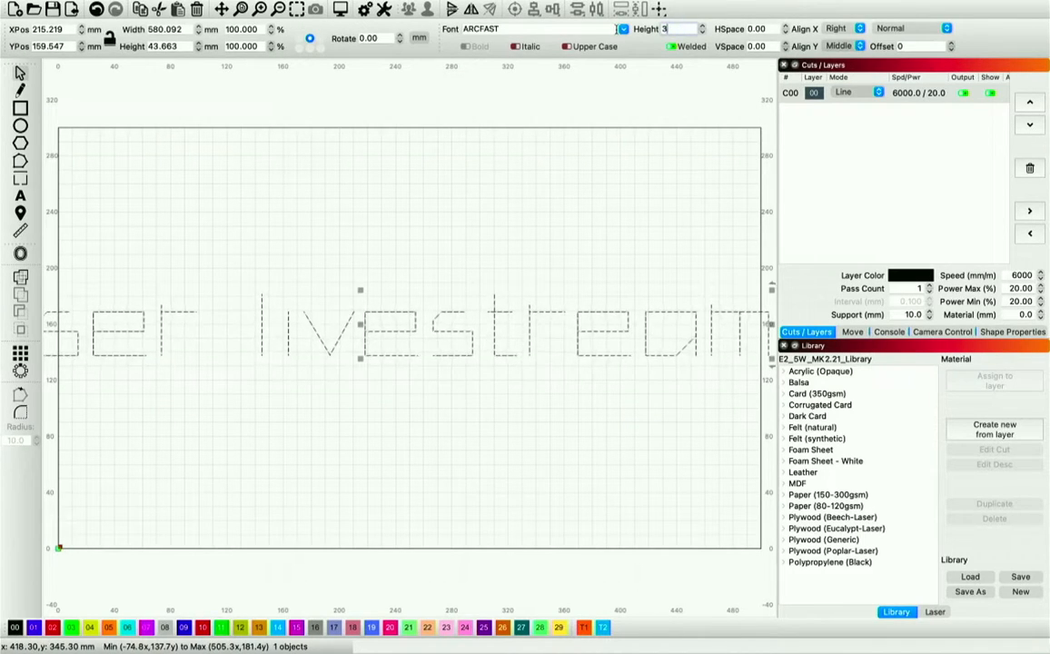
{"action": "type", "text": "5"}
{"action": "key", "text": "Return"}
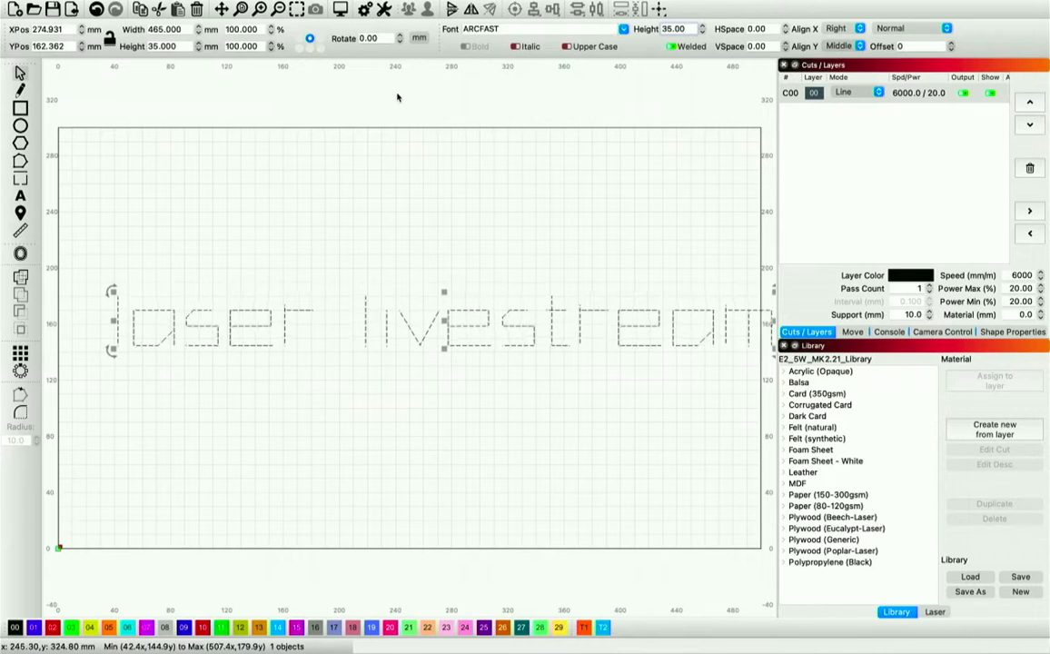
{"action": "left_click", "coordinate": [223, 238]}
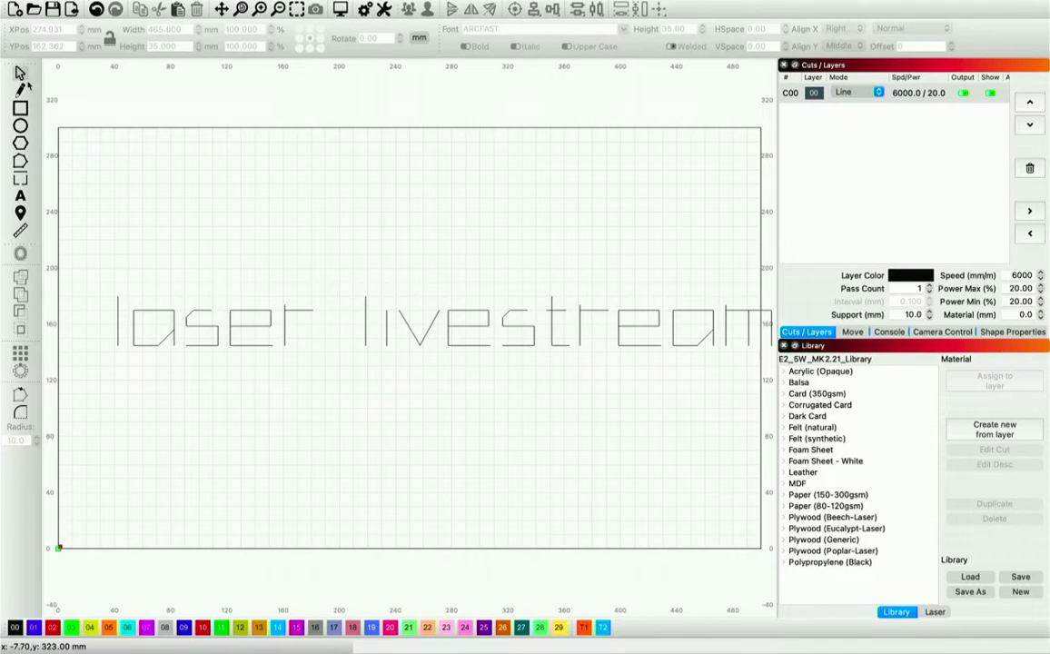
- Move the text fully inside the work area and scale it down to about 454 mm wide, leaving it deselected
{"action": "left_click", "coordinate": [517, 336]}
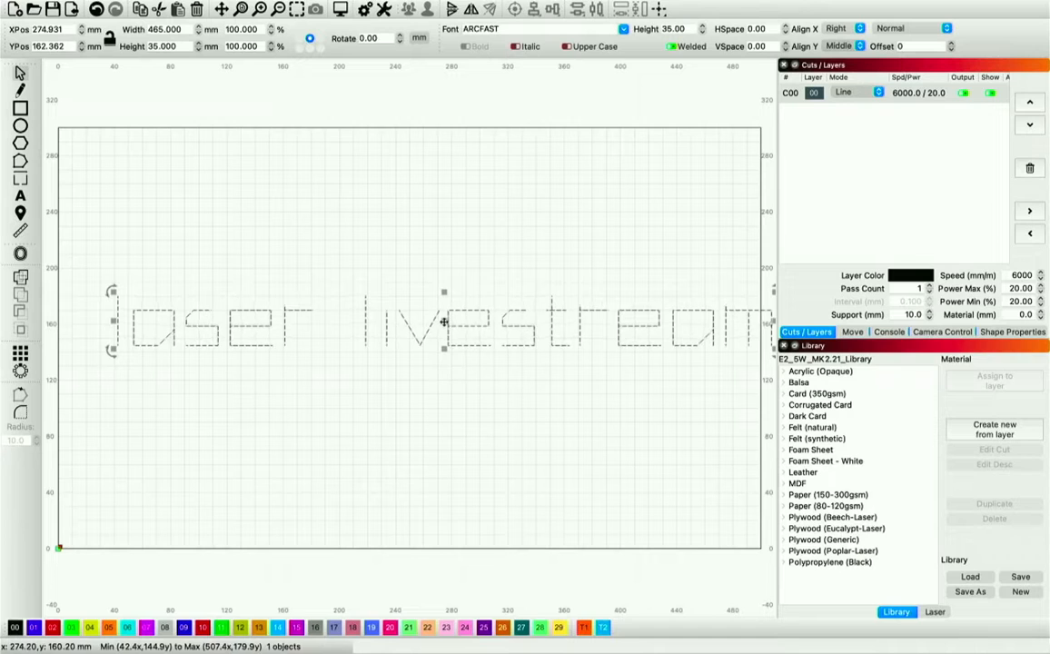
{"action": "mouse_move", "coordinate": [419, 325]}
{"action": "left_mouse_down"}
{"action": "mouse_move", "coordinate": [379, 325]}
{"action": "mouse_move", "coordinate": [410, 324]}
{"action": "left_mouse_up"}
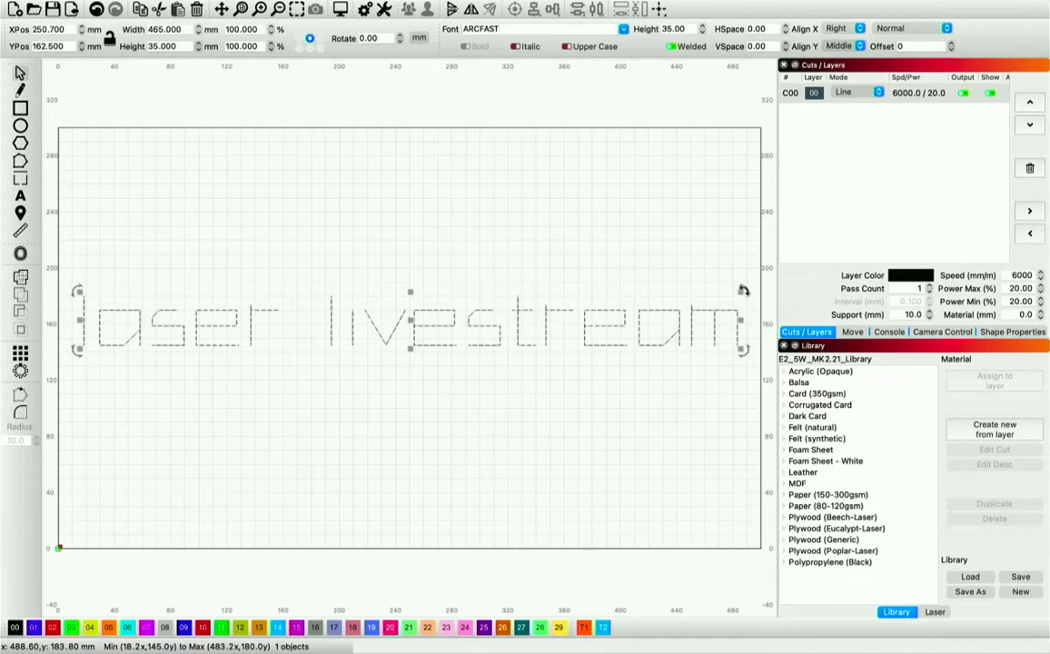
{"action": "mouse_move", "coordinate": [742, 291]}
{"action": "left_mouse_down"}
{"action": "mouse_move", "coordinate": [657, 356]}
{"action": "mouse_move", "coordinate": [726, 293]}
{"action": "left_mouse_up"}
{"action": "left_click", "coordinate": [595, 448]}
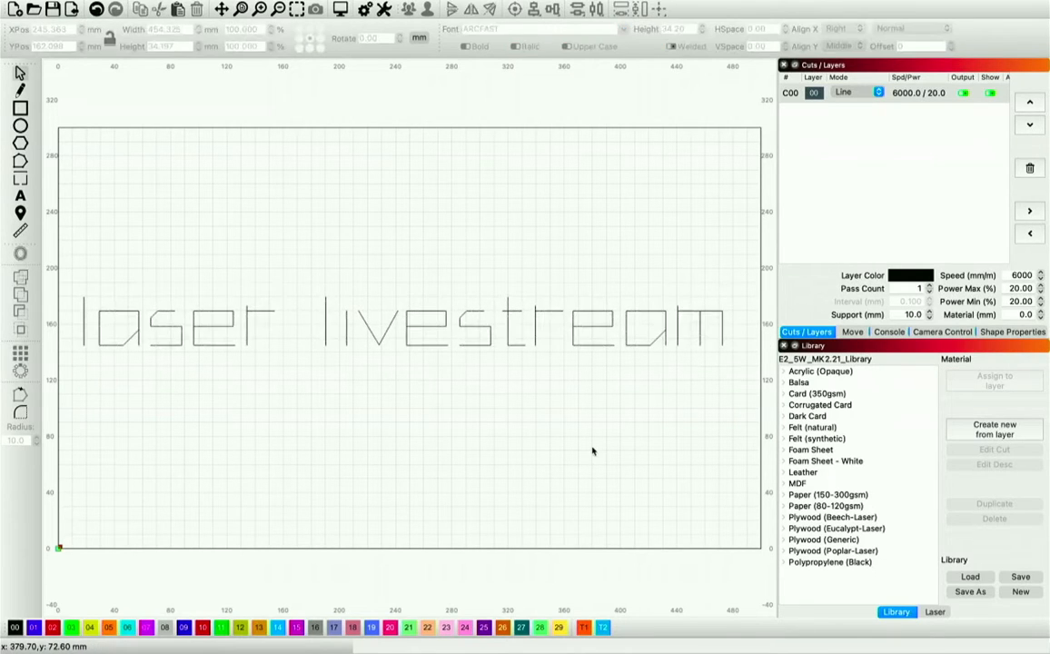
{"action": "left_click", "coordinate": [406, 337]}
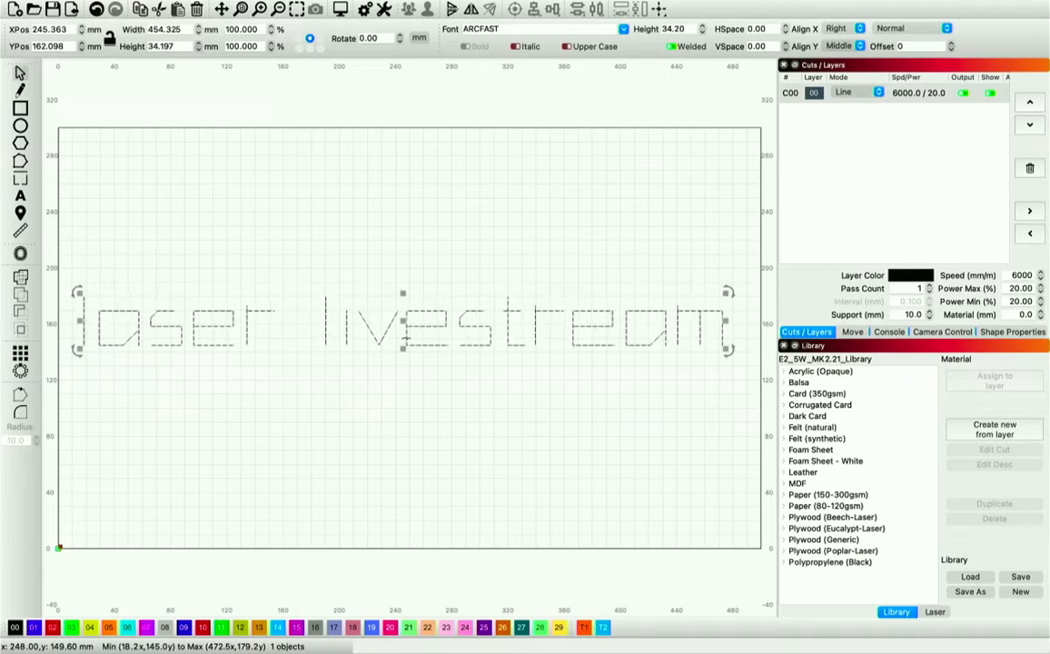
{"action": "left_click", "coordinate": [405, 382]}
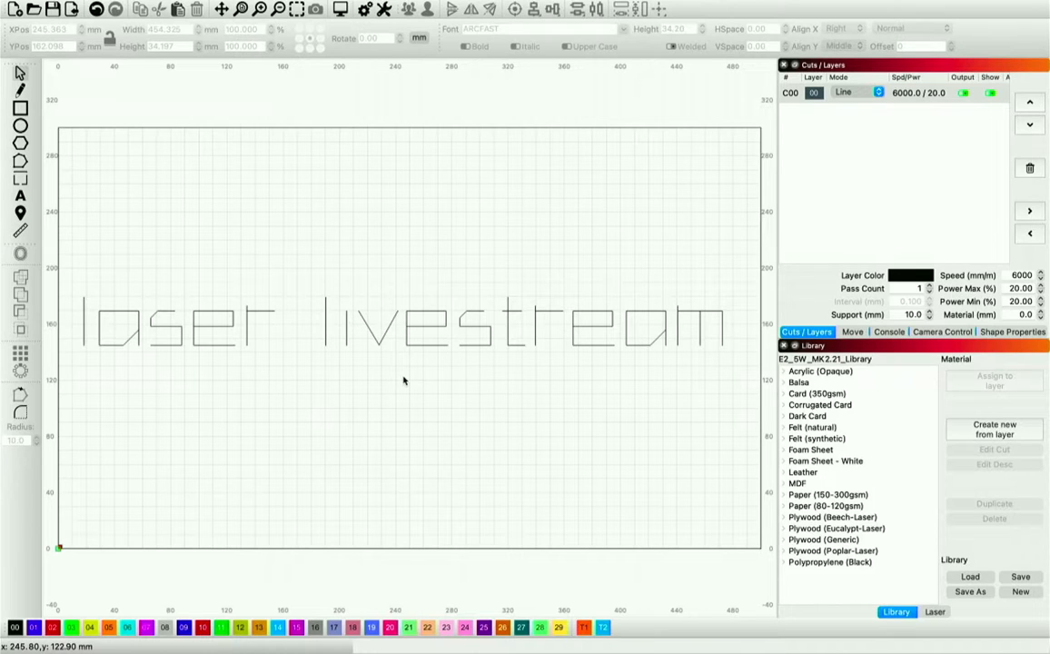
- Change the font of the "laser livestream" text to AppleMyungjo and deselect it
{"action": "left_click", "coordinate": [532, 331]}
{"action": "left_click", "coordinate": [545, 29]}
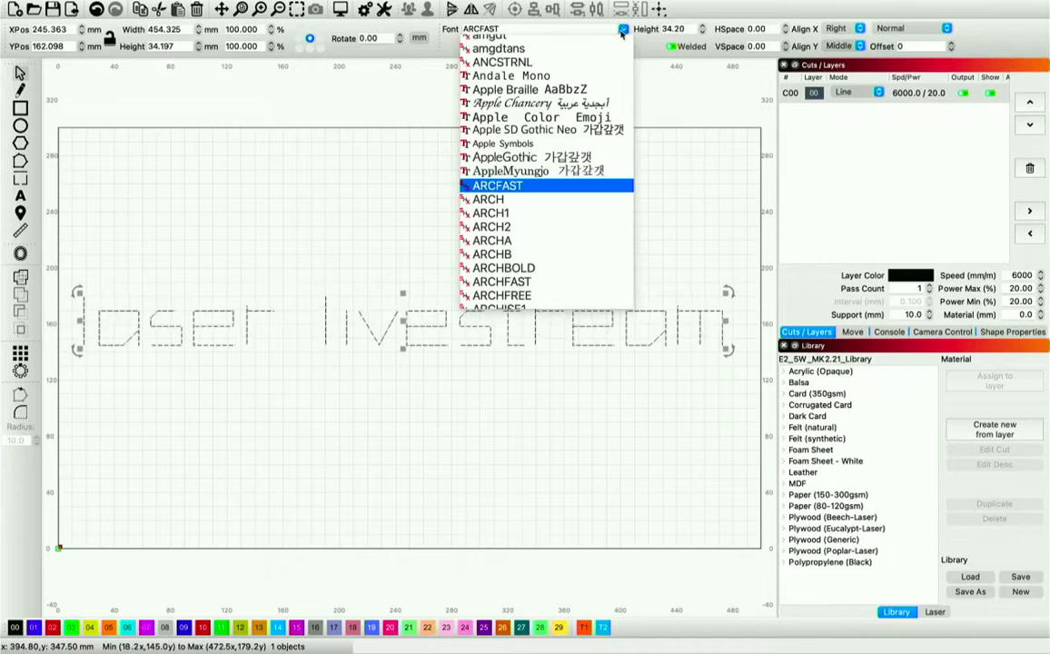
{"action": "left_click", "coordinate": [540, 178]}
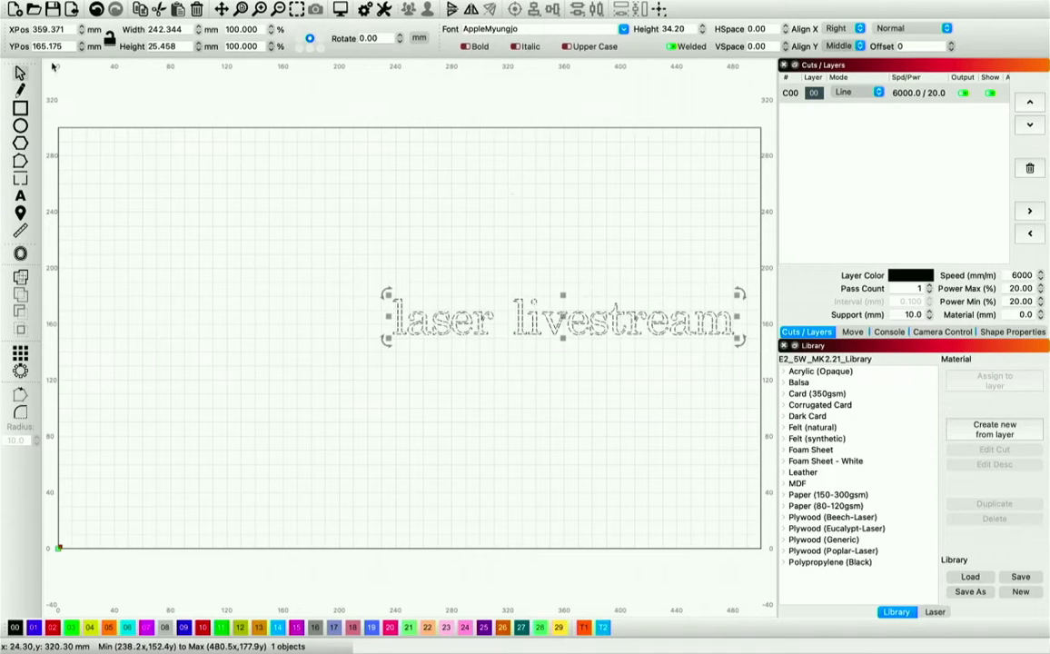
{"action": "left_click", "coordinate": [485, 388]}
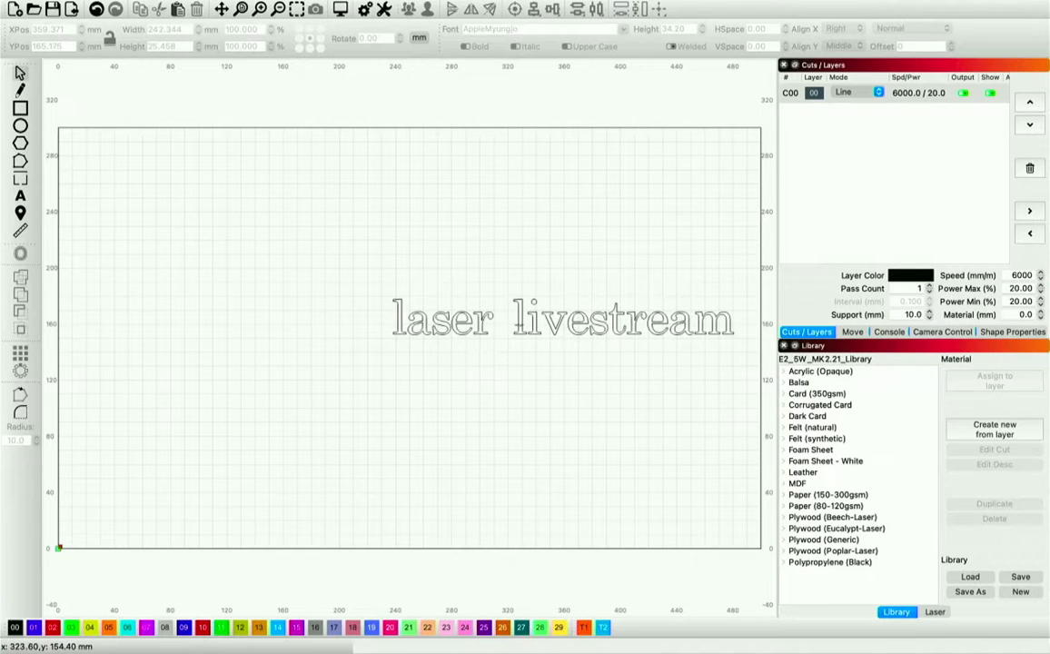
- Change the font of the "laser livestream" text to the single-line SHX font ARCH1 and deselect it
{"action": "left_click", "coordinate": [520, 313]}
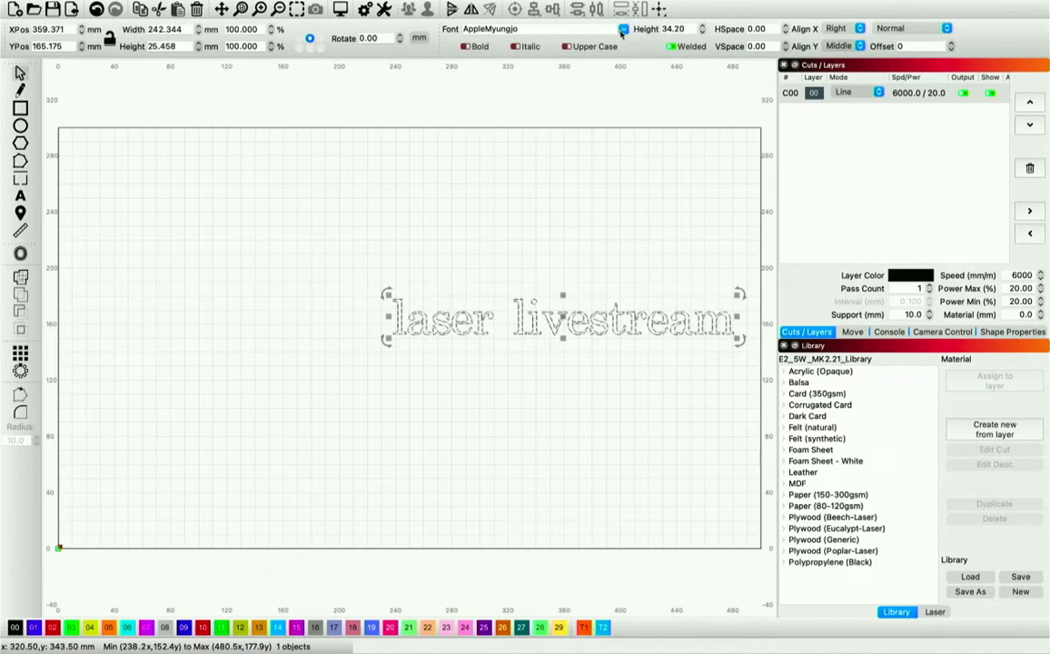
{"action": "left_click", "coordinate": [538, 28]}
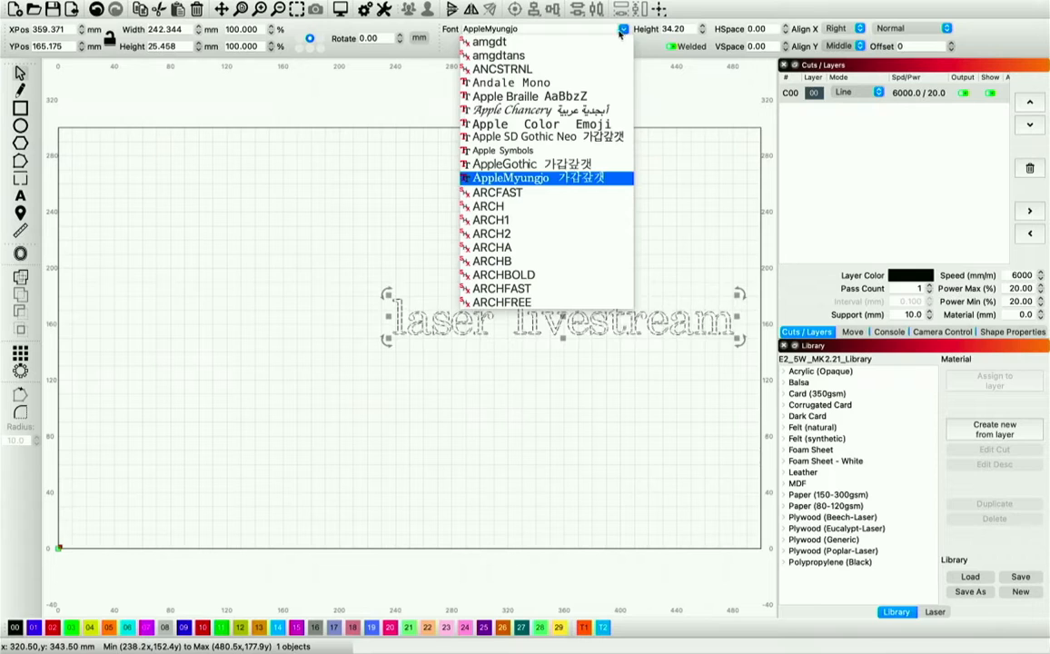
{"action": "left_click", "coordinate": [509, 220]}
{"action": "left_click", "coordinate": [447, 267]}
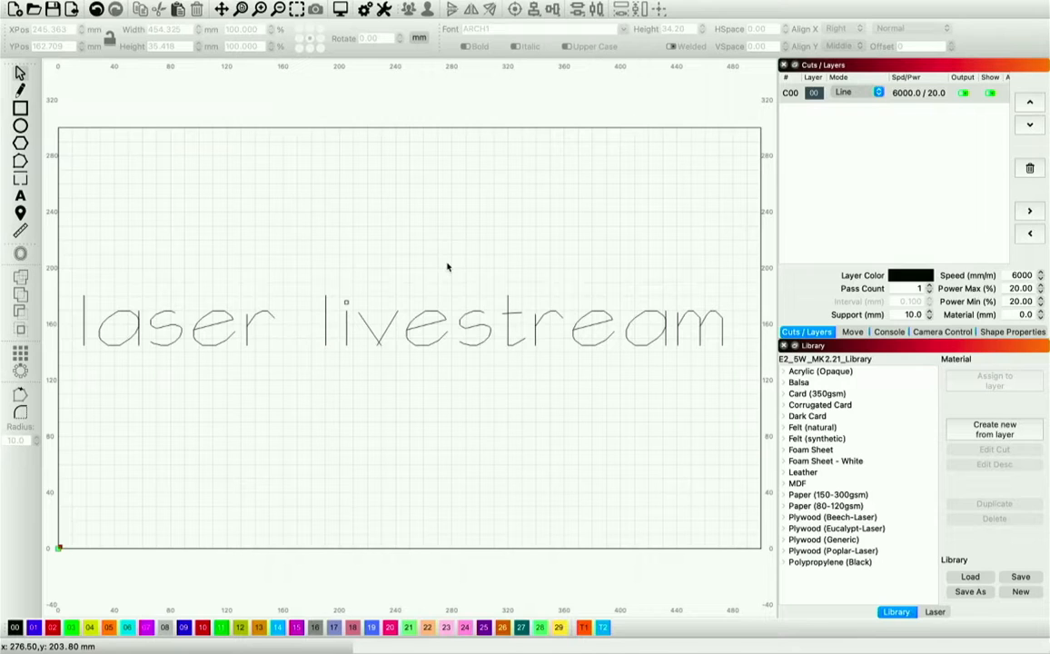
- Scale the ARCH1 text down to about 417 mm wide and move it near the horizontal centre of the work area
{"action": "left_click", "coordinate": [679, 324]}
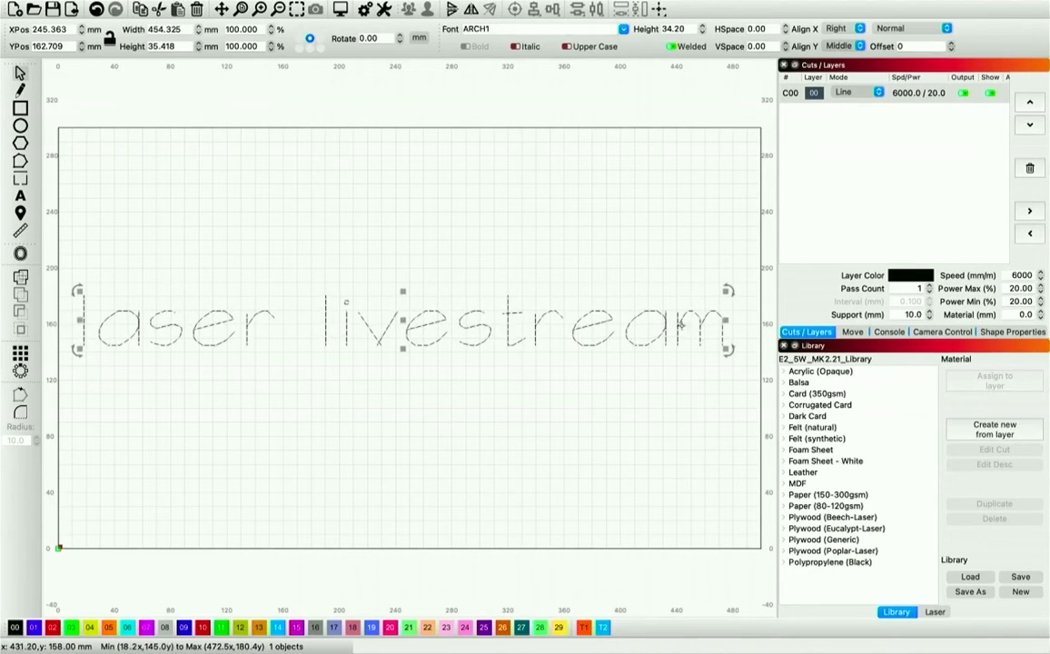
{"action": "left_click_drag", "start_coordinate": [728, 348], "coordinate": [673, 336]}
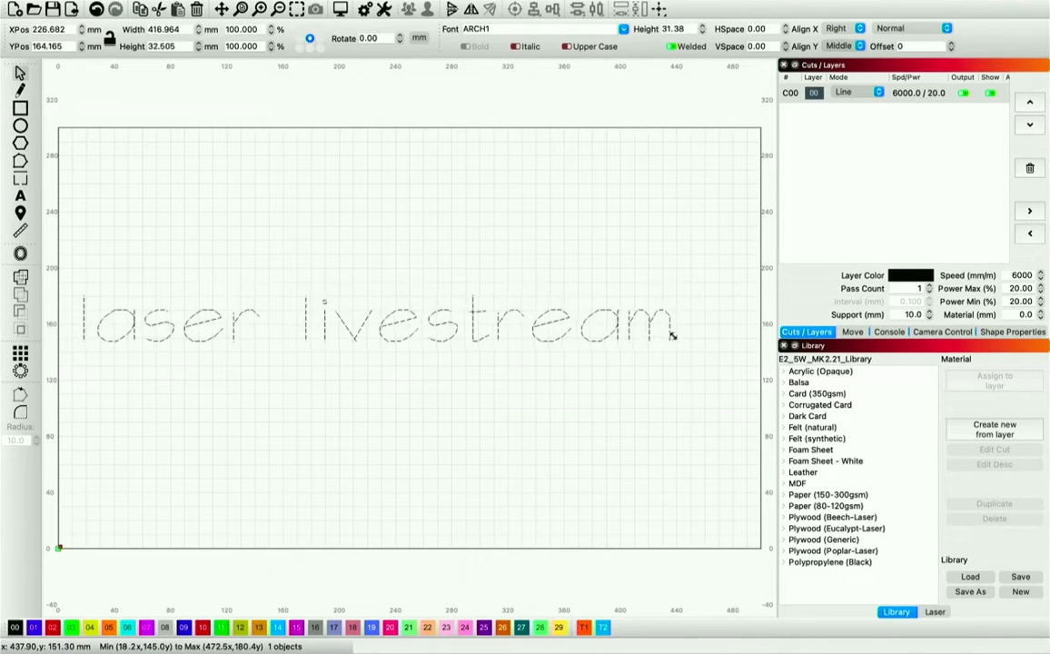
{"action": "left_click_drag", "start_coordinate": [367, 326], "coordinate": [415, 329]}
{"action": "left_click", "coordinate": [399, 472]}
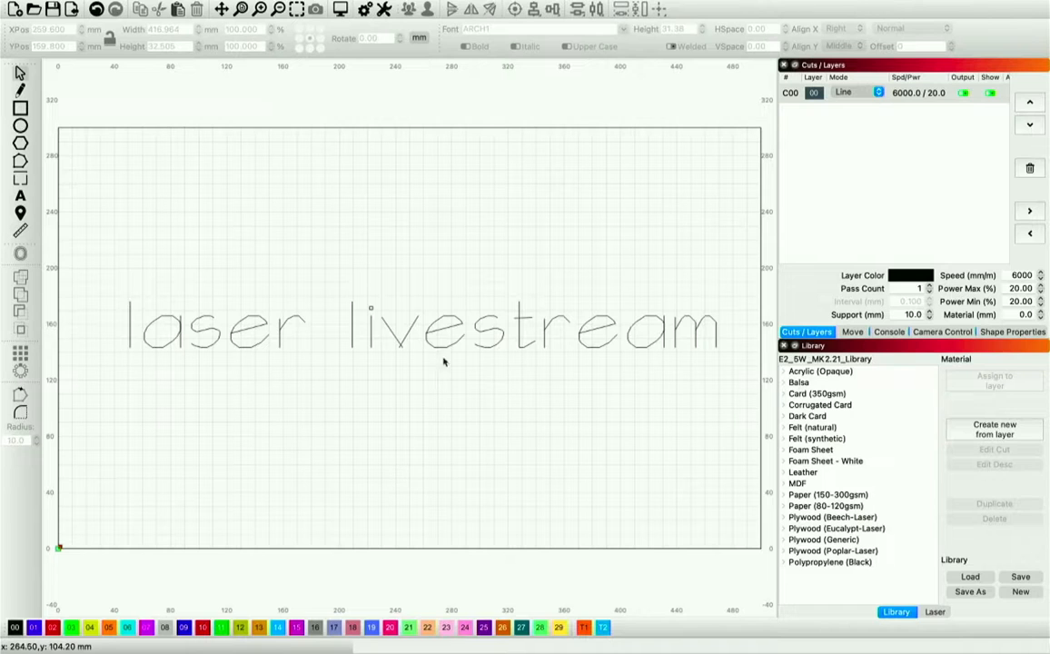
{"action": "left_click", "coordinate": [423, 324]}
{"action": "left_click_drag", "start_coordinate": [423, 325], "coordinate": [413, 325]}
- Preview the laser path of the ARCH1 text, scrub along its timeline, and close the preview
{"action": "key", "text": "alt+p"}
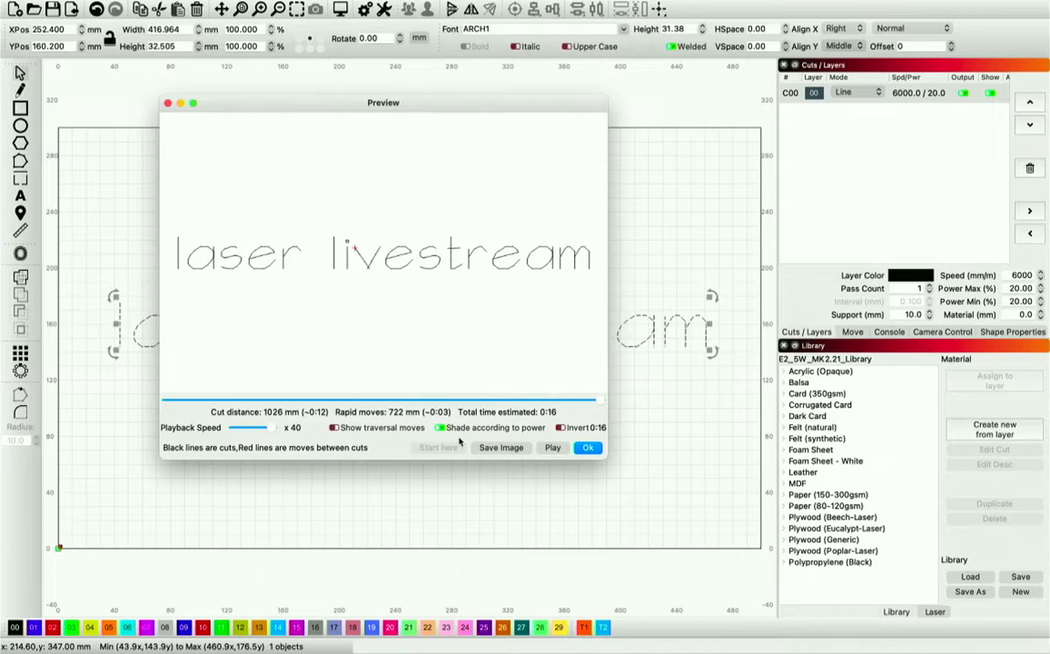
{"action": "left_click_drag", "start_coordinate": [596, 400], "coordinate": [632, 389]}
{"action": "left_click", "coordinate": [591, 447]}
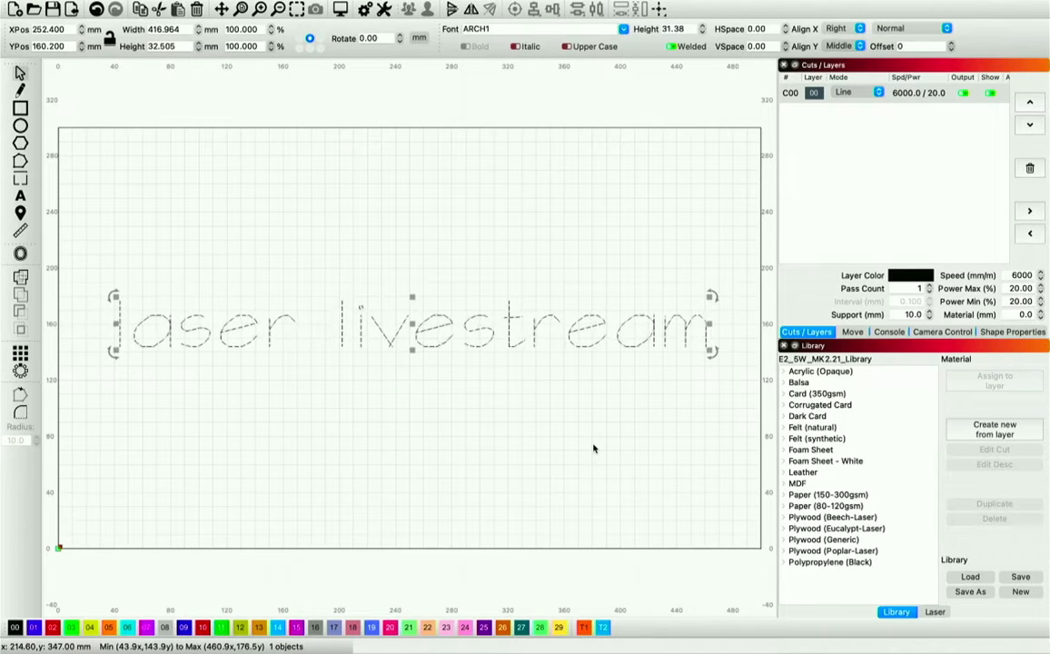
- Change the font of the "laser livestream" text to the SHX font BHS-O and deselect it
{"action": "left_click", "coordinate": [581, 28]}
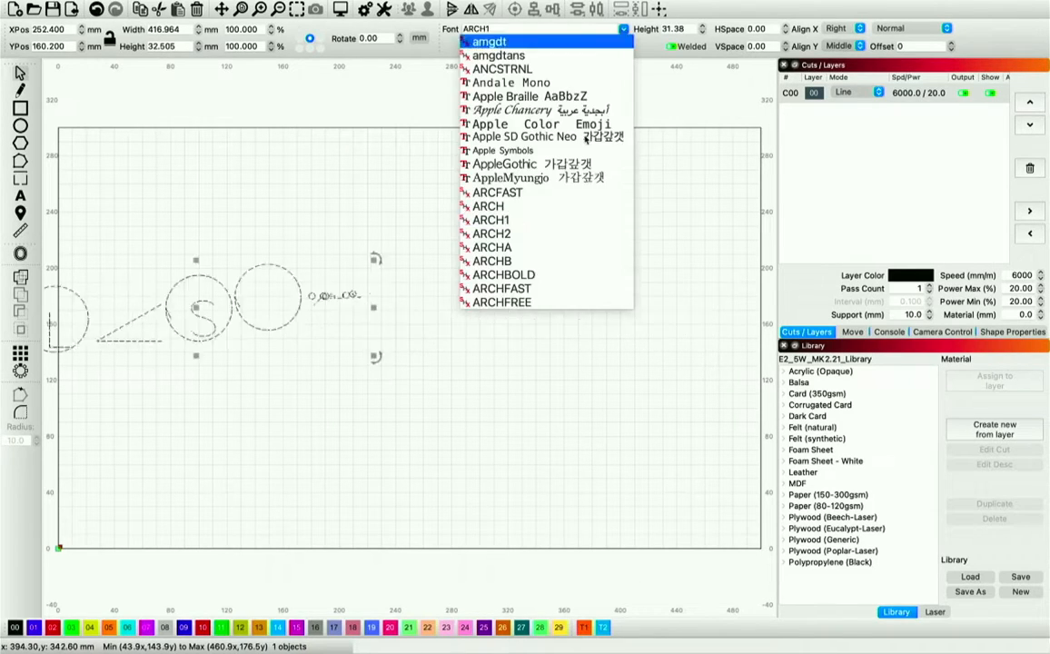
{"action": "scroll", "coordinate": [574, 212], "scroll_direction": "down", "scroll_amount": 10}
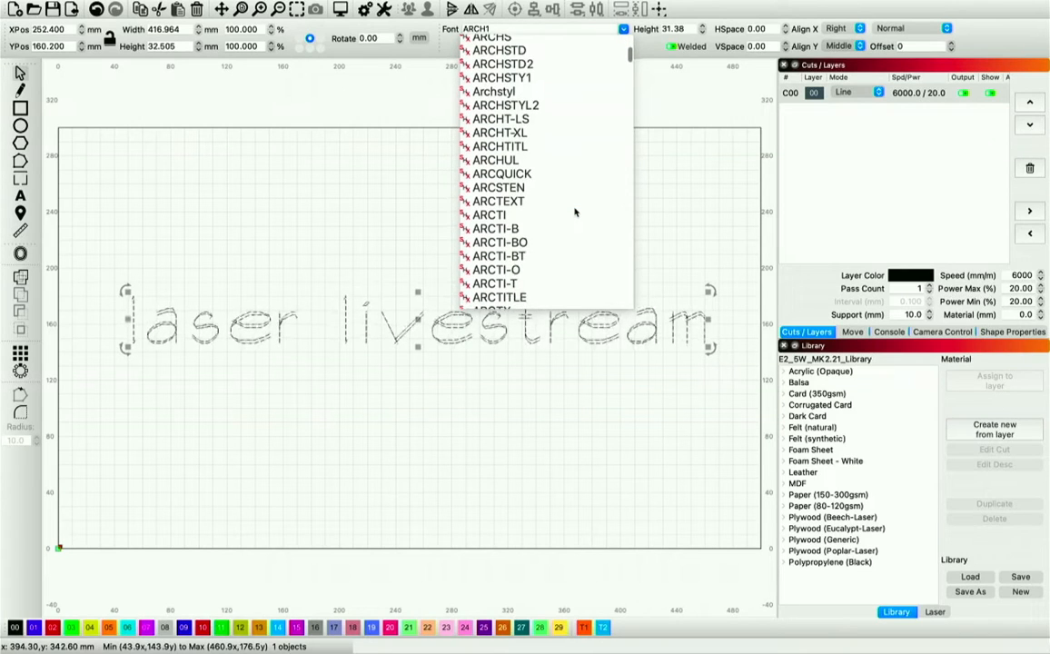
{"action": "scroll", "coordinate": [574, 212], "scroll_direction": "down", "scroll_amount": 15}
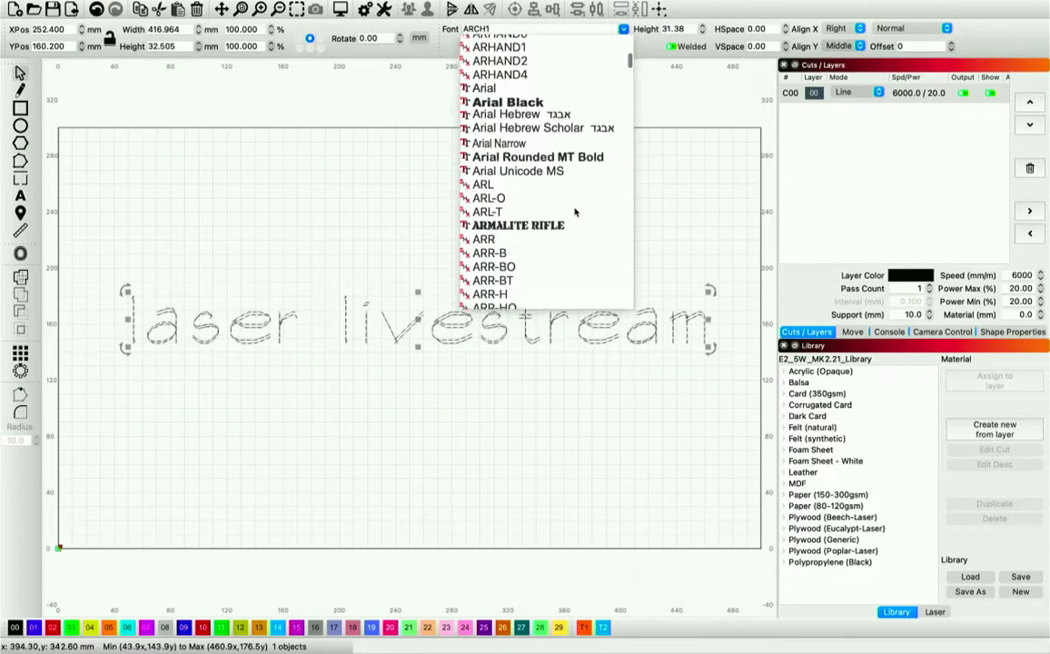
{"action": "scroll", "coordinate": [574, 211], "scroll_direction": "down", "scroll_amount": 1}
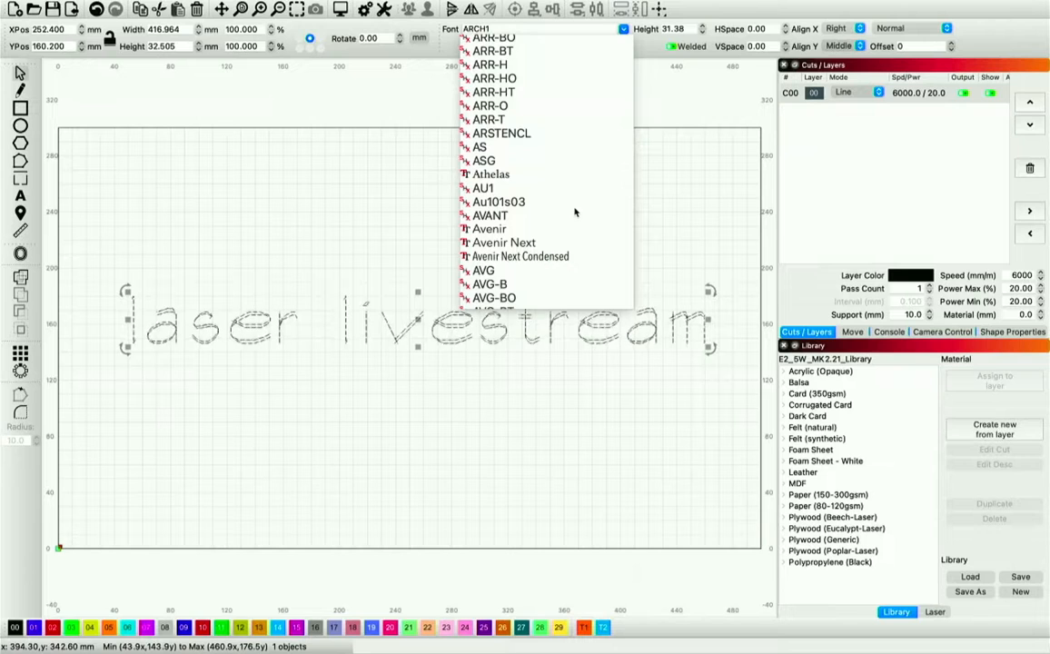
{"action": "scroll", "coordinate": [574, 212], "scroll_direction": "down", "scroll_amount": 12}
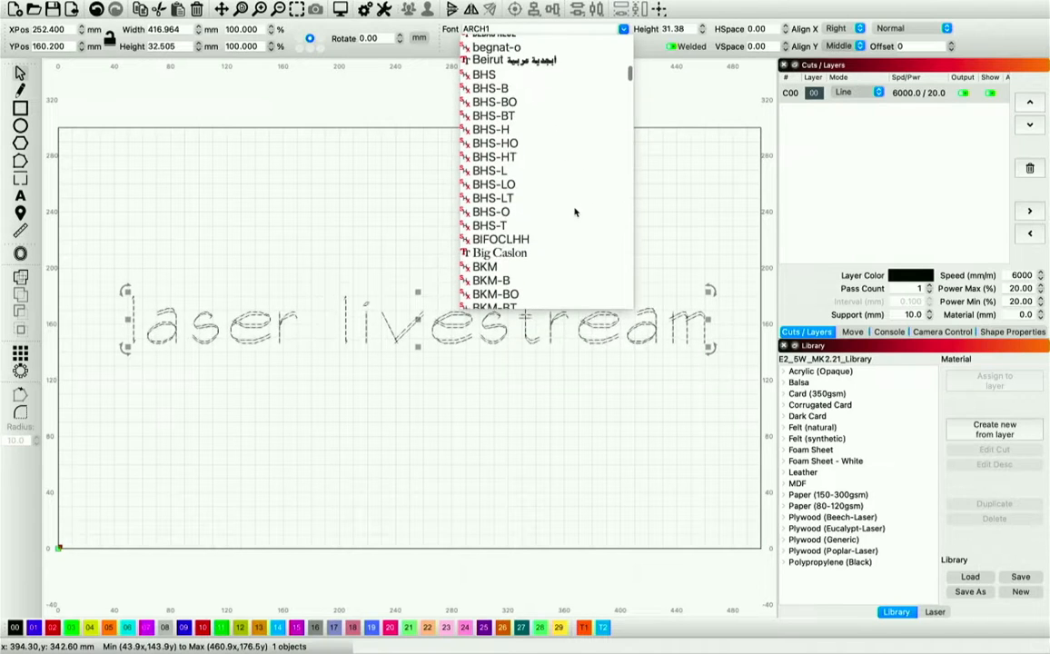
{"action": "left_click", "coordinate": [517, 212]}
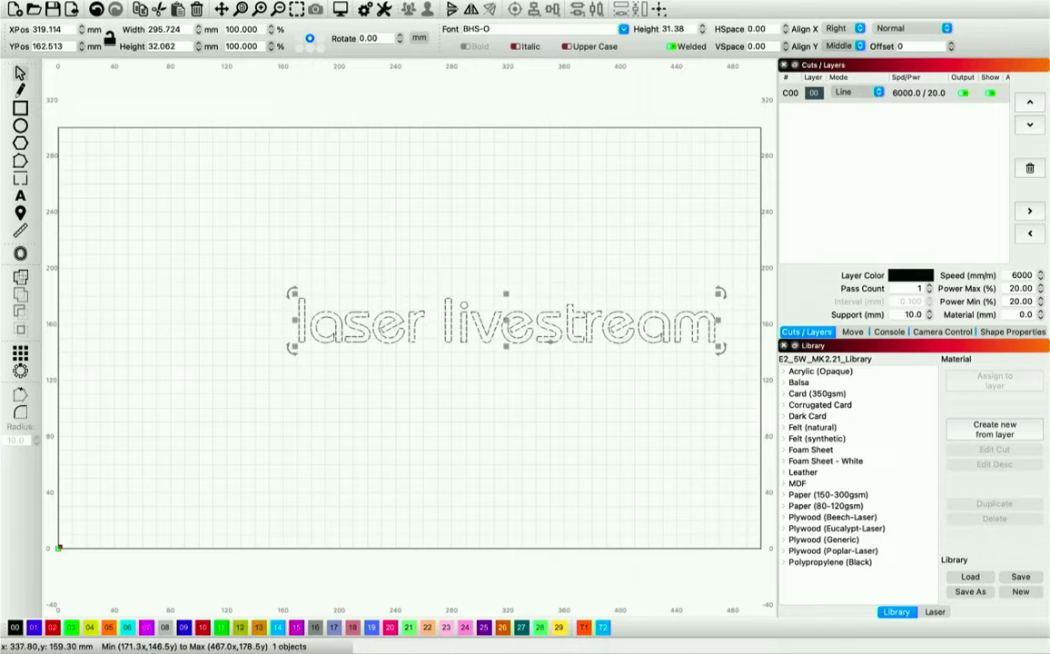
{"action": "left_click", "coordinate": [534, 401]}
- Move the BHS-O text to about X 272, Y 164.2 mm in the work area and deselect it
{"action": "left_click", "coordinate": [508, 325]}
{"action": "left_click_drag", "start_coordinate": [509, 323], "coordinate": [443, 320]}
{"action": "left_click", "coordinate": [452, 433]}
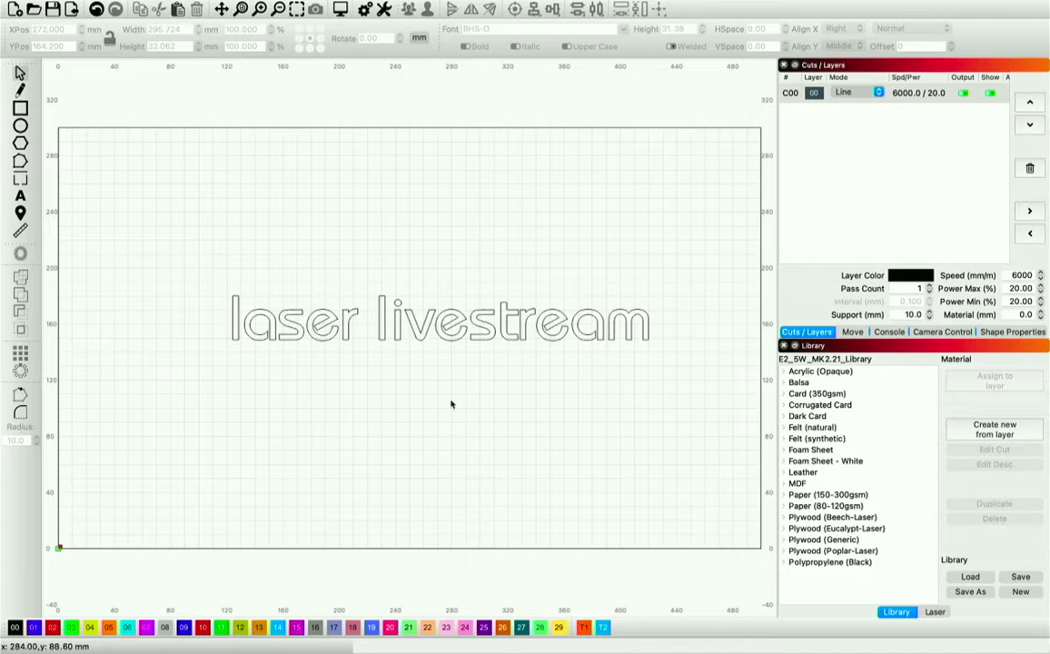
- Browse the available outline and SHX fonts for the selected text, keeping BHS-O
{"action": "left_click", "coordinate": [422, 337]}
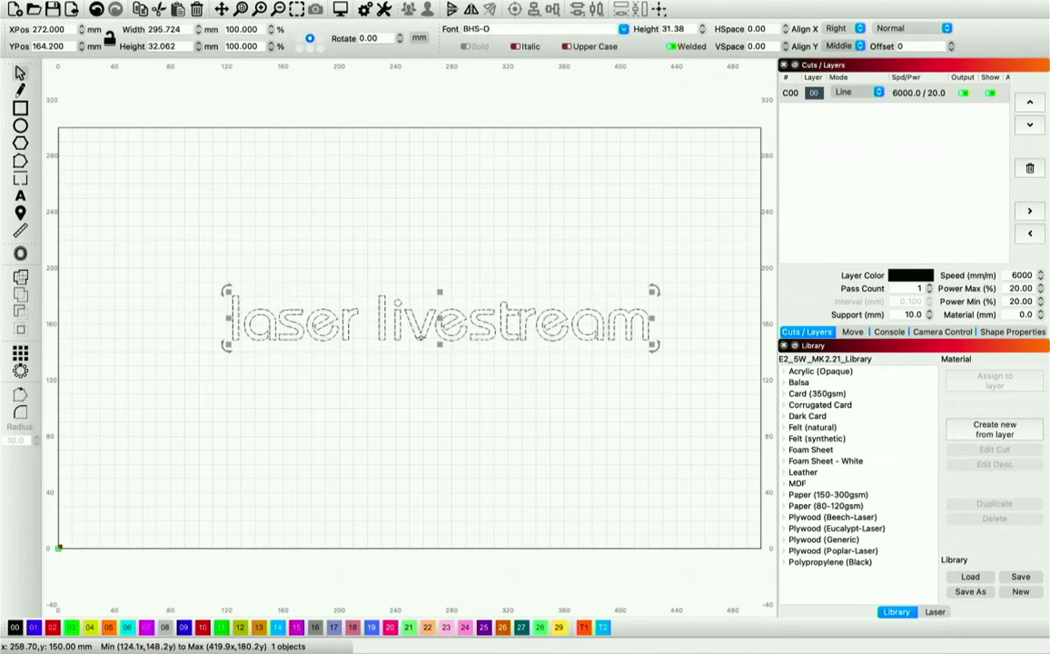
{"action": "left_click", "coordinate": [624, 30]}
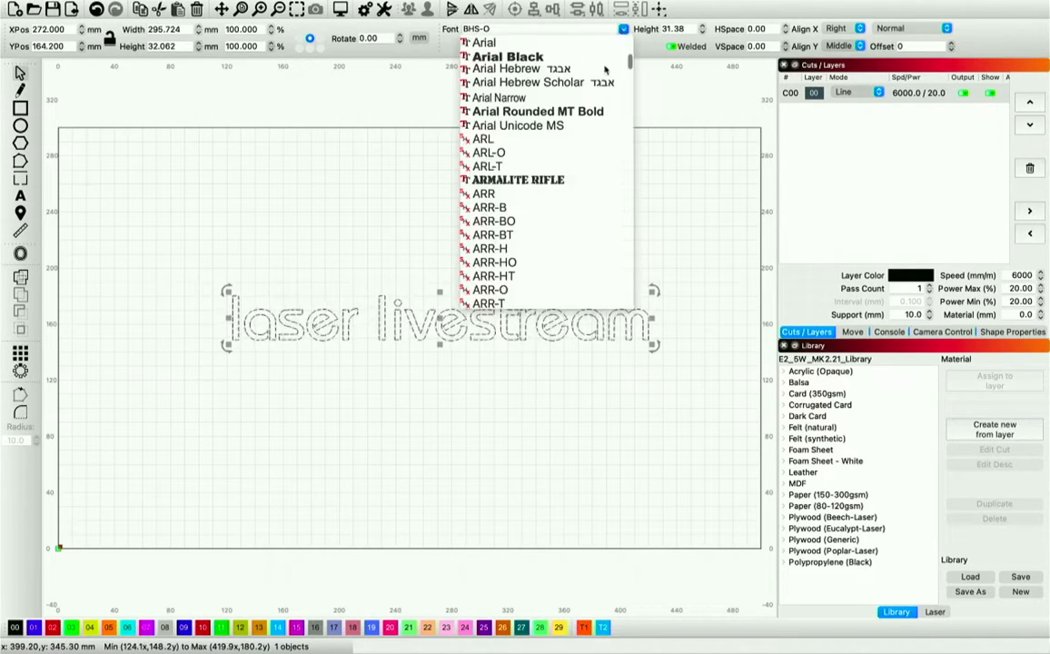
{"action": "scroll", "coordinate": [552, 192], "scroll_direction": "down", "scroll_amount": 5}
{"action": "scroll", "coordinate": [552, 191], "scroll_direction": "down", "scroll_amount": 15}
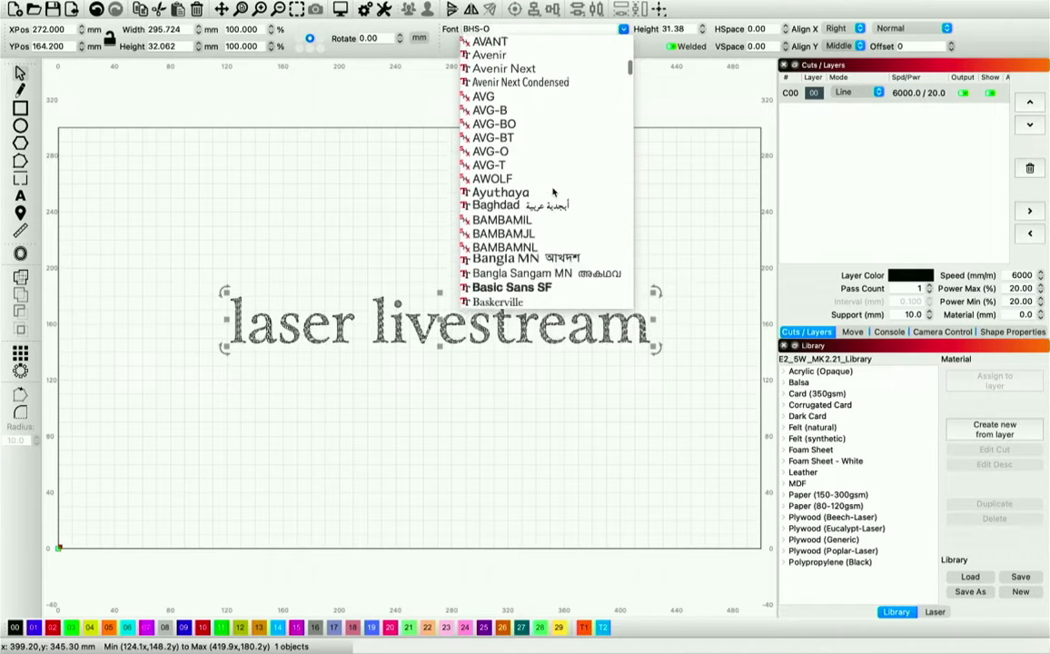
{"action": "left_click", "coordinate": [553, 190]}
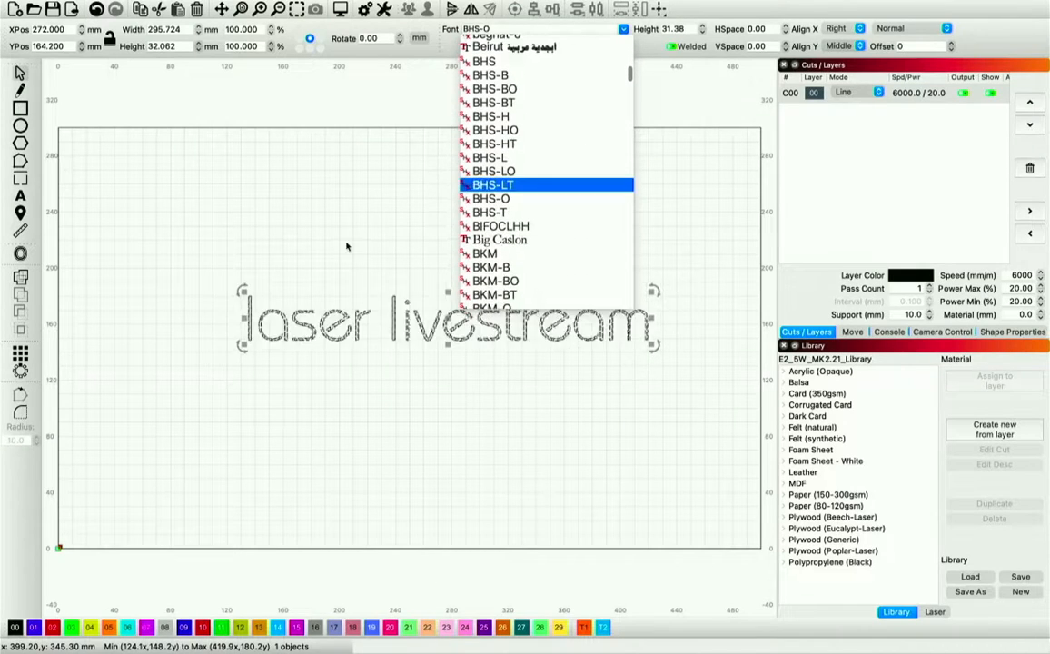
- Set the SHX font path to the Pictures folder in the file settings and confirm the settings
{"action": "left_click", "coordinate": [66, 11]}
{"action": "left_click", "coordinate": [68, 28]}
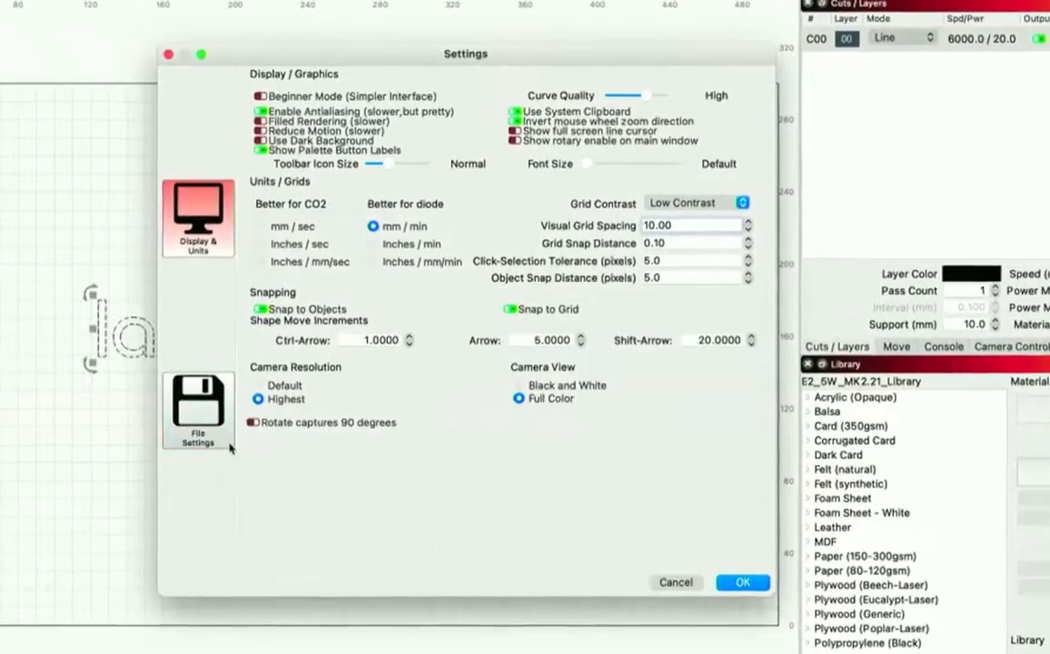
{"action": "left_click", "coordinate": [291, 386]}
{"action": "left_click", "coordinate": [344, 181]}
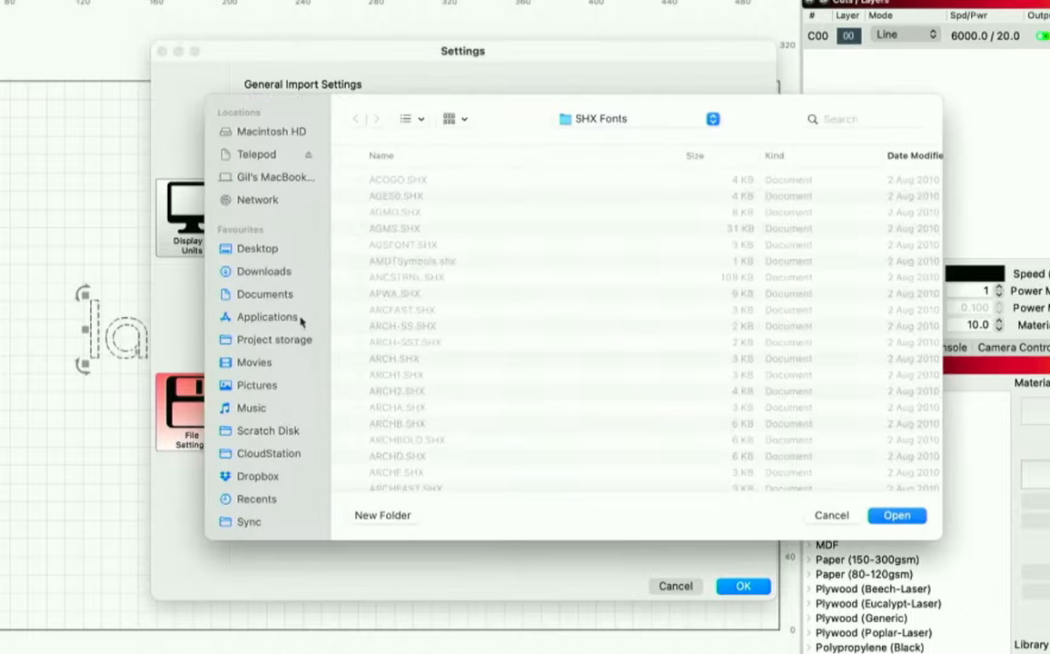
{"action": "left_click", "coordinate": [272, 386]}
{"action": "left_click", "coordinate": [908, 518]}
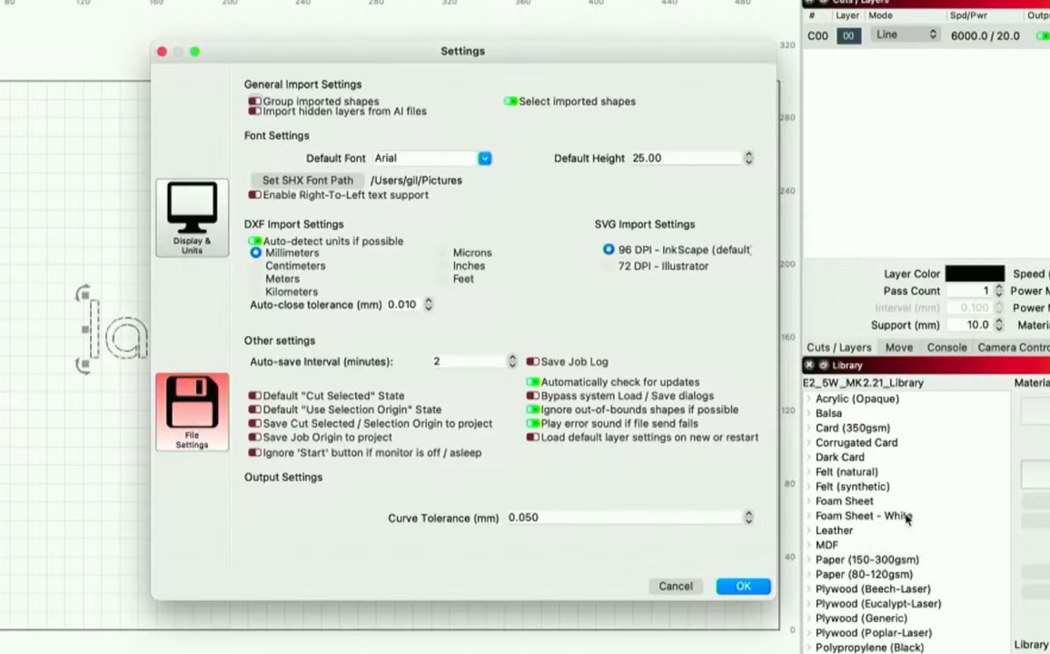
{"action": "left_click", "coordinate": [759, 591]}
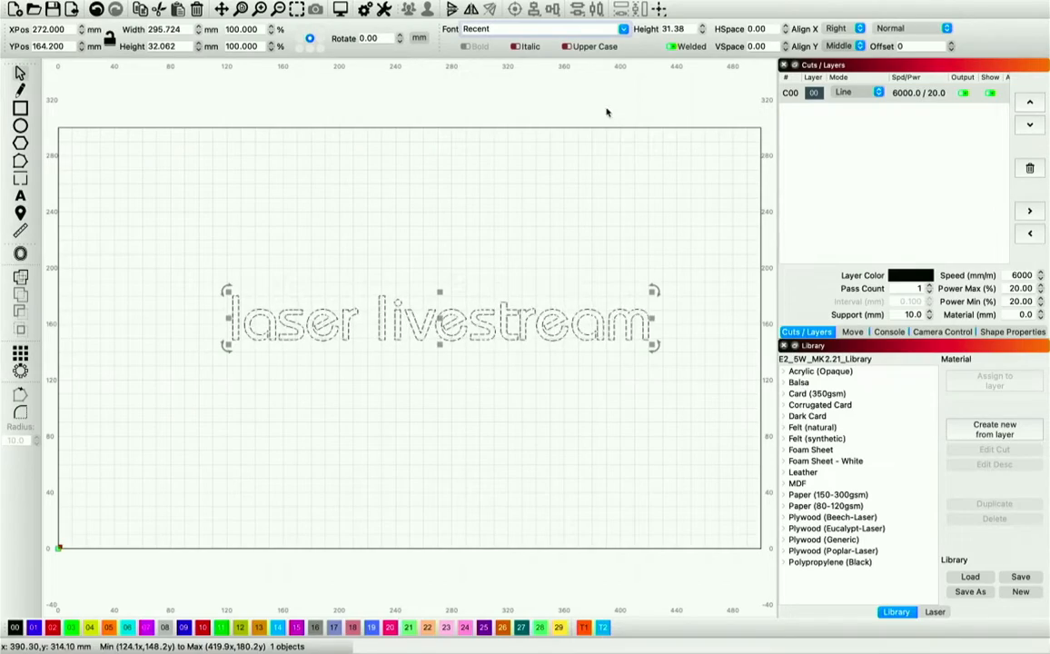
- Browse the fonts offered for the text, change its font to American Typewriter, and deselect it
{"action": "left_click", "coordinate": [623, 28]}
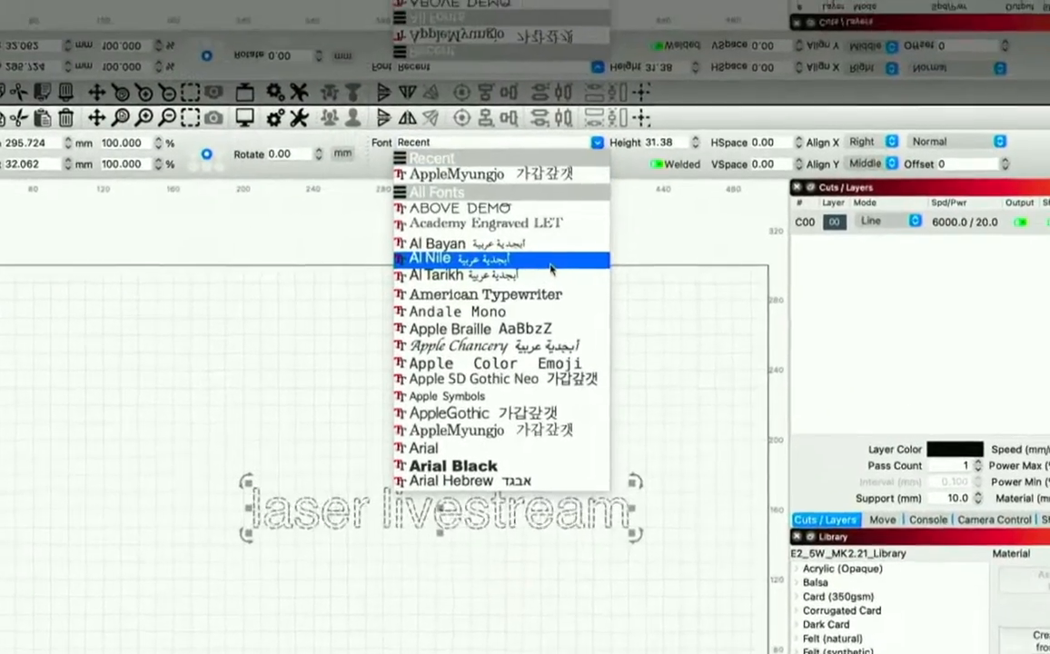
{"action": "scroll", "coordinate": [585, 139], "scroll_direction": "down", "scroll_amount": 5}
{"action": "scroll", "coordinate": [543, 303], "scroll_direction": "down", "scroll_amount": 7}
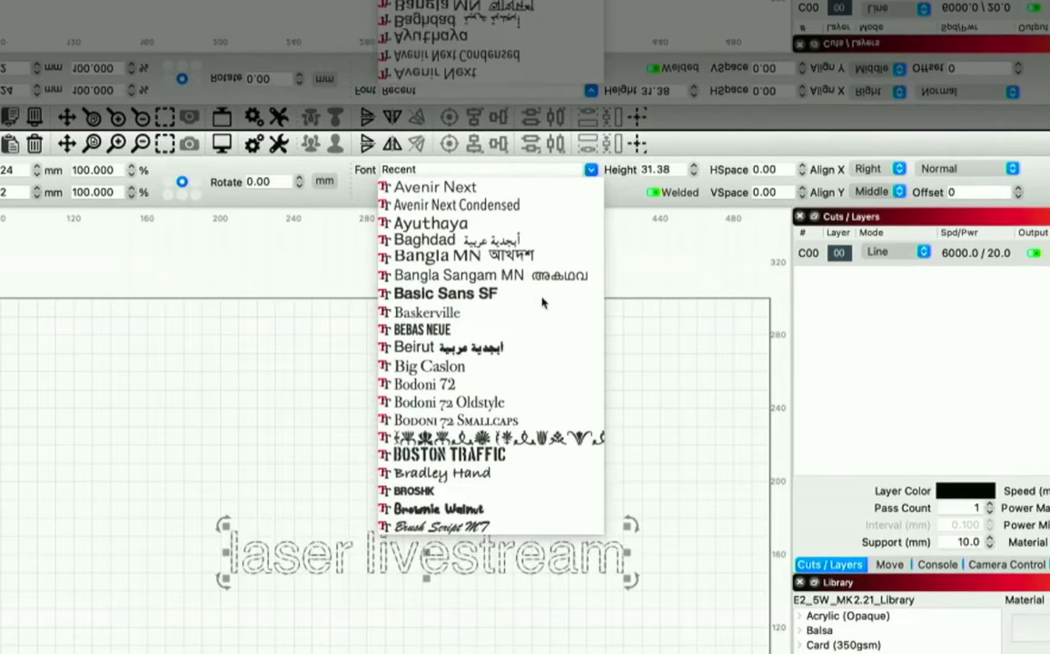
{"action": "scroll", "coordinate": [542, 302], "scroll_direction": "down", "scroll_amount": 10}
{"action": "scroll", "coordinate": [542, 302], "scroll_direction": "down", "scroll_amount": 10}
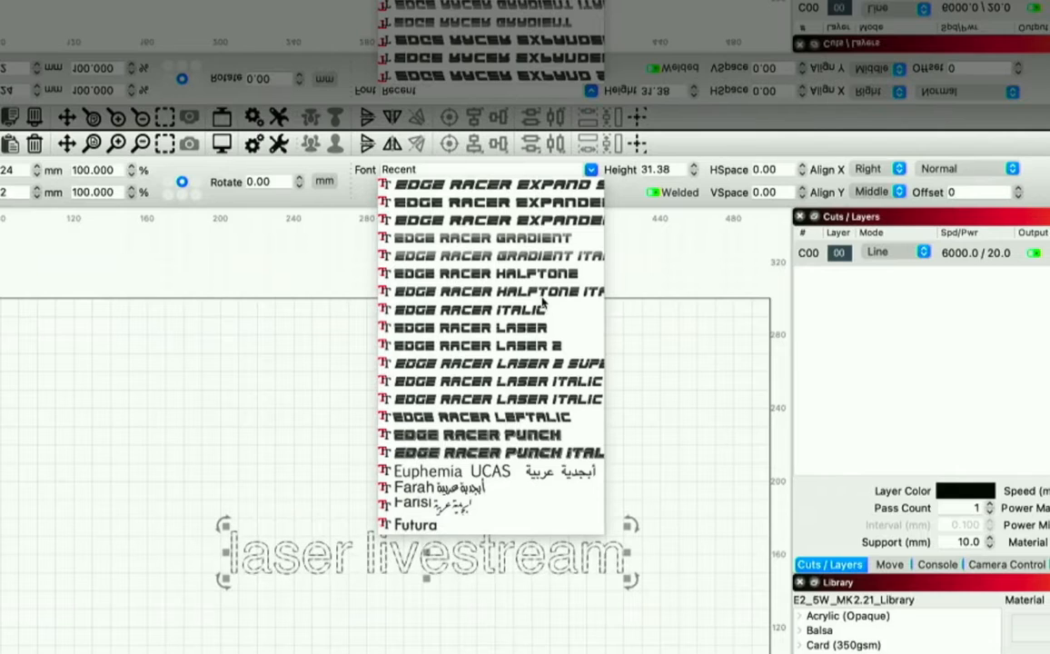
{"action": "scroll", "coordinate": [542, 303], "scroll_direction": "down", "scroll_amount": 10}
{"action": "scroll", "coordinate": [542, 302], "scroll_direction": "down", "scroll_amount": 5}
{"action": "scroll", "coordinate": [543, 303], "scroll_direction": "up", "scroll_amount": 20}
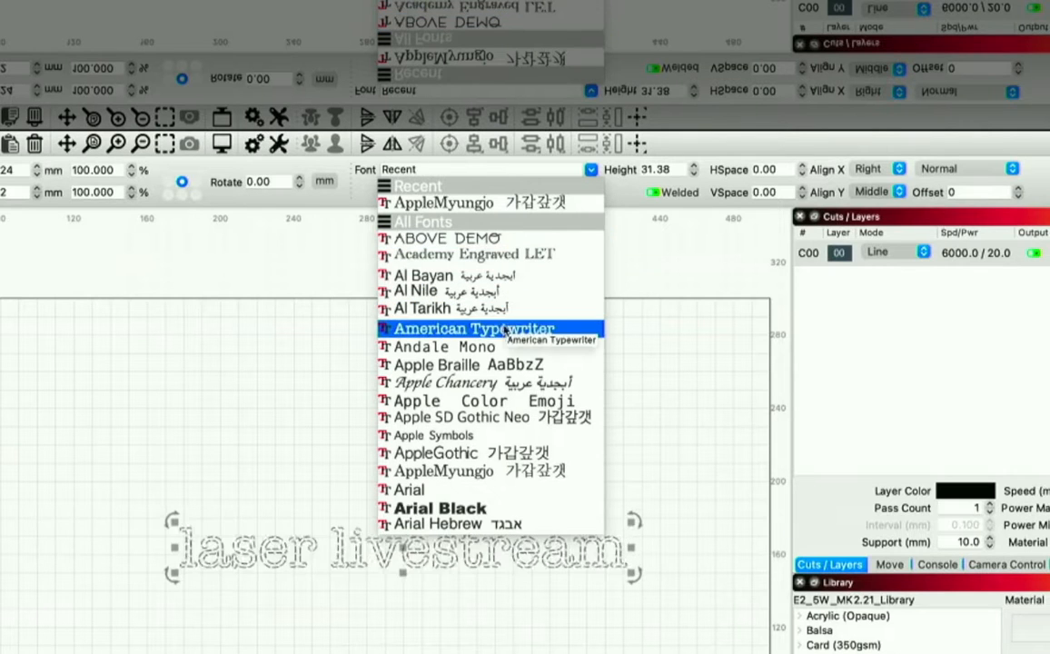
{"action": "left_click", "coordinate": [454, 329]}
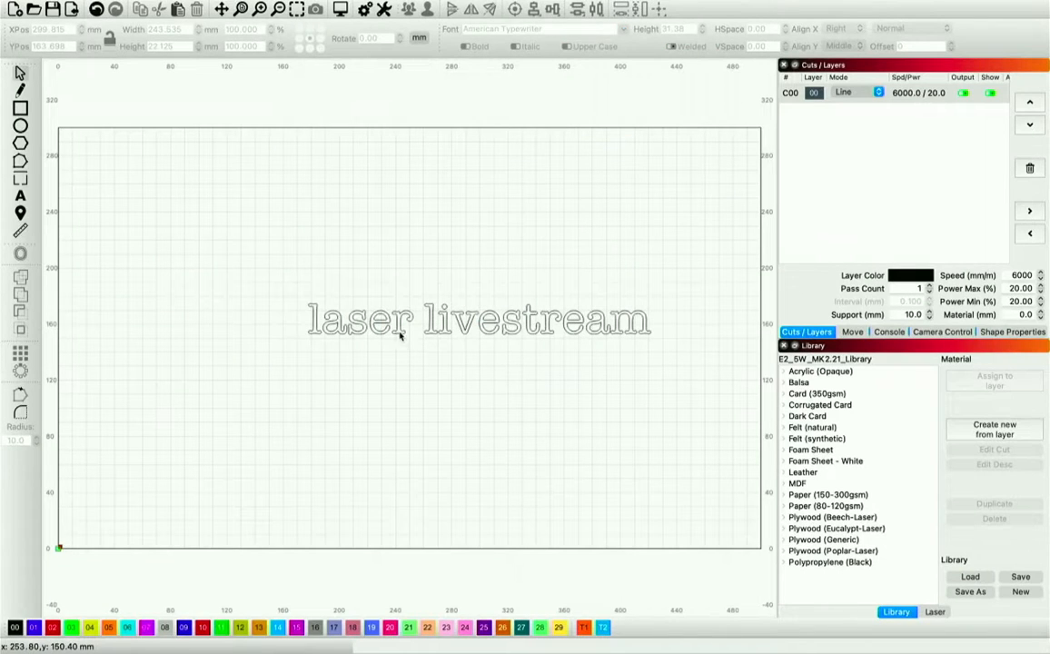
- Scale the American Typewriter text to about 361 mm wide and move it near the upper edge of the work area
{"action": "left_click", "coordinate": [399, 333]}
{"action": "left_click_drag", "start_coordinate": [303, 339], "coordinate": [344, 351]}
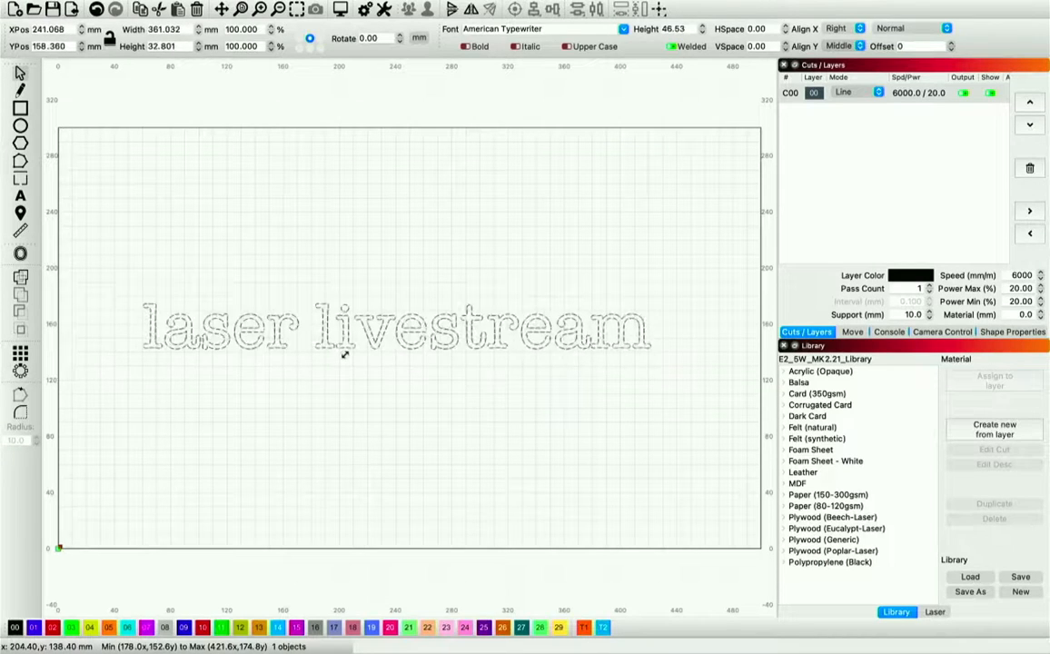
{"action": "left_click_drag", "start_coordinate": [413, 311], "coordinate": [421, 338]}
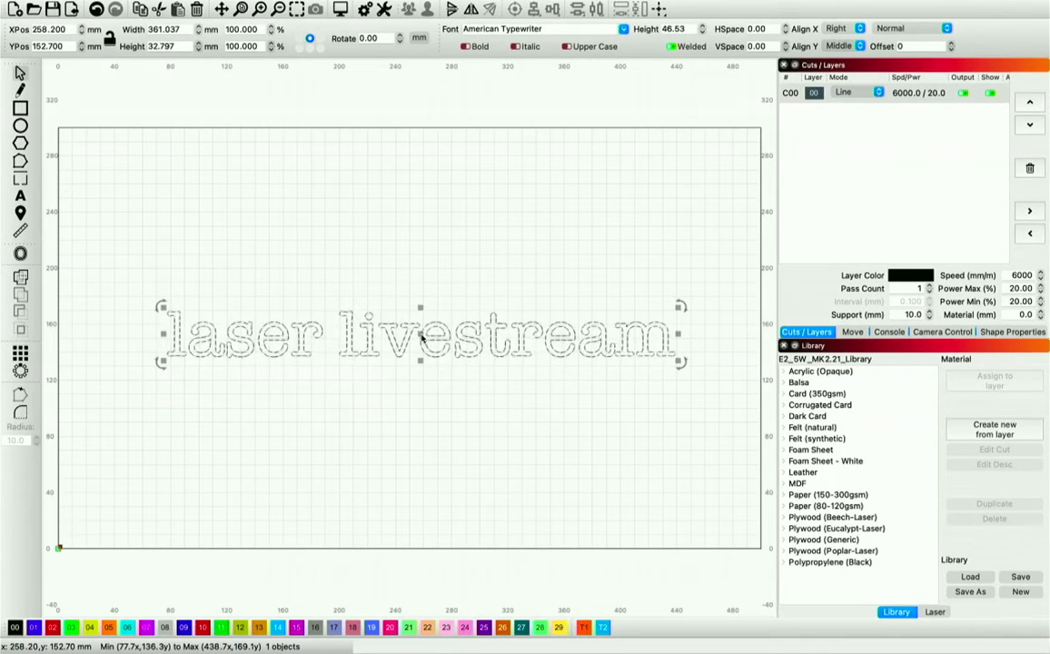
{"action": "left_click_drag", "start_coordinate": [421, 336], "coordinate": [422, 188]}
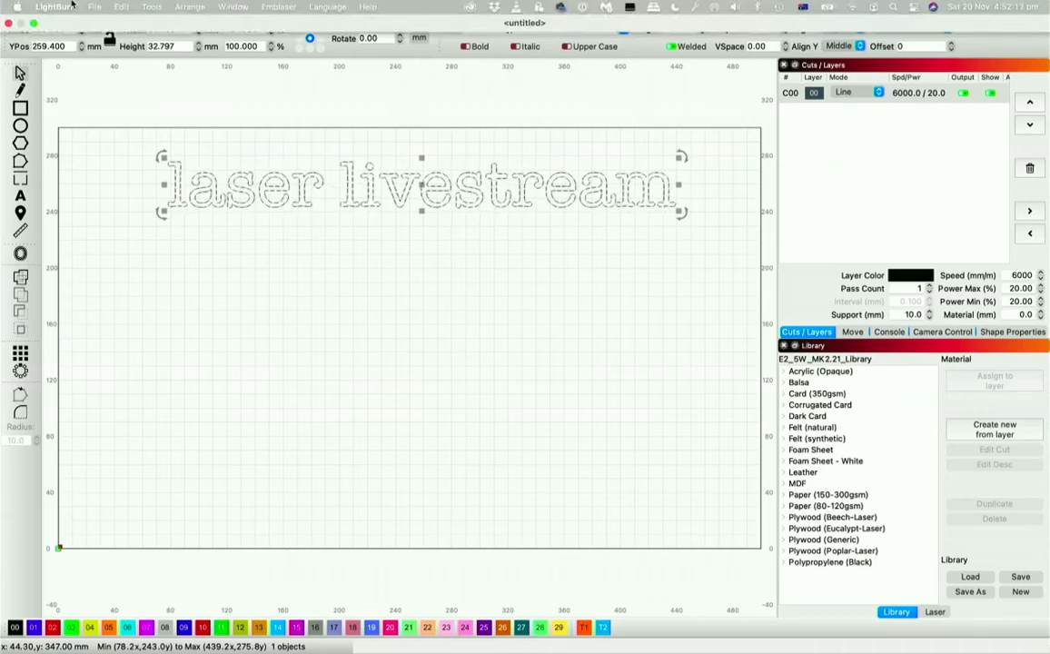
- Review the SHX font path in the file settings and leave the settings without saving
{"action": "left_click", "coordinate": [64, 8]}
{"action": "left_click", "coordinate": [68, 24]}
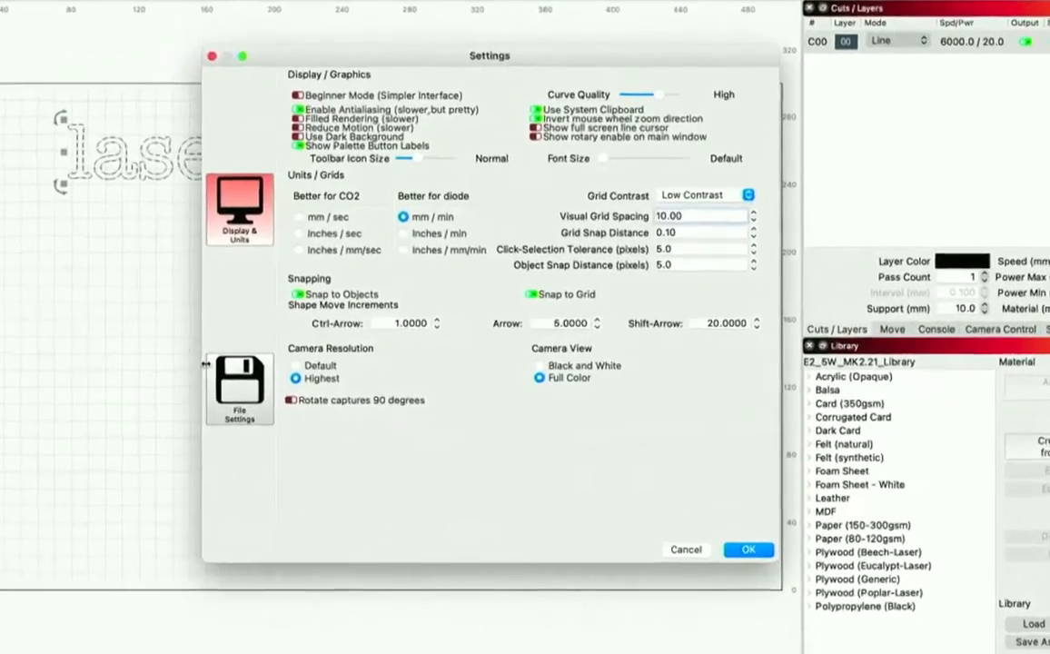
{"action": "left_click", "coordinate": [306, 386]}
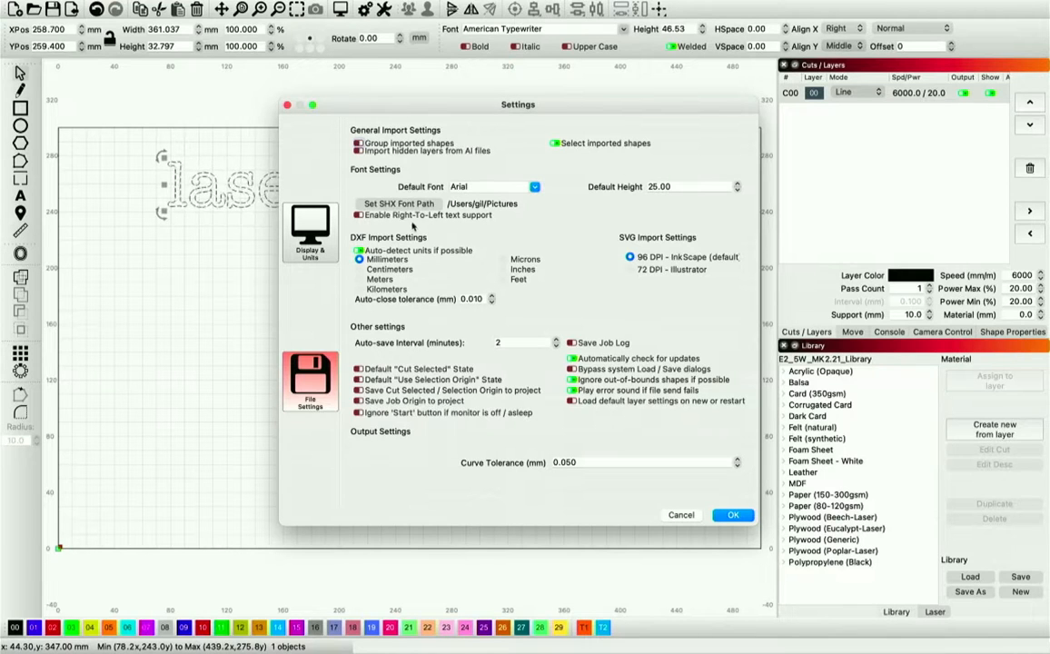
{"action": "left_click", "coordinate": [681, 515]}
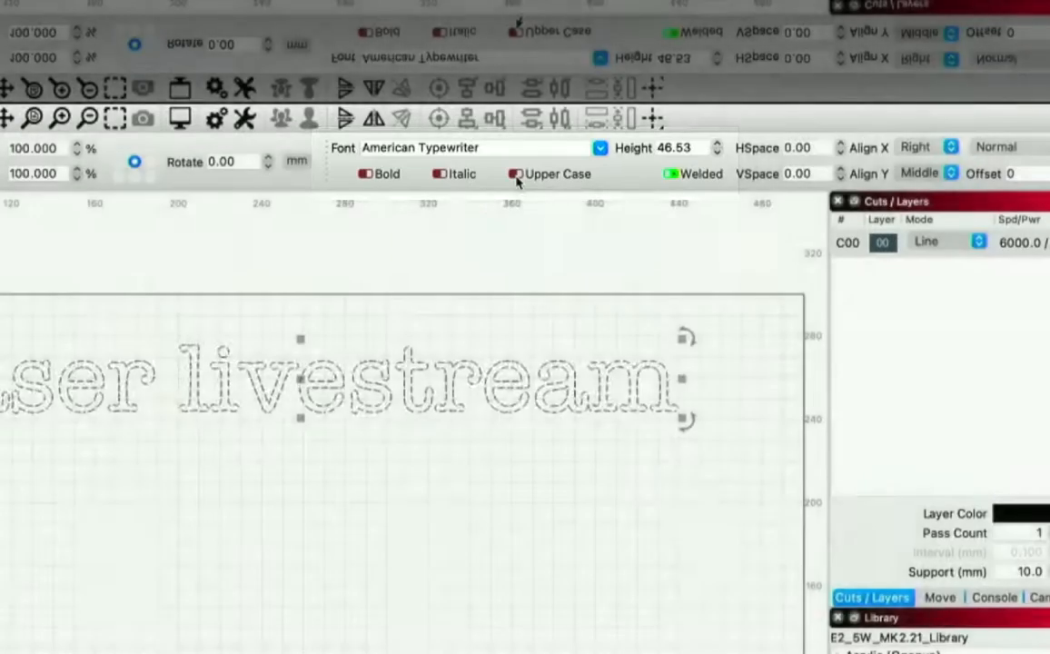
- Turn on Upper Case for the American Typewriter text
{"action": "left_click", "coordinate": [514, 173]}
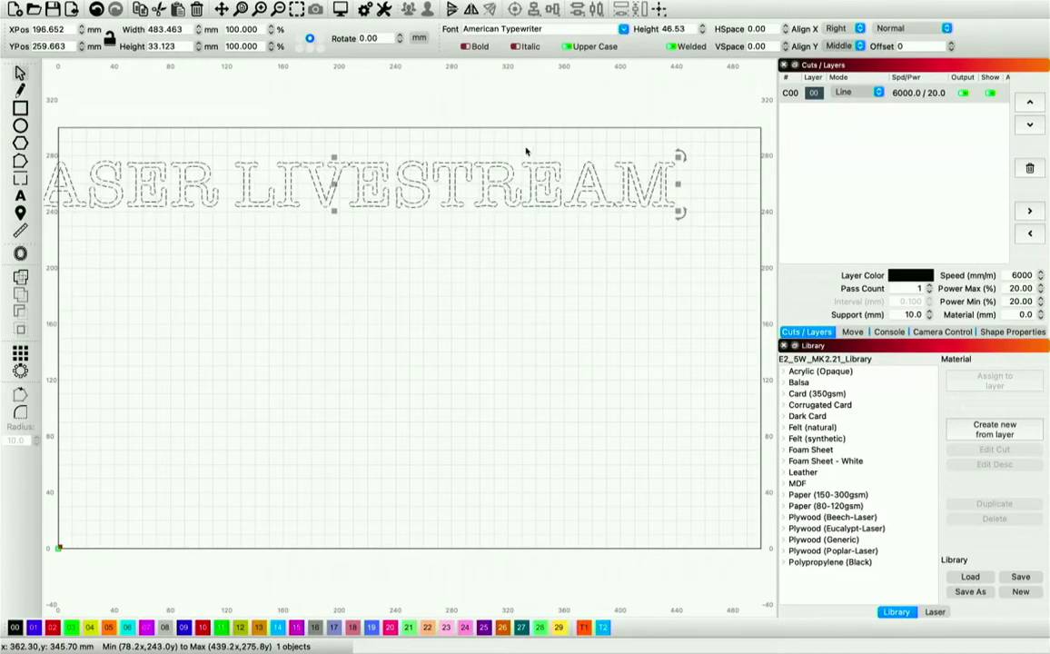
- Shift the "laser livestream" text horizontally back into the work area and turn off Upper Case
{"action": "left_click_drag", "start_coordinate": [335, 183], "coordinate": [410, 198]}
{"action": "left_click", "coordinate": [568, 47]}
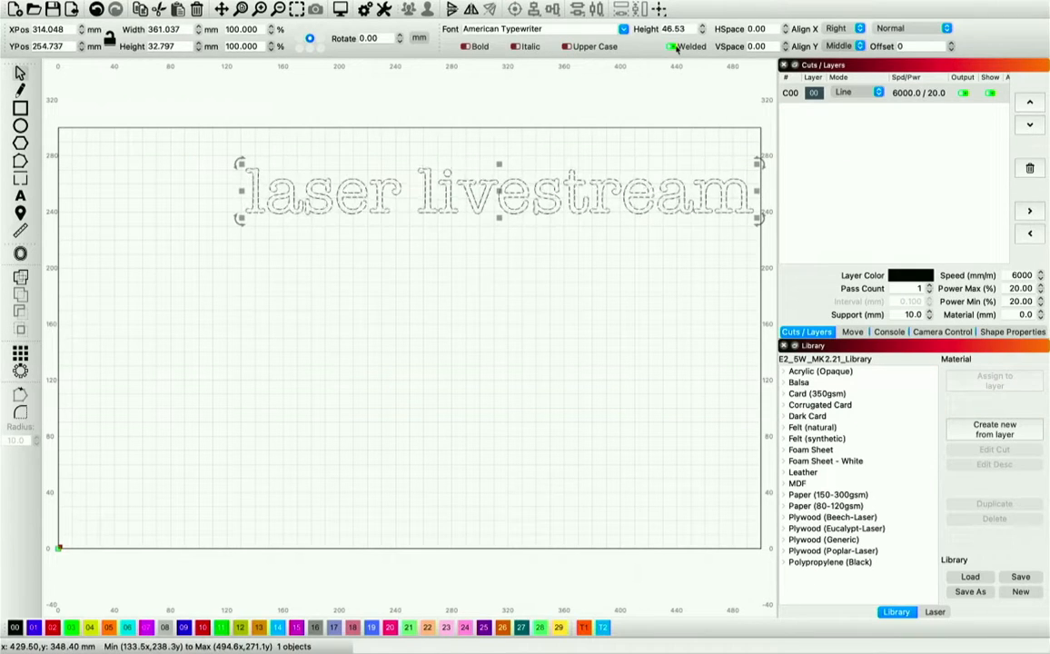
{"action": "left_click", "coordinate": [672, 48]}
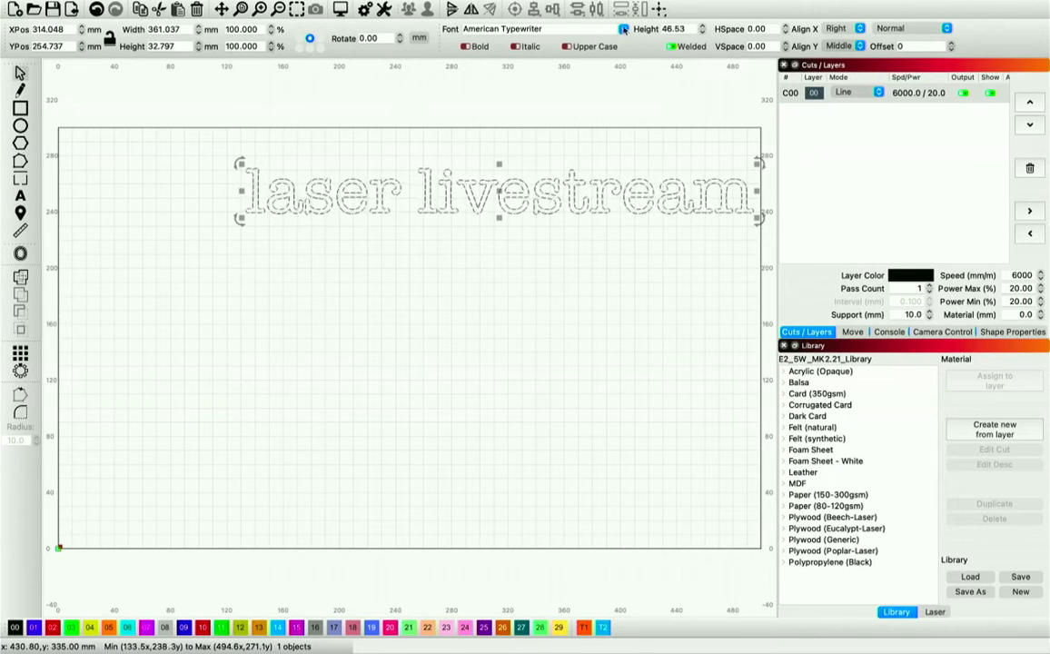
- Enable Right-To-Left text support in the file settings, save the settings, and select the "laser livestream" text
{"action": "left_click", "coordinate": [90, 7]}
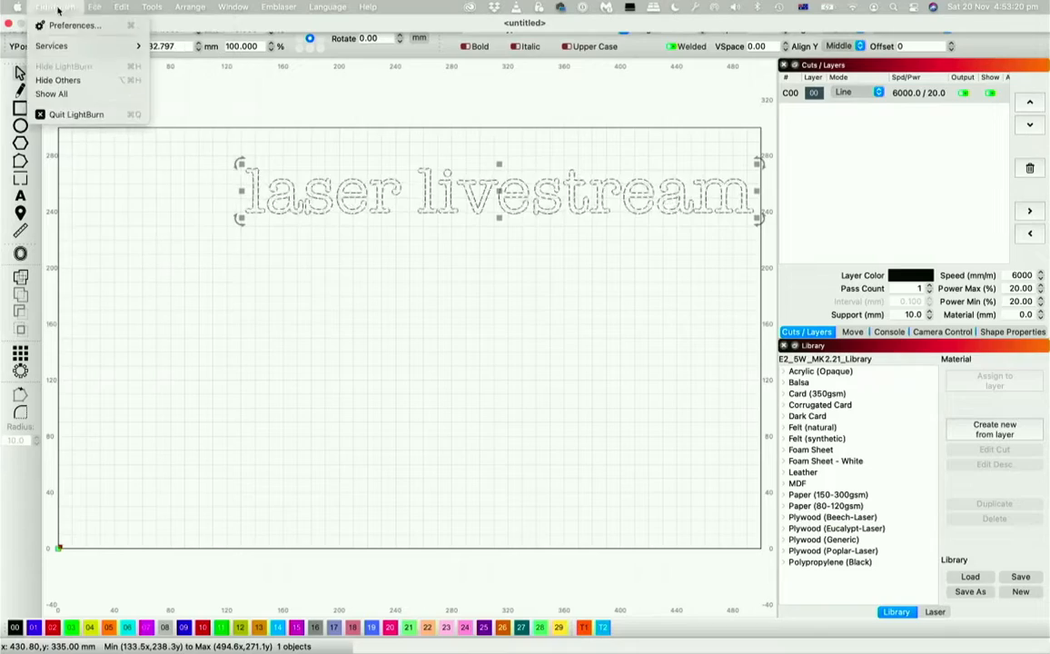
{"action": "left_click", "coordinate": [63, 23]}
{"action": "left_click", "coordinate": [300, 442]}
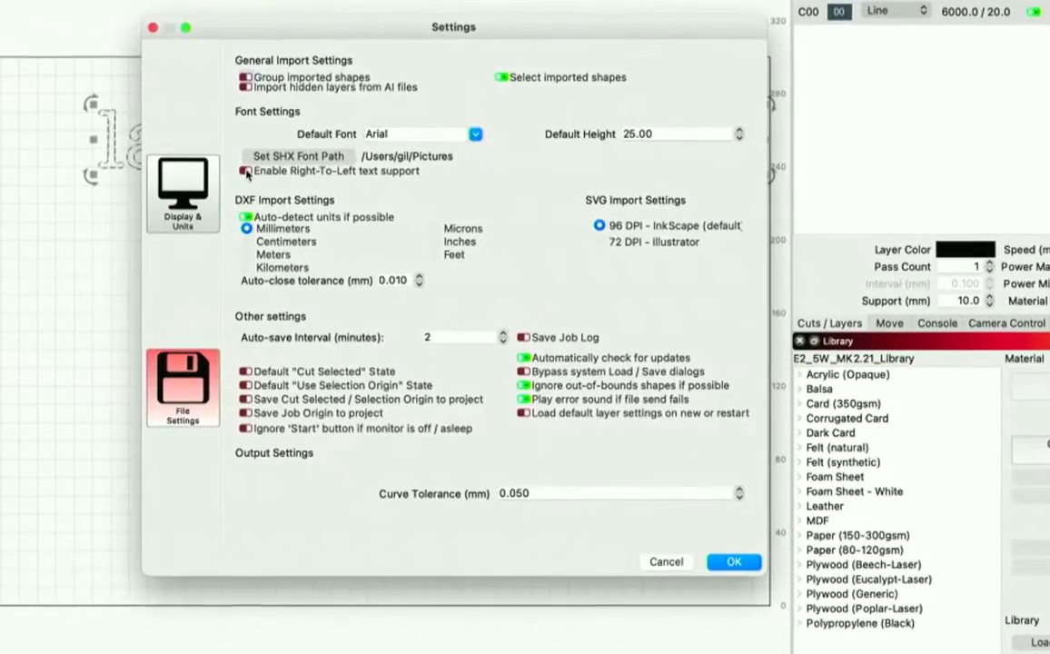
{"action": "left_click", "coordinate": [247, 172]}
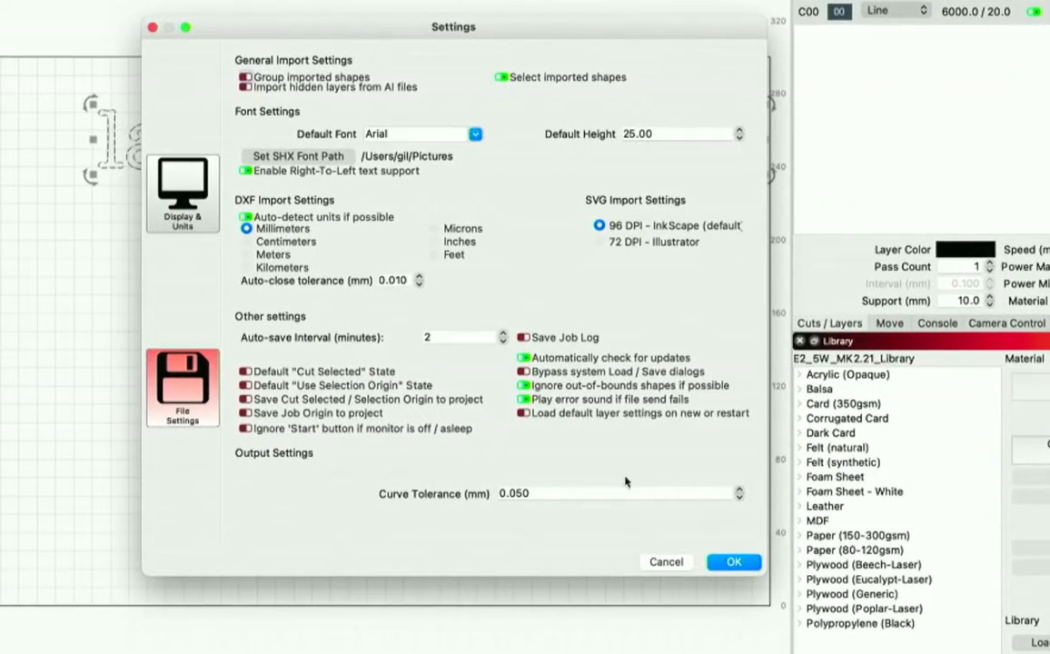
{"action": "left_click", "coordinate": [720, 564]}
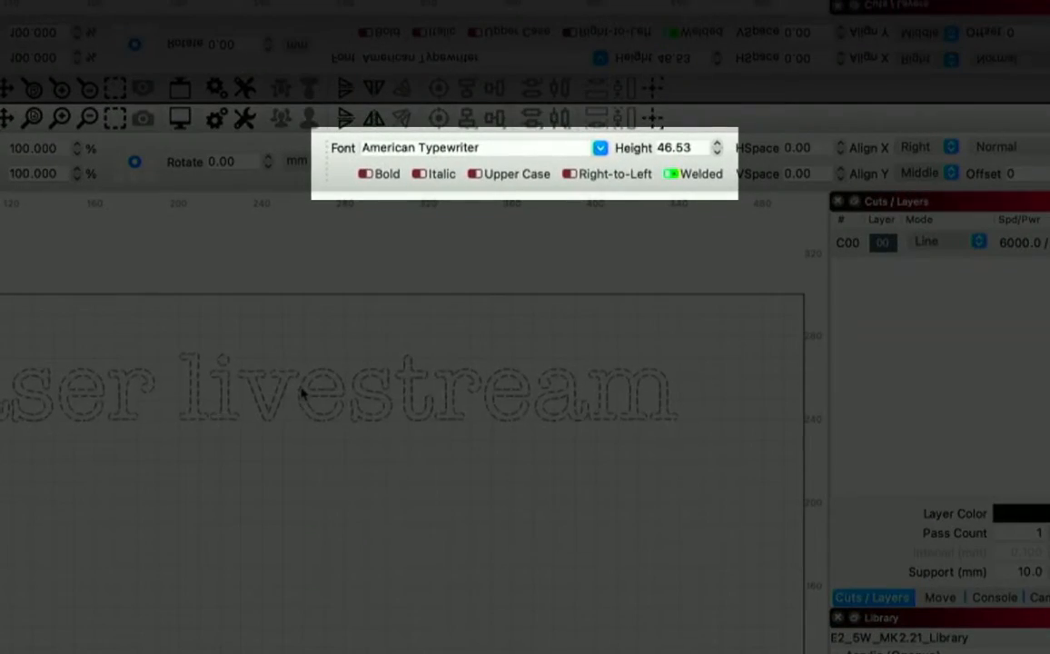
{"action": "left_click", "coordinate": [303, 392]}
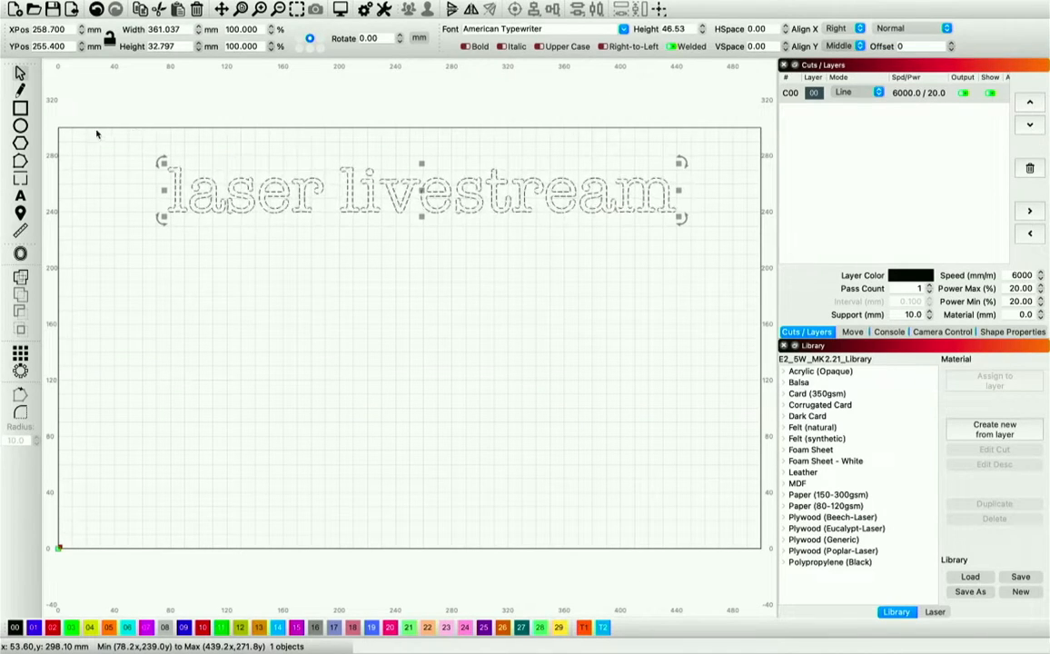
- Add a new American Typewriter text reading "Hello/peace" below the "laser livestream" text
{"action": "left_click", "coordinate": [20, 192]}
{"action": "left_click", "coordinate": [283, 333]}
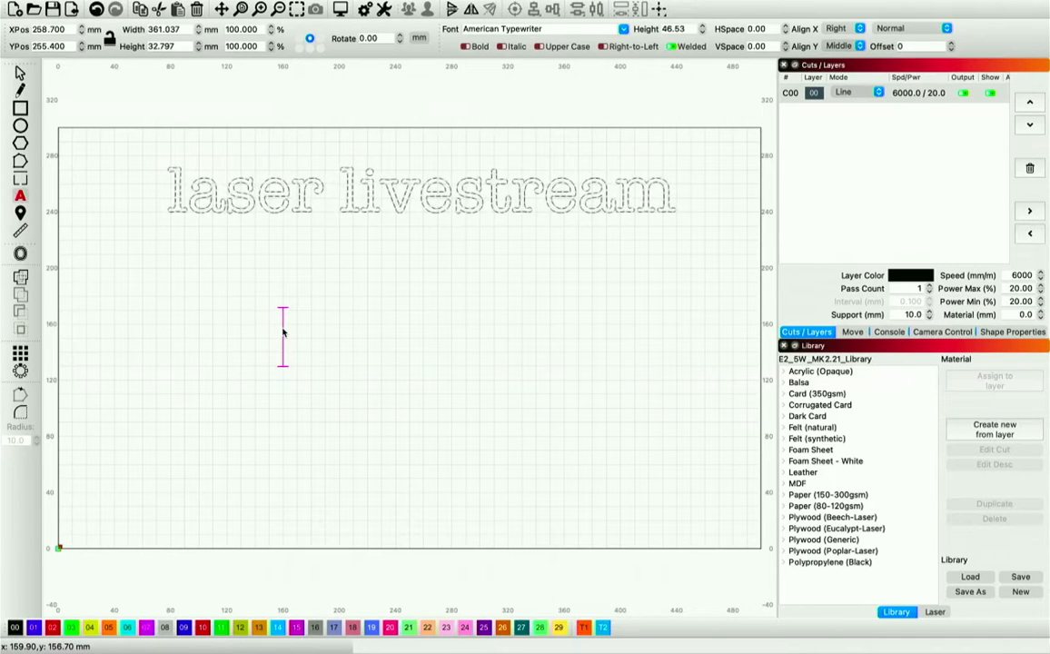
{"action": "type", "text": "Heelo"}
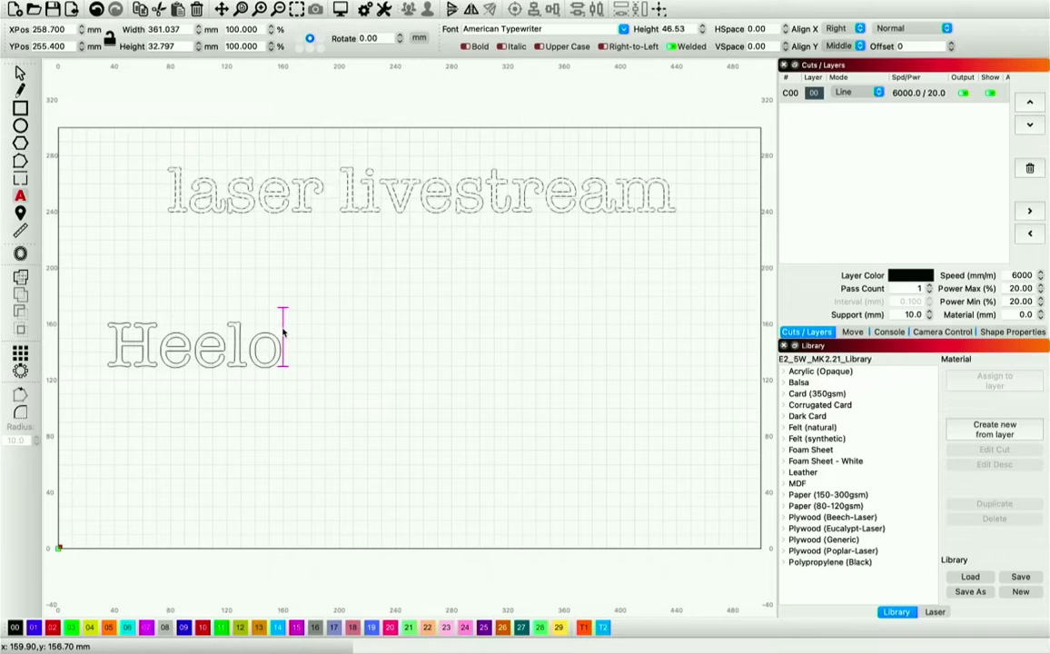
{"action": "key", "text": "BackSpace"}
{"action": "key", "text": "BackSpace"}
{"action": "key", "text": "BackSpace"}
{"action": "type", "text": "llo"}
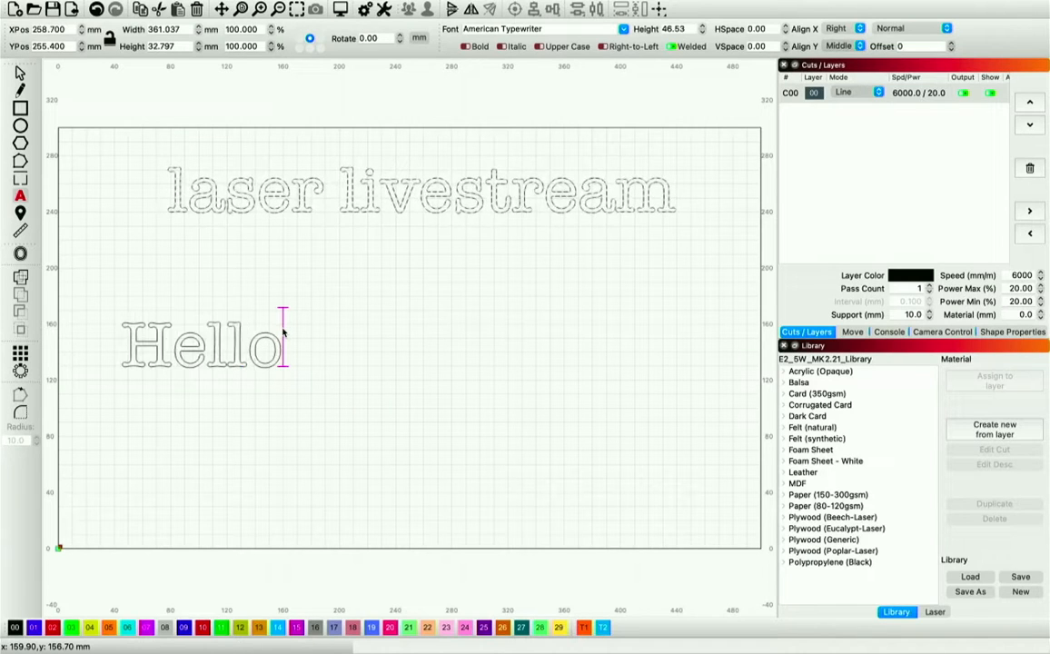
{"action": "type", "text": "/peacxe"}
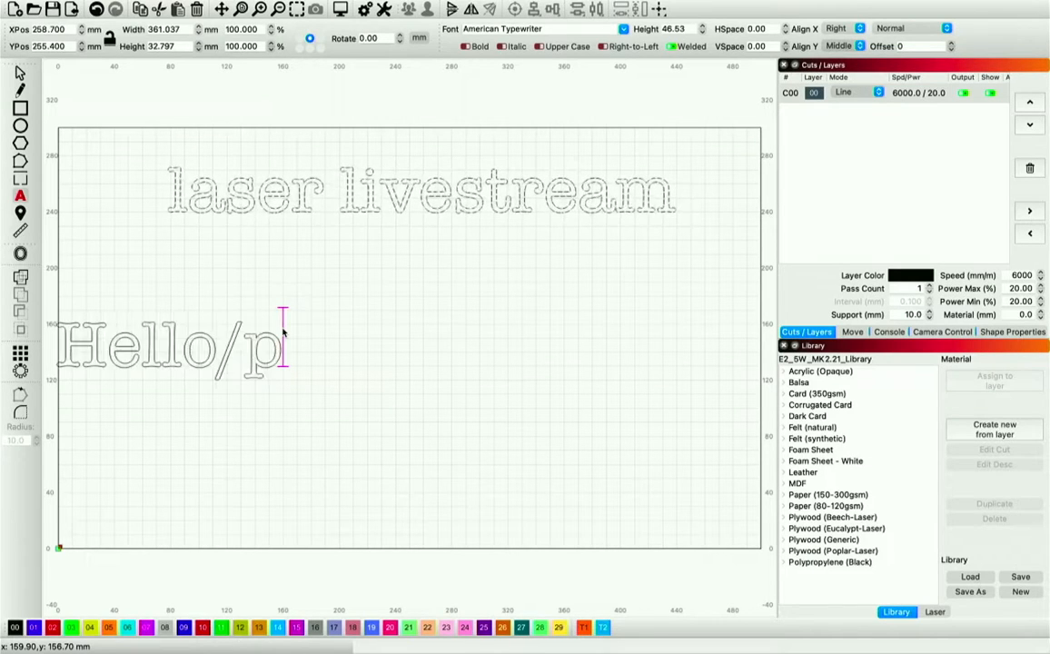
{"action": "key", "text": "BackSpace"}
{"action": "key", "text": "BackSpace"}
{"action": "key", "text": "BackSpace"}
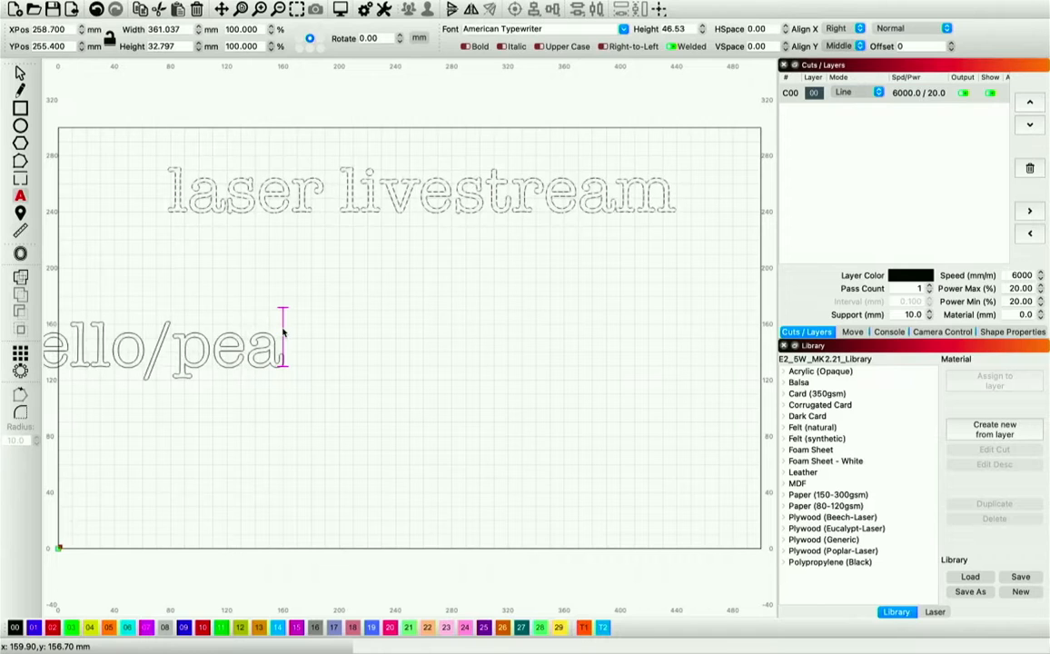
{"action": "type", "text": "ce"}
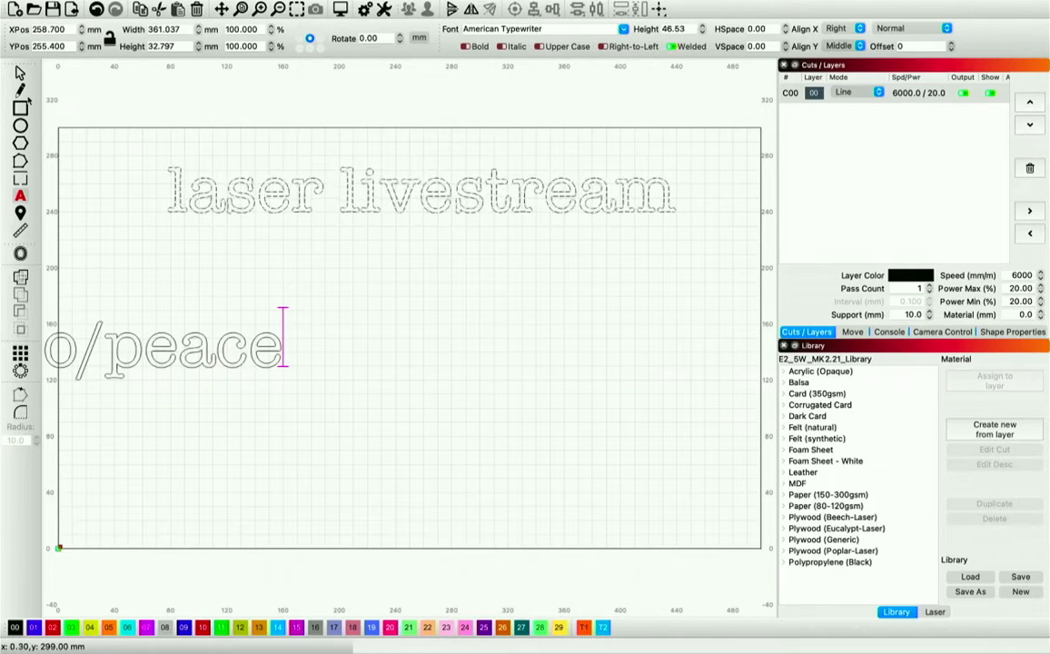
- Scale the "Hello/peace" text to about 169 mm wide and place it just beneath "laser livestream", then deselect it
{"action": "key", "text": "Escape"}
{"action": "left_click_drag", "start_coordinate": [98, 347], "coordinate": [397, 317]}
{"action": "left_click_drag", "start_coordinate": [583, 350], "coordinate": [456, 282]}
{"action": "left_click", "coordinate": [456, 281]}
{"action": "left_click", "coordinate": [445, 270]}
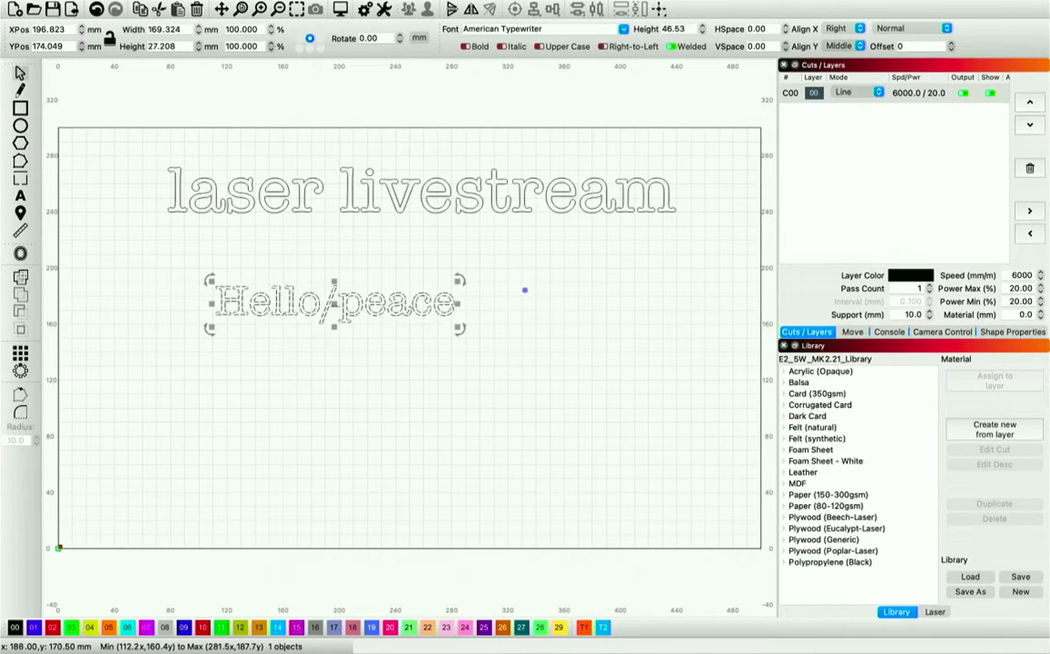
{"action": "left_click_drag", "start_coordinate": [334, 306], "coordinate": [389, 264]}
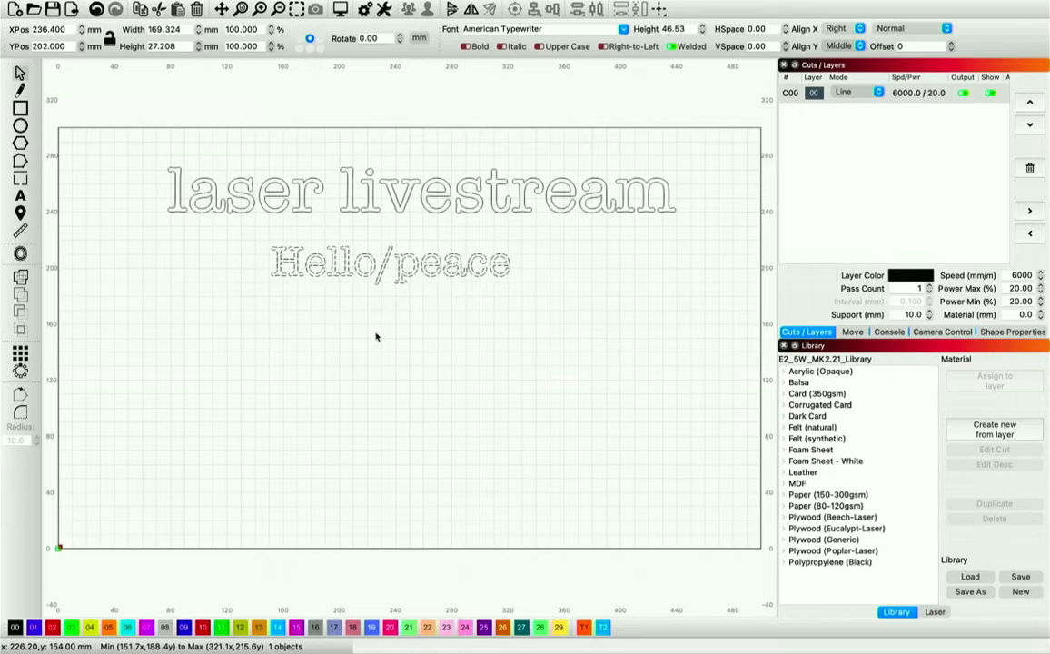
{"action": "left_click", "coordinate": [376, 337]}
{"action": "left_click", "coordinate": [389, 263]}
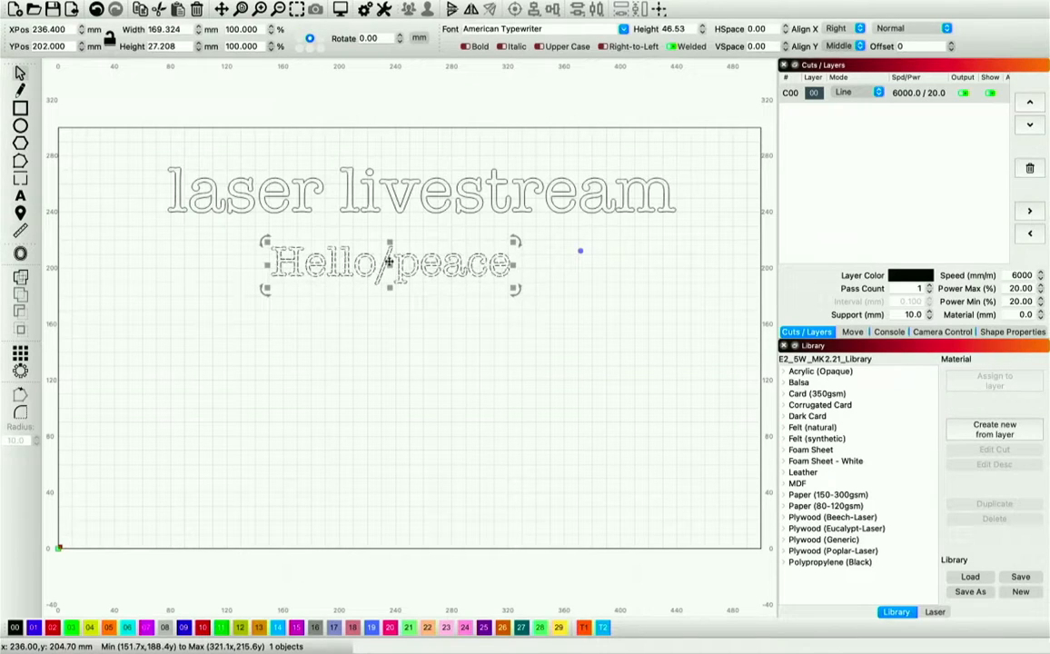
{"action": "left_click_drag", "start_coordinate": [687, 29], "coordinate": [620, 27]}
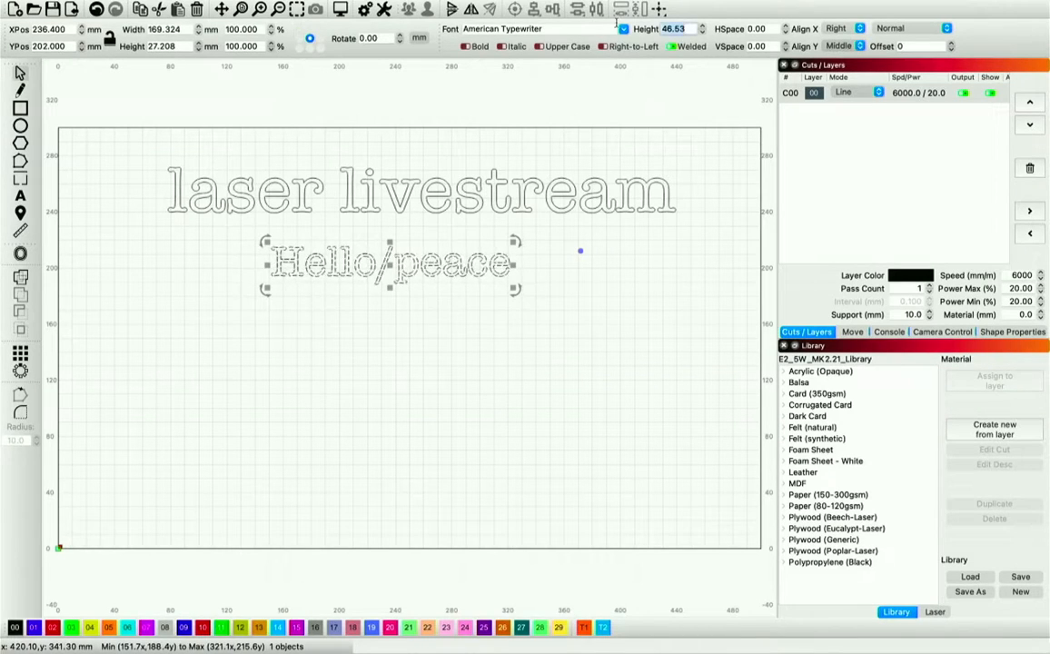
{"action": "left_click", "coordinate": [404, 311]}
- Add a new text reading "Shalom" in the empty area below "Hello/peace"
{"action": "left_click", "coordinate": [20, 196]}
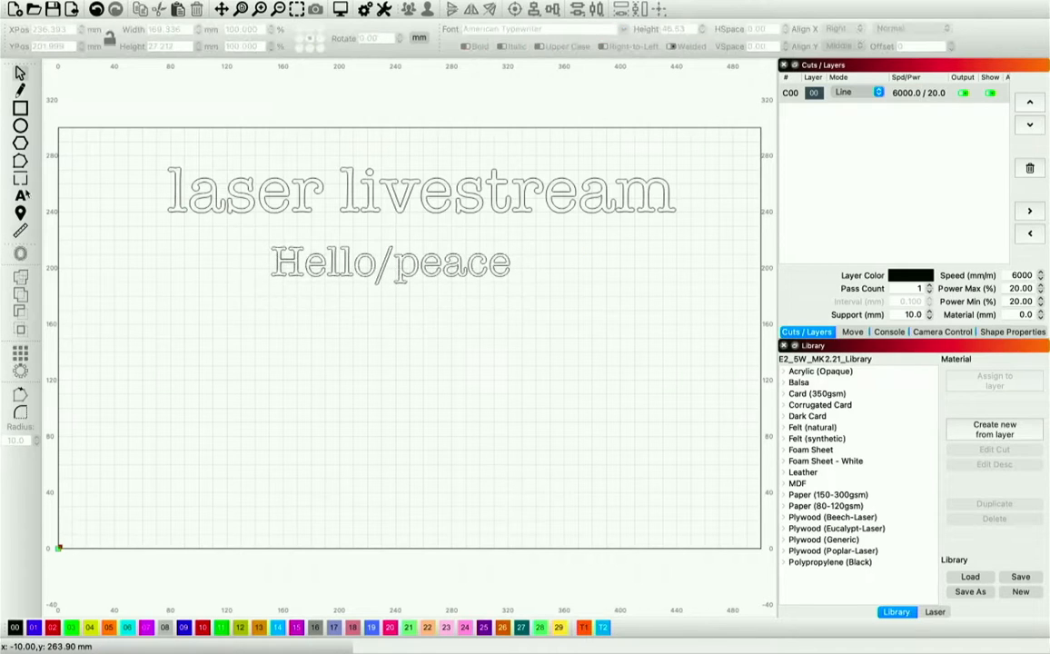
{"action": "left_click", "coordinate": [349, 333]}
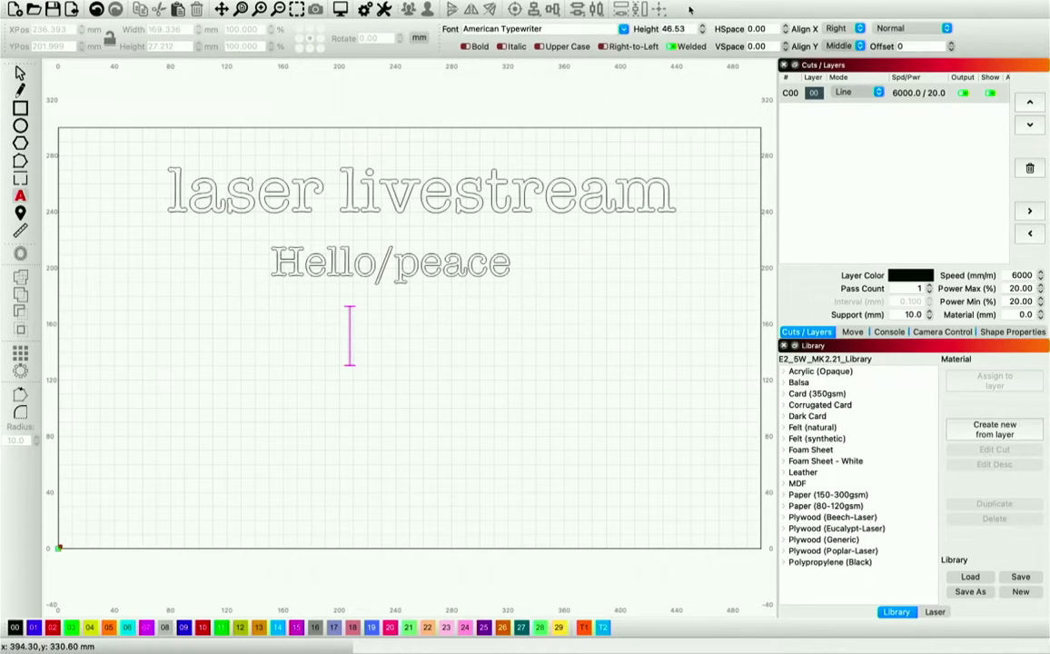
{"action": "type", "text": "f"}
{"action": "key", "text": "BackSpace"}
{"action": "type", "text": "Shalom"}
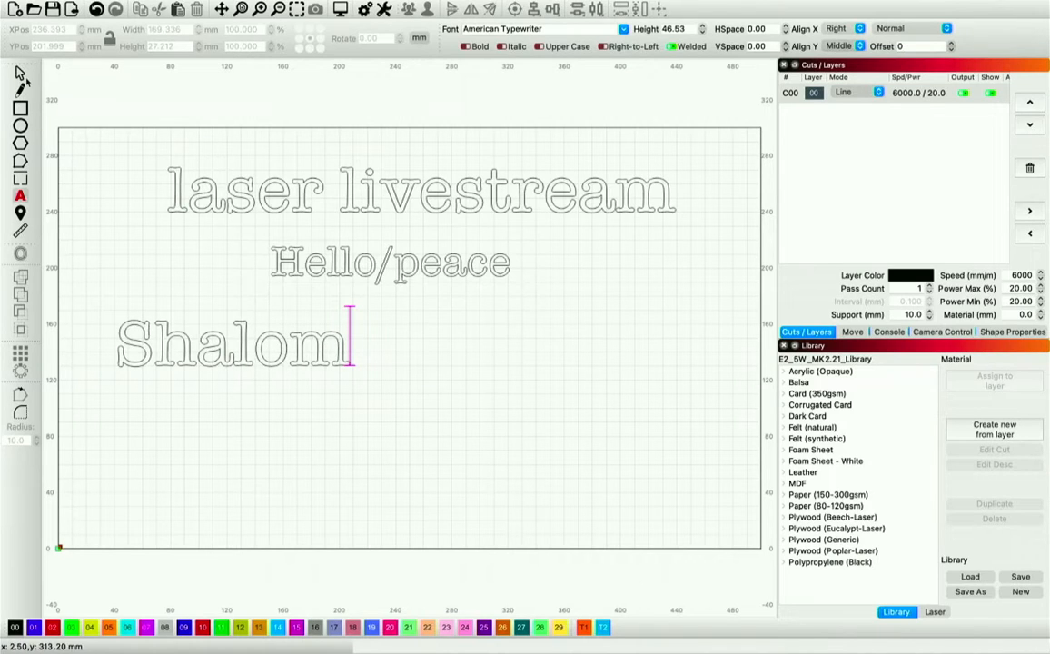
{"action": "left_click", "coordinate": [20, 72]}
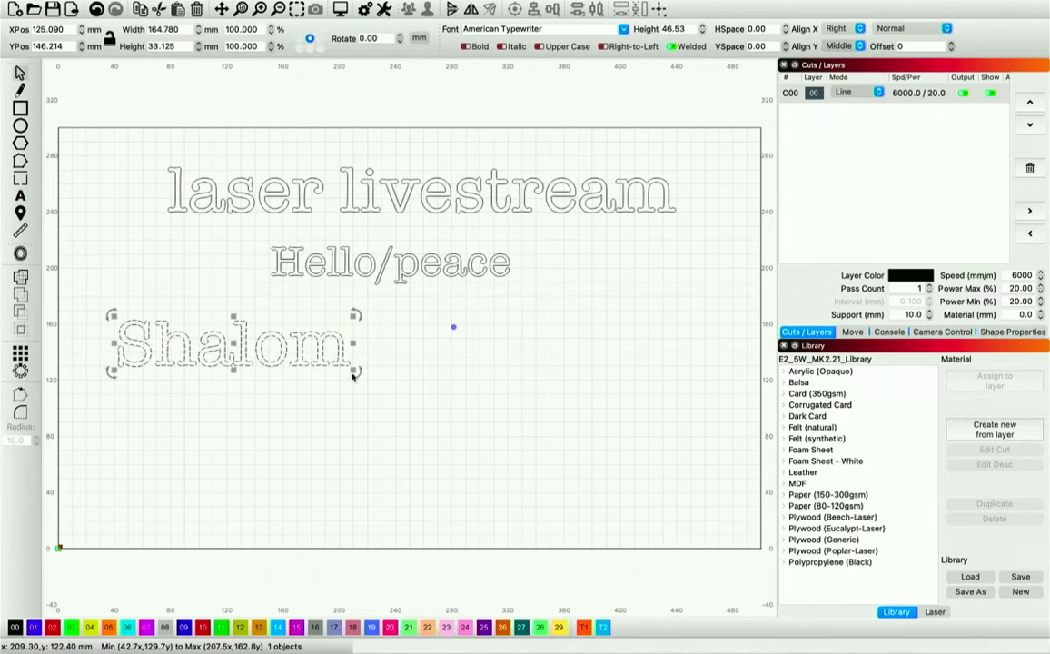
- Scale the "Shalom" text to about 108 mm wide and align it directly beneath the start of "Hello/peace"
{"action": "left_click_drag", "start_coordinate": [352, 370], "coordinate": [429, 295]}
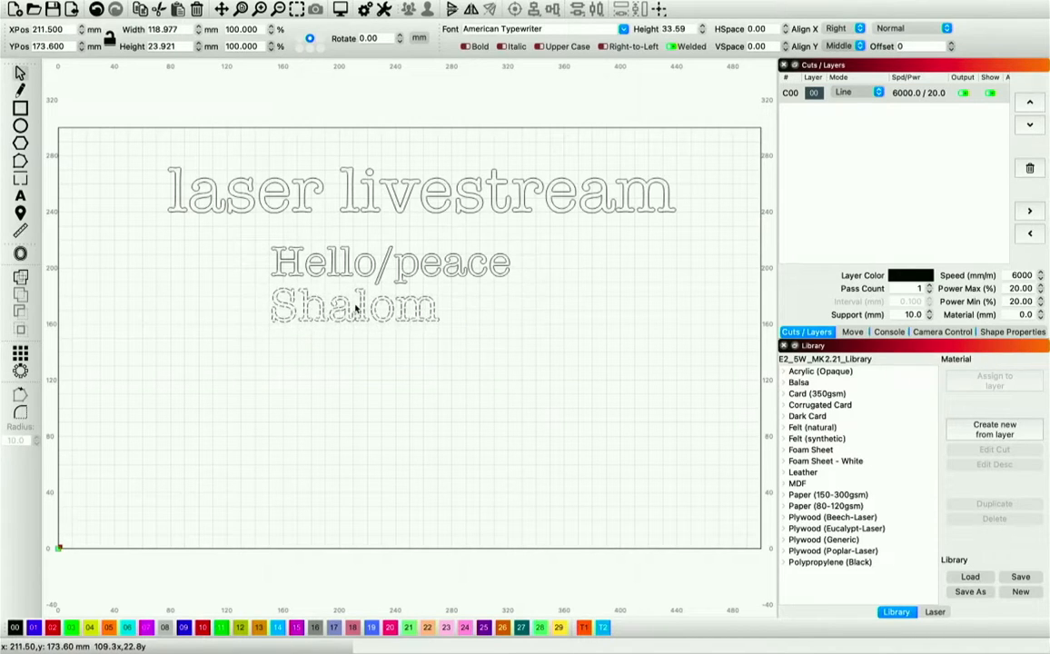
{"action": "mouse_move", "coordinate": [445, 334]}
{"action": "left_mouse_down"}
{"action": "mouse_move", "coordinate": [427, 321]}
{"action": "mouse_move", "coordinate": [436, 325]}
{"action": "left_mouse_up"}
{"action": "left_click", "coordinate": [461, 379]}
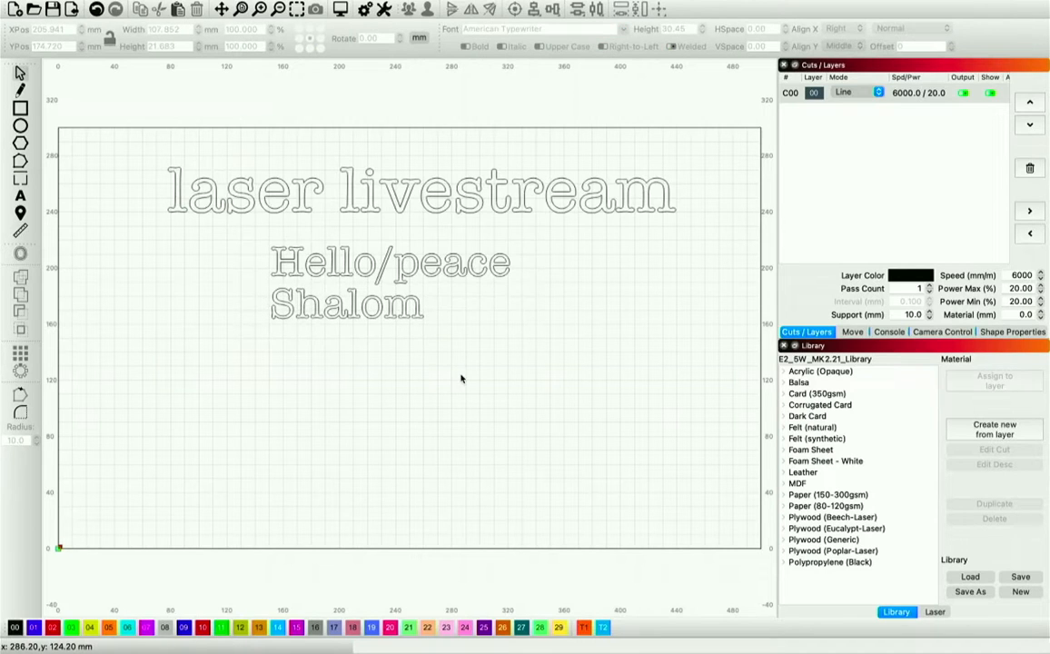
- Switch the keyboard input language to Hebrew, turn on Right-to-Left, and leave the empty text entry
{"action": "left_click", "coordinate": [21, 196]}
{"action": "left_click", "coordinate": [369, 394]}
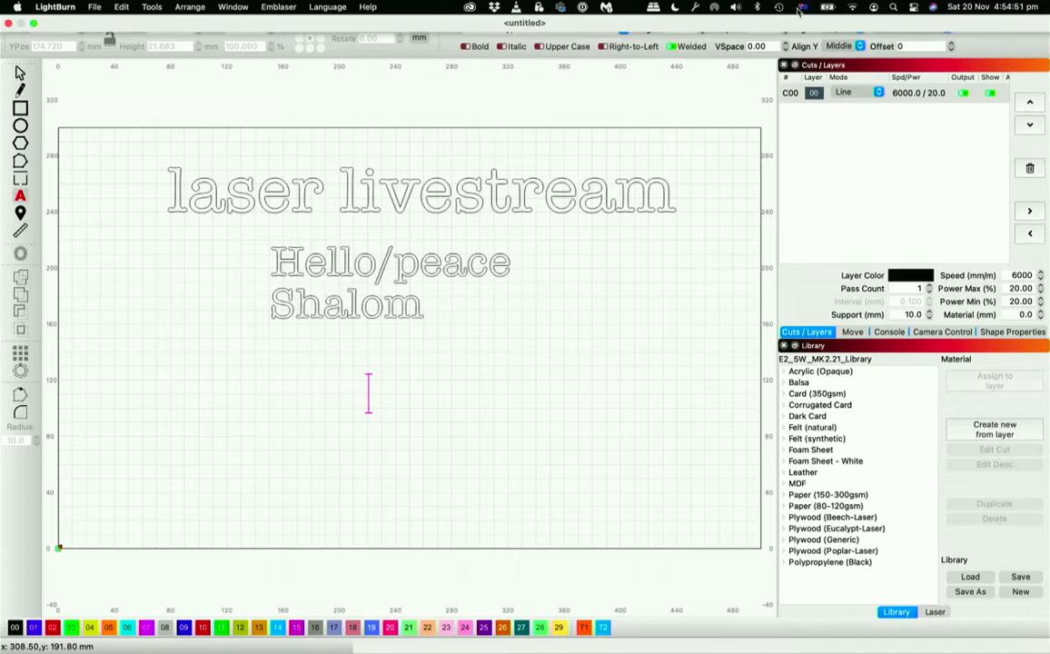
{"action": "left_click", "coordinate": [810, 7]}
{"action": "left_click", "coordinate": [808, 36]}
{"action": "left_click", "coordinate": [514, 114]}
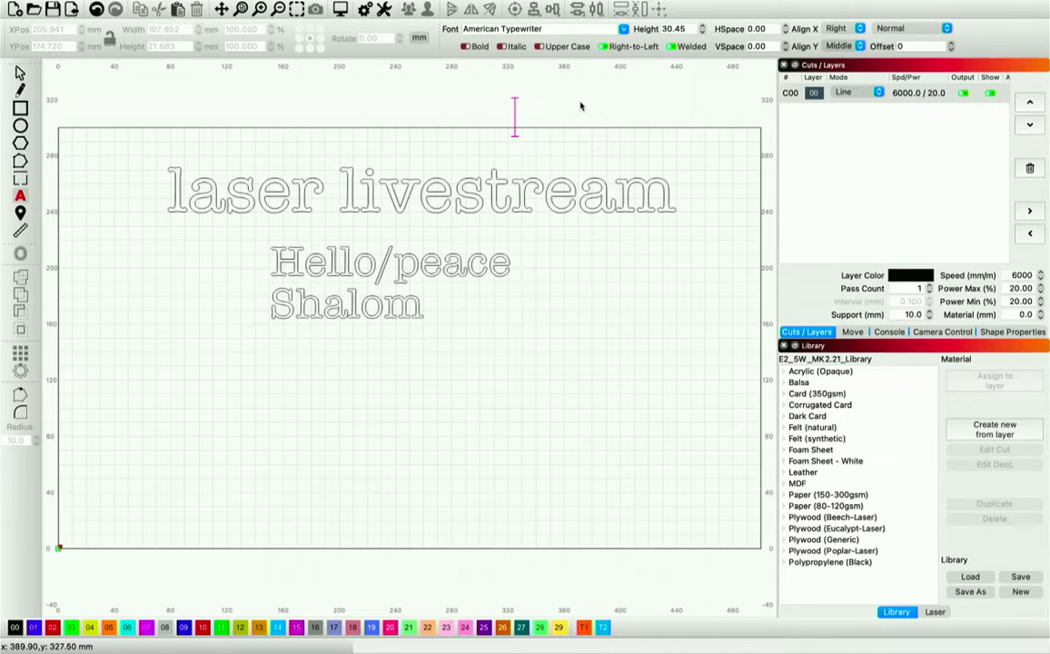
{"action": "key", "text": "Escape"}
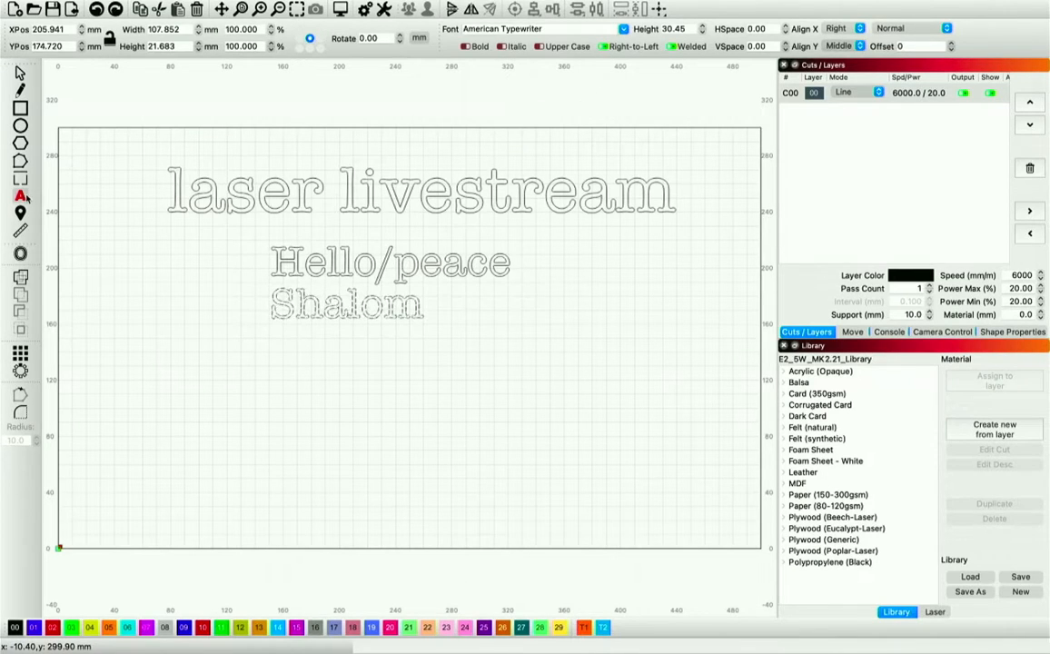
- Add the Hebrew text "שלים" with Right-to-Left enabled in the empty area below "Shalom"
{"action": "left_click", "coordinate": [391, 388]}
{"action": "left_click", "coordinate": [390, 393]}
{"action": "type", "text": "ש"}
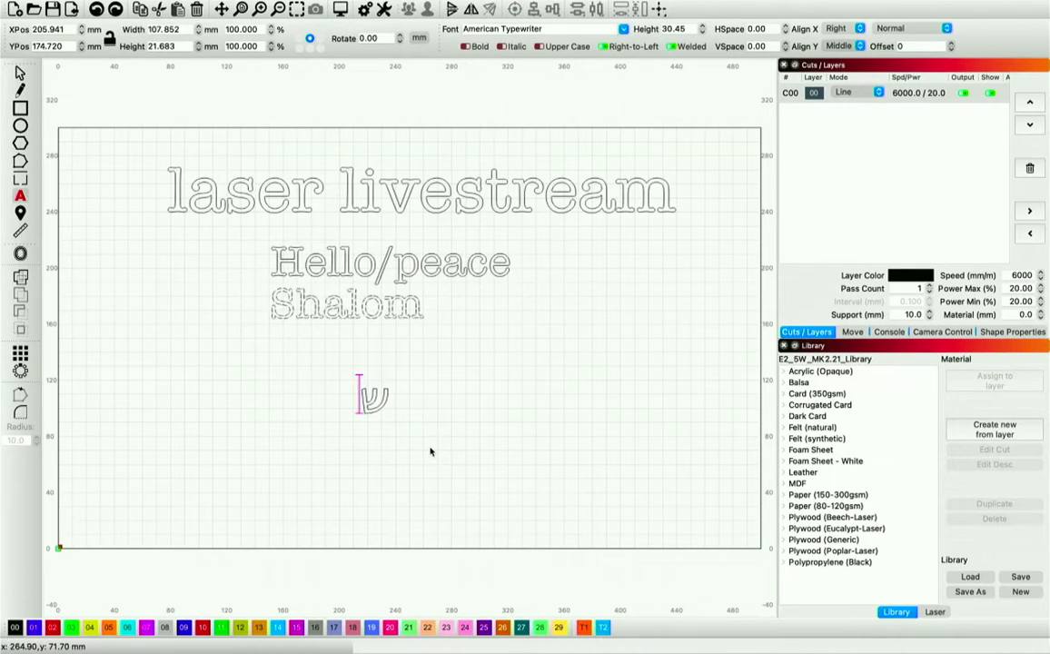
{"action": "type", "text": "לי"}
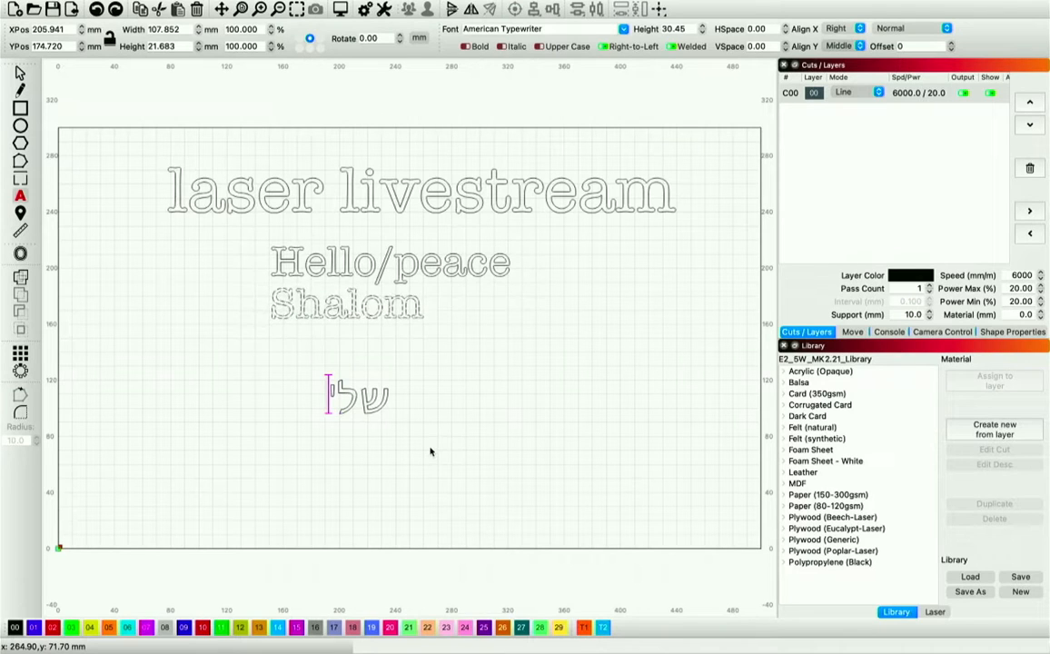
{"action": "type", "text": "ם"}
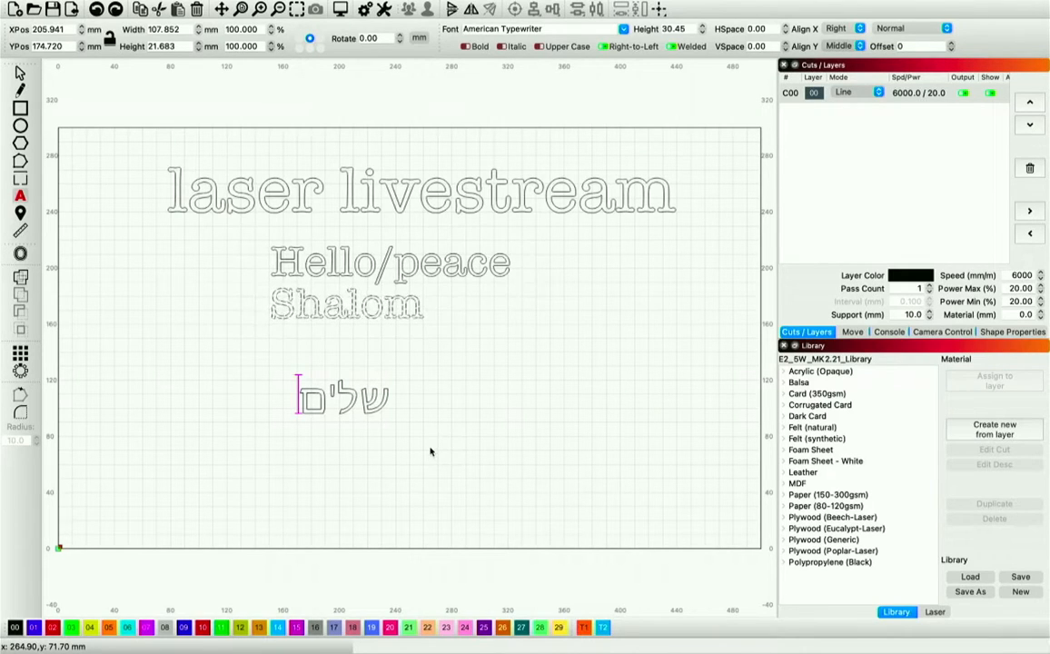
- Turn off Right-to-Left for the Hebrew text, switch the keyboard back from Hebrew, and finish the text entry
{"action": "left_click", "coordinate": [606, 45]}
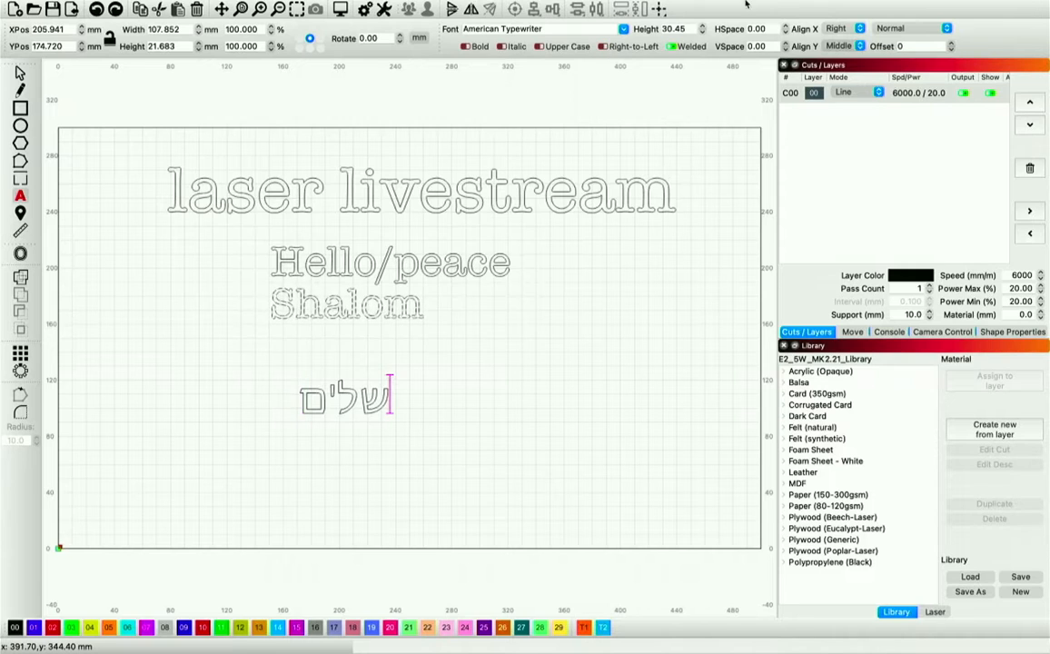
{"action": "mouse_move", "coordinate": [699, 5]}
{"action": "left_click", "coordinate": [803, 8]}
{"action": "left_click", "coordinate": [808, 26]}
{"action": "key", "text": "Escape"}
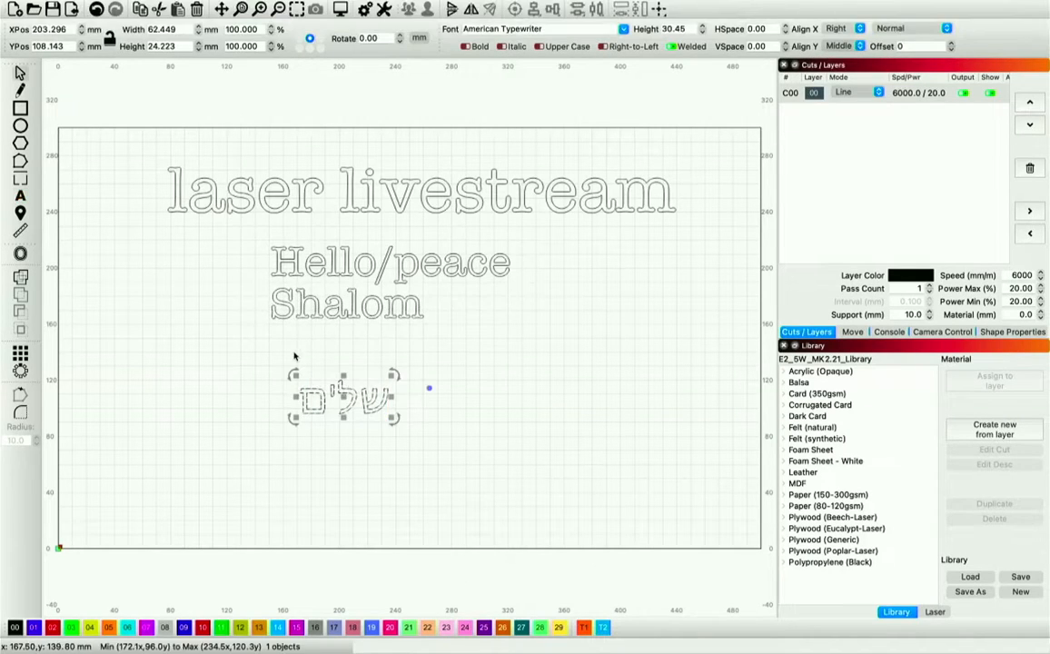
- Move the Hebrew text beside "Shalom" on the same line and leave it selected
{"action": "left_click_drag", "start_coordinate": [336, 402], "coordinate": [477, 307]}
{"action": "left_click", "coordinate": [446, 363]}
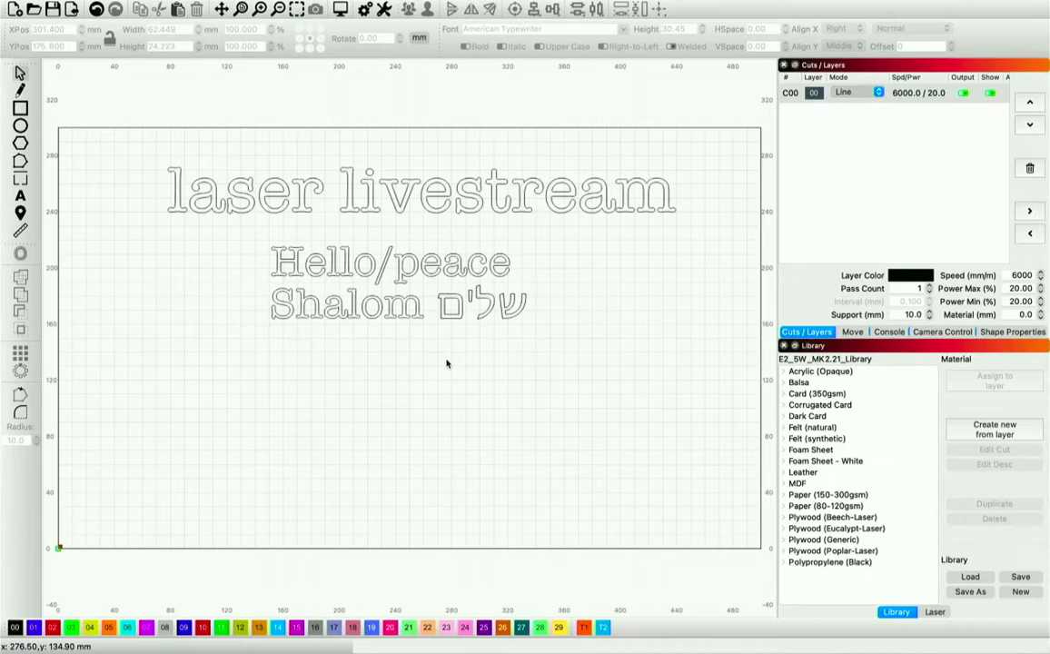
{"action": "left_click", "coordinate": [485, 304]}
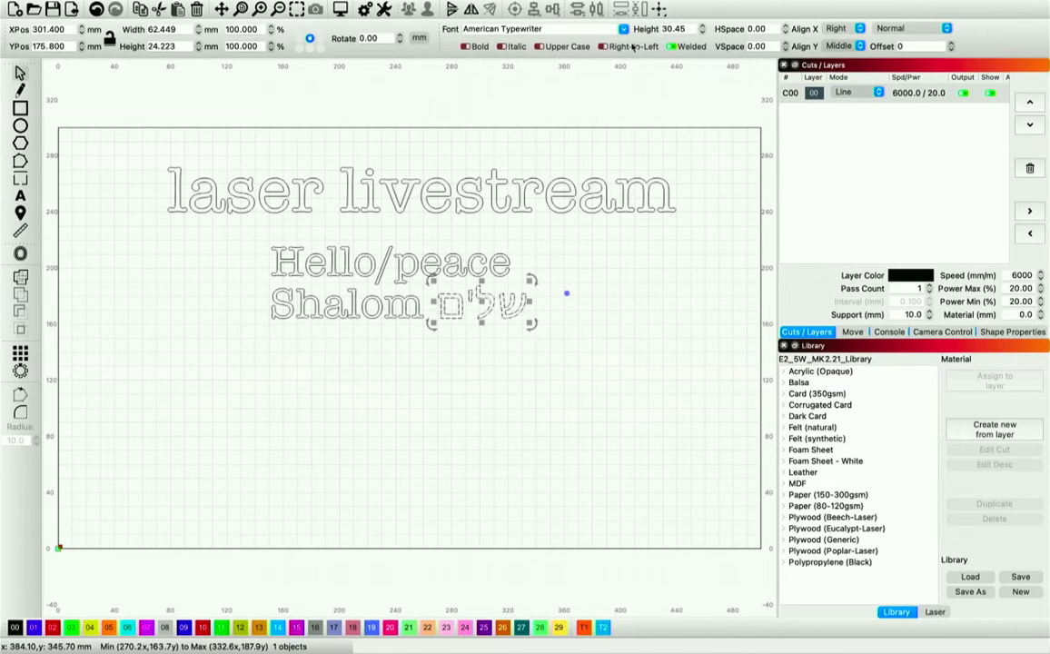